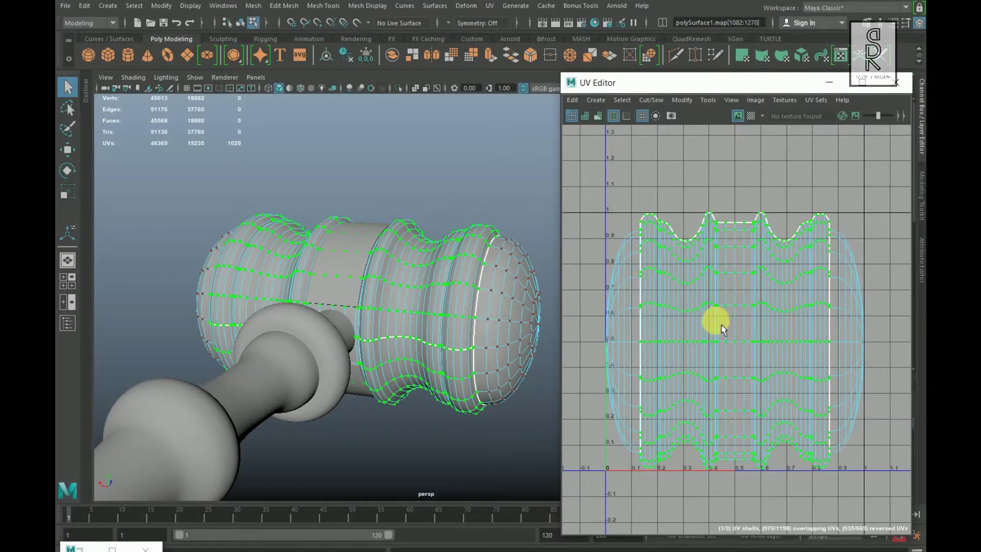
Step: Move the gavel head's selected UV shell upward, clear of the rest of its layout
drag(712, 322, 755, 44)
key(w)
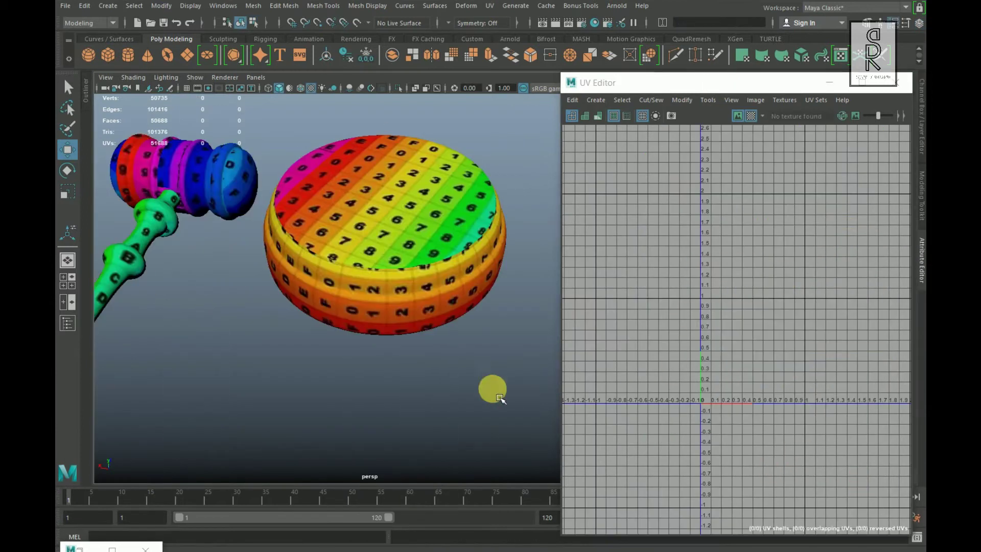
mouse_move(491, 388)
alt+mouse_down()
mouse_move(399, 390)
mouse_move(136, 252)
mouse_move(498, 295)
alt+mouse_up()
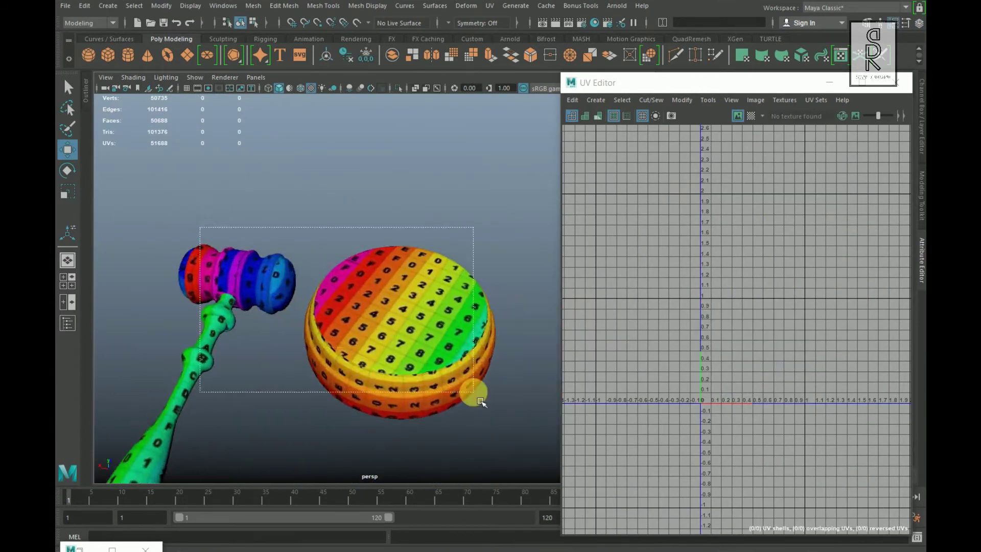
key(ctrl+a)
click(757, 97)
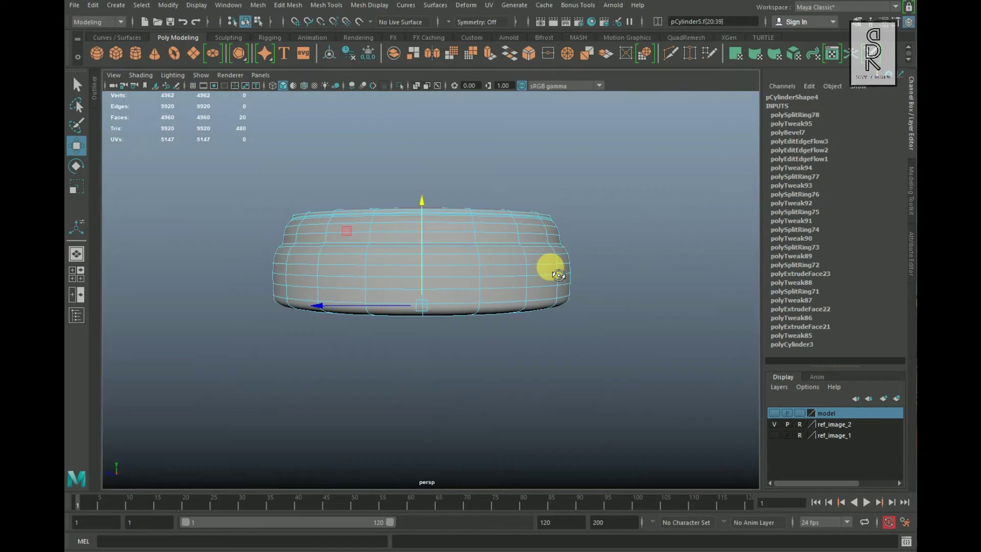
Step: Extrude the base's selected cap faces with an inward offset and display the mesh in smooth preview
alt+drag(550, 267, 466, 238)
key(1)
scroll(410, 291, up, 3)
click(418, 291)
shift+right_drag(482, 245, 484, 273)
drag(558, 317, 645, 317)
key(3)
key(q)
right_drag(526, 287, 526, 255)
alt+drag(450, 246, 510, 225)
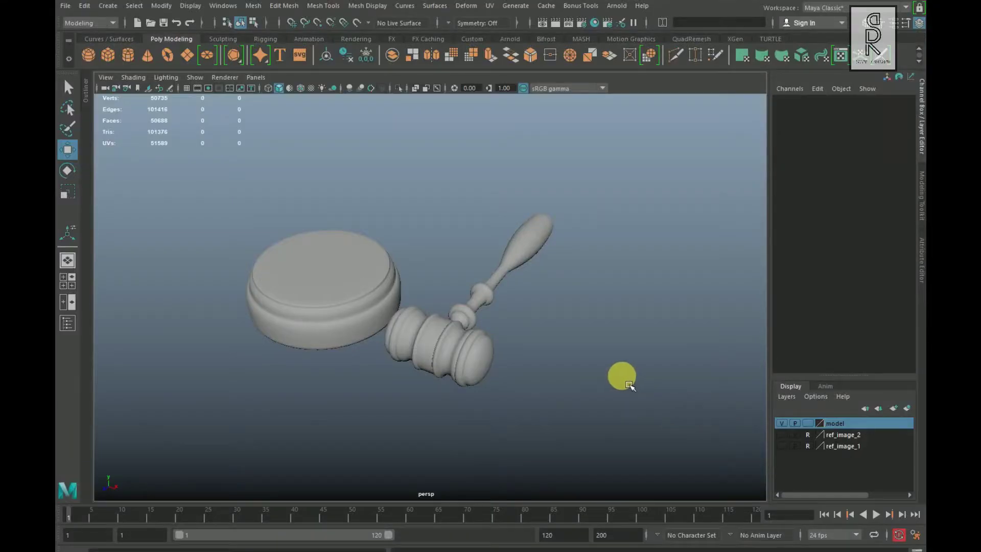
Step: Hide the model display layer and add the gavel head pieces to it, leaving only the round base in view
alt+drag(636, 396, 668, 412)
alt+drag(751, 424, 525, 413)
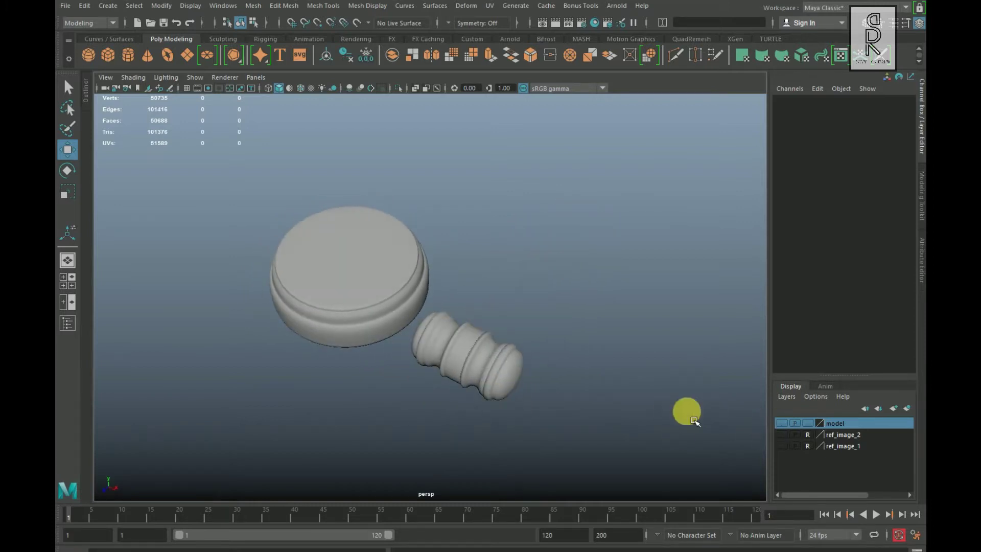
click(445, 346)
click(530, 415)
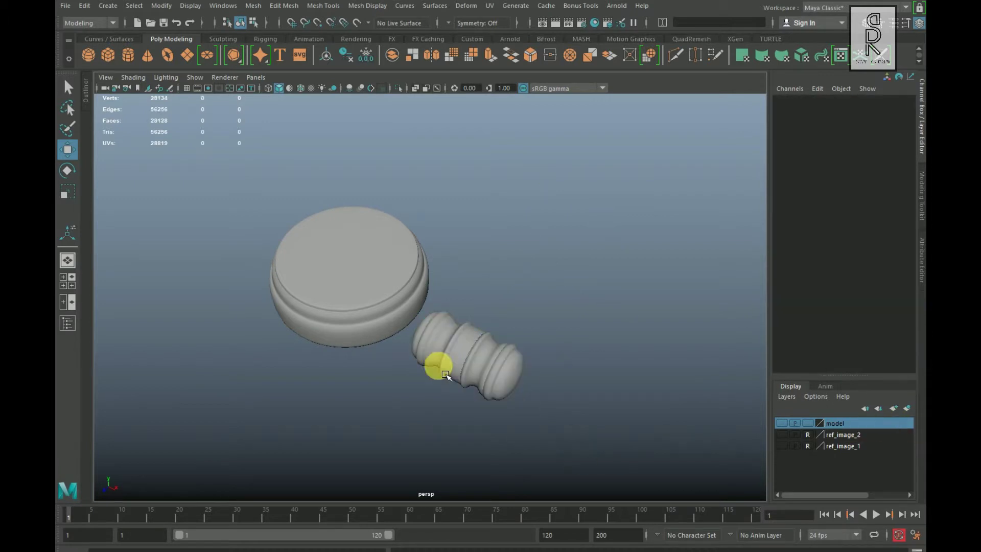
drag(437, 344, 520, 397)
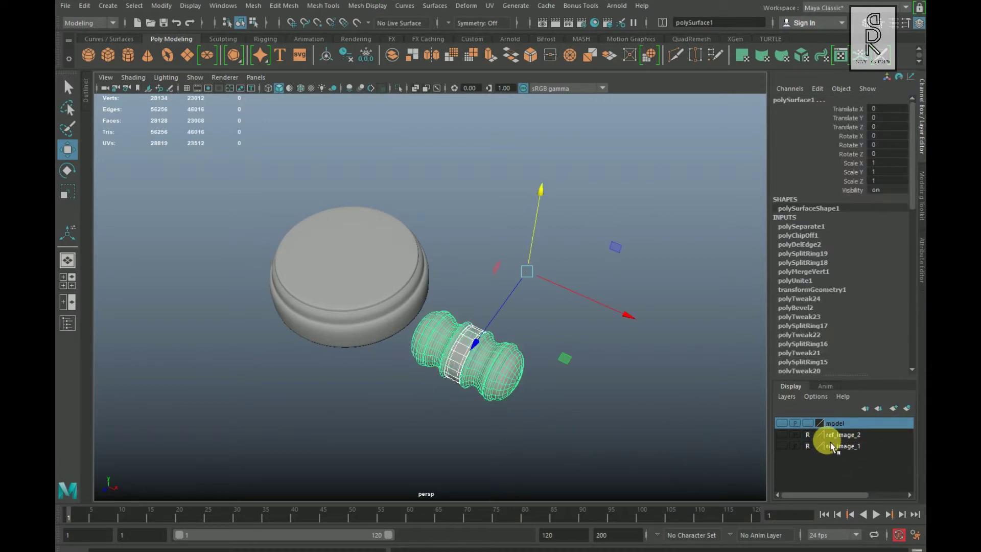
right_drag(846, 424, 878, 450)
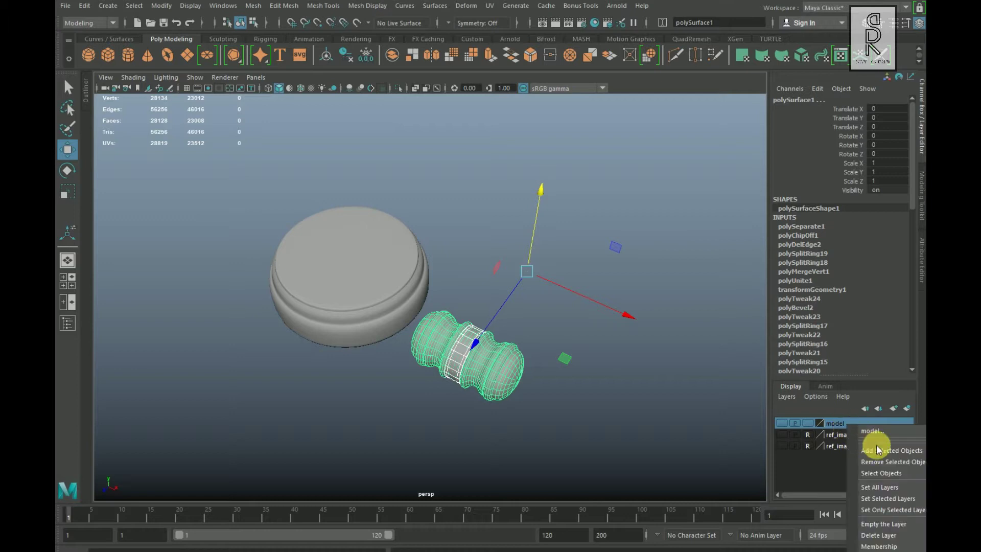
click(888, 452)
Step: Select the round base and open the UV Editor
alt+middle_drag(465, 412, 520, 440)
click(508, 433)
click(477, 333)
alt+drag(448, 408, 608, 113)
click(491, 6)
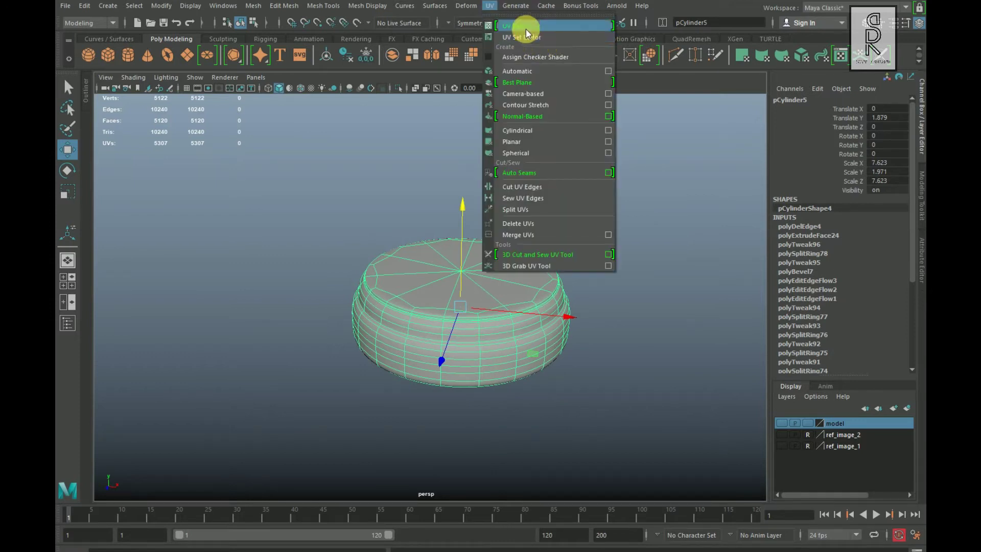
click(527, 33)
Step: Apply a planar UV projection to the base from the Y axis, fitted to the bounding box
alt+drag(396, 394, 340, 395)
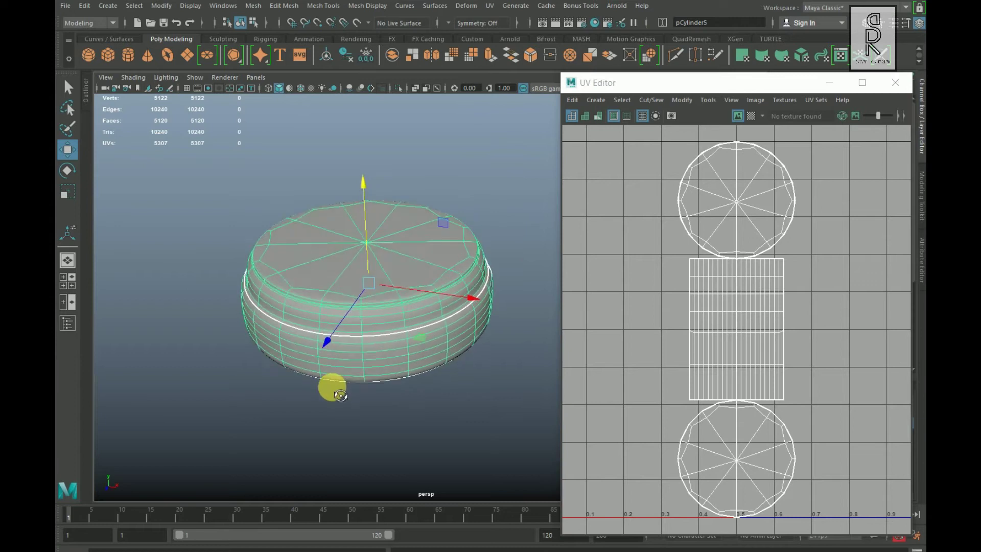
click(490, 7)
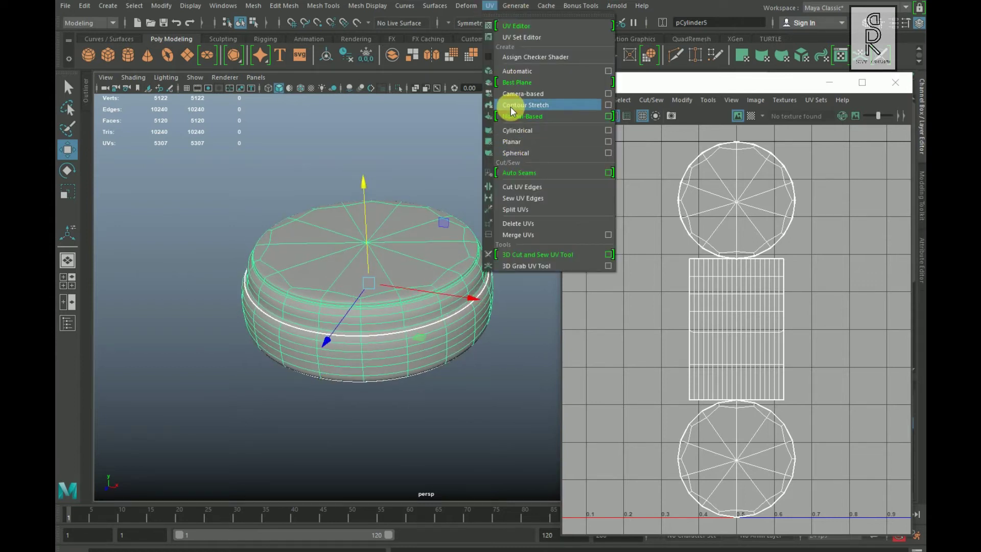
click(610, 142)
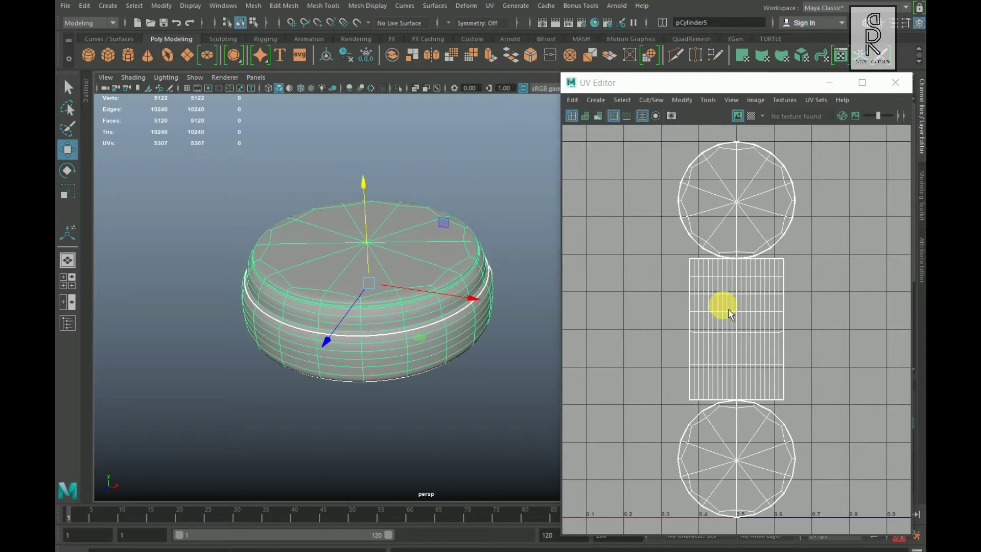
drag(206, 285, 514, 110)
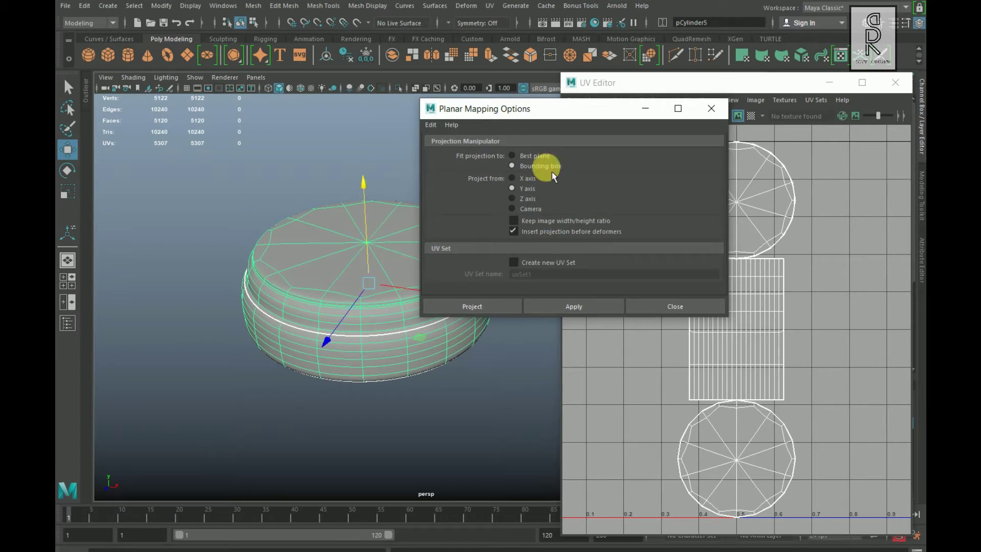
drag(565, 114, 589, 108)
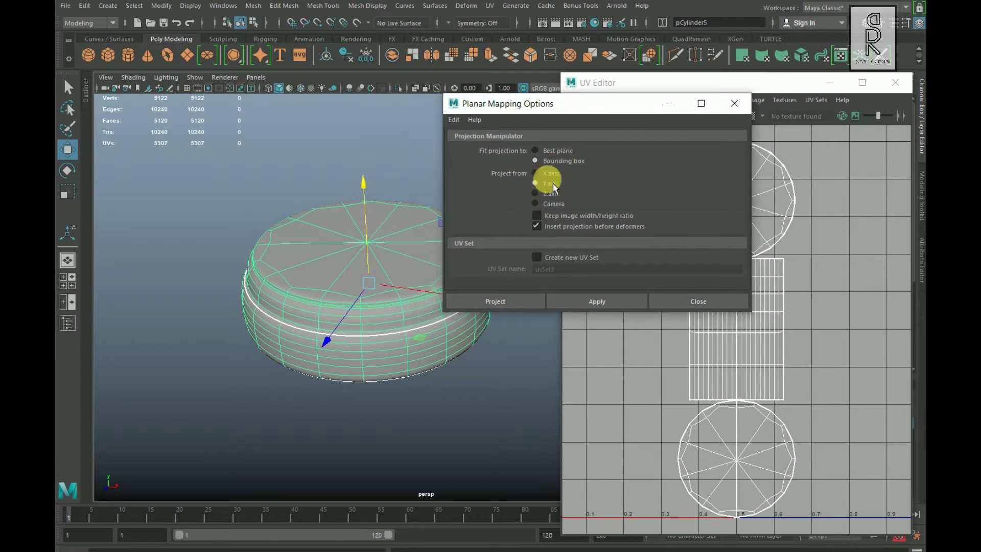
click(590, 309)
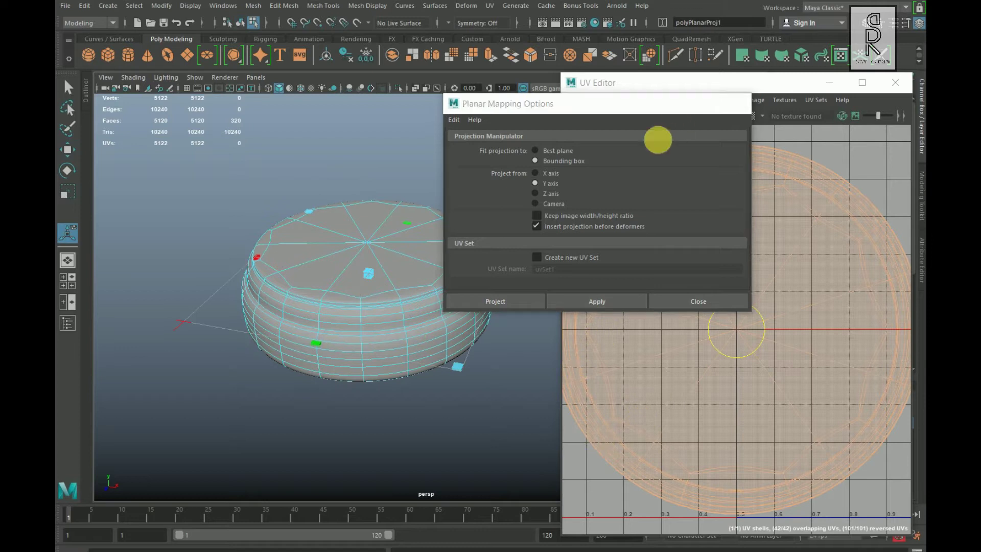
click(673, 108)
Step: Cut the UVs along the edge loop around the base's bottom rim
alt+drag(281, 412, 387, 392)
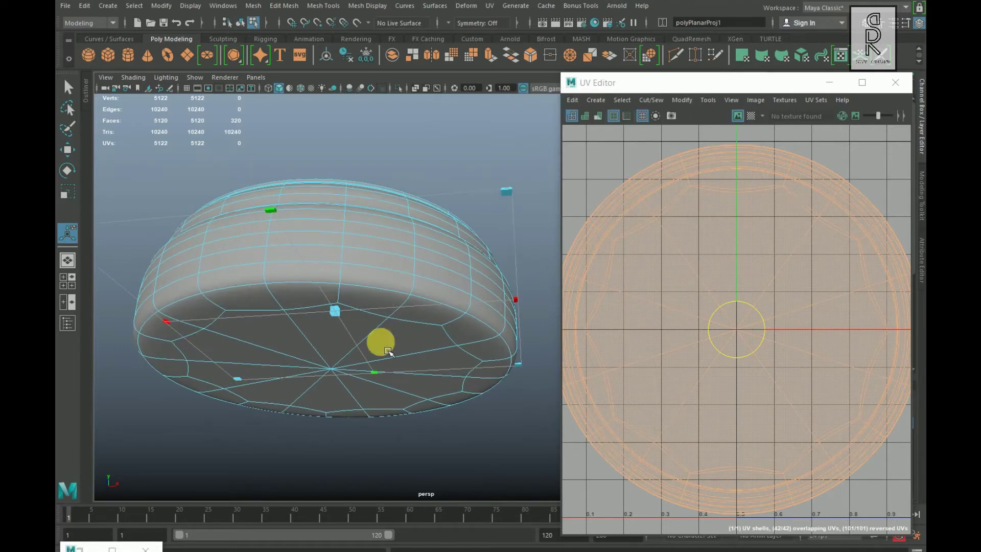
right_drag(381, 252, 381, 309)
right_drag(384, 213, 383, 219)
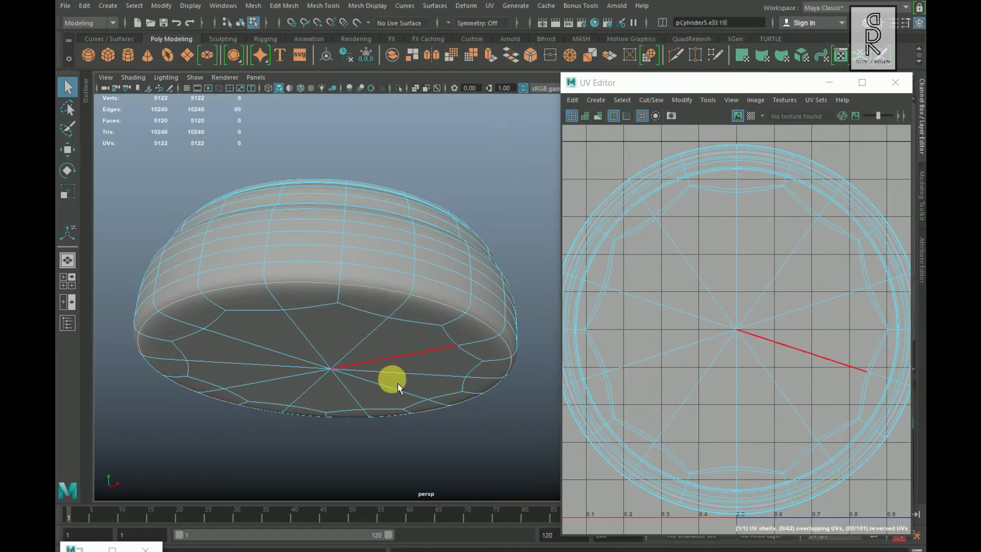
click(447, 355)
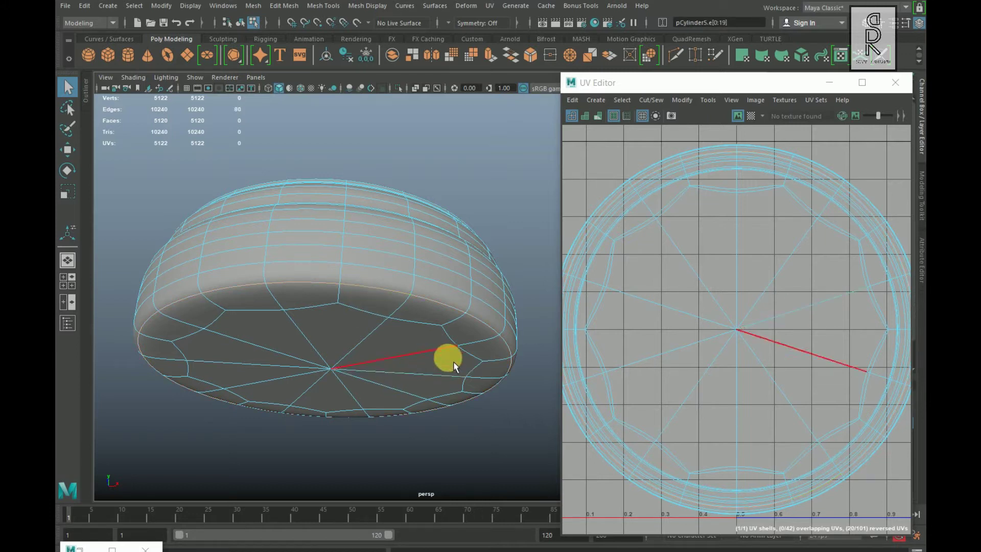
click(734, 322)
shift+right_drag(800, 208, 709, 248)
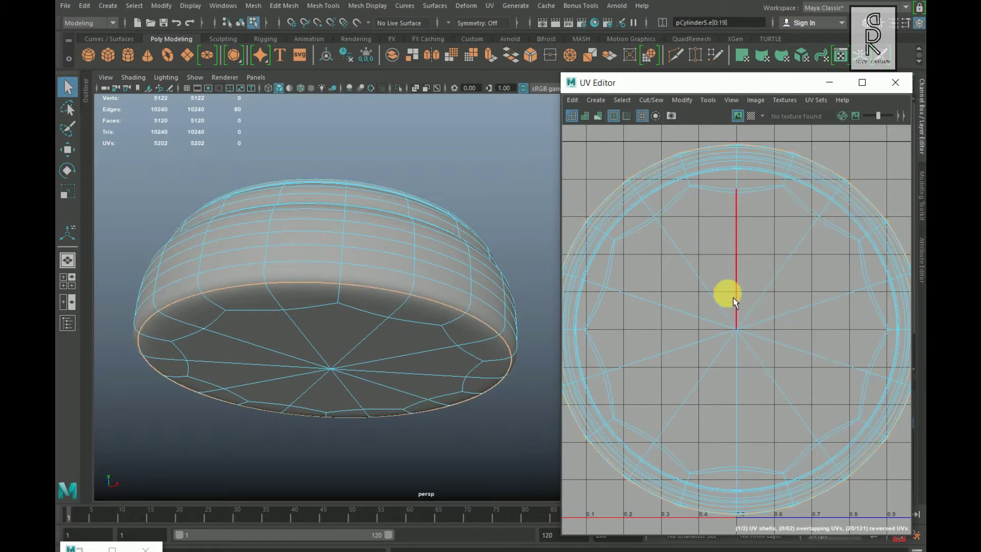
Step: Unfold the base's bottom cap UV shell and move it above the remaining shell
alt+drag(419, 335, 338, 363)
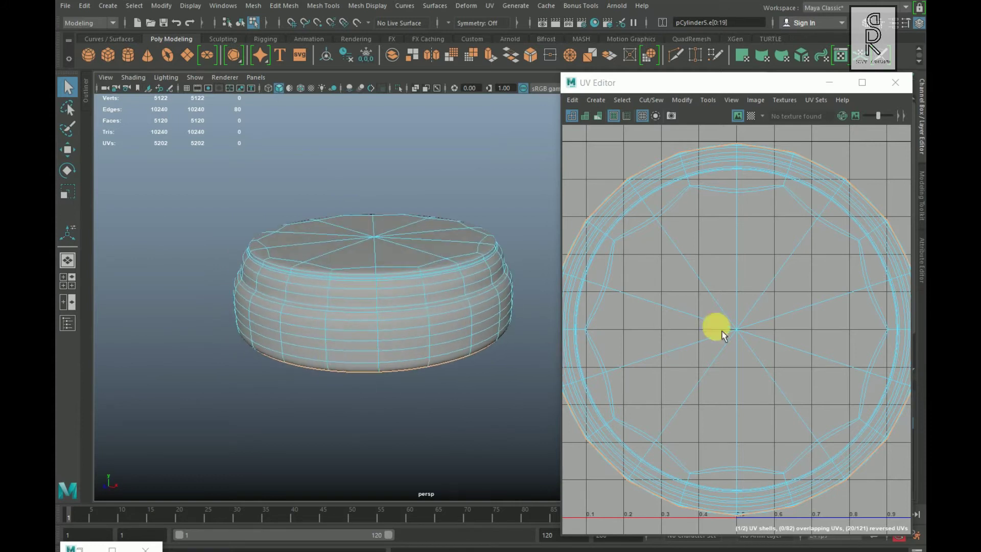
right_drag(737, 267, 789, 271)
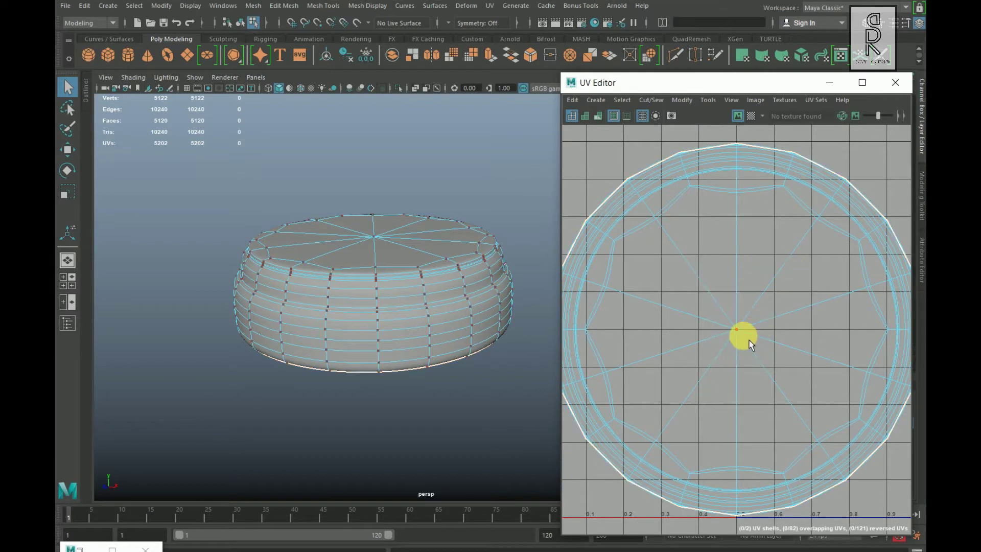
double_click(746, 338)
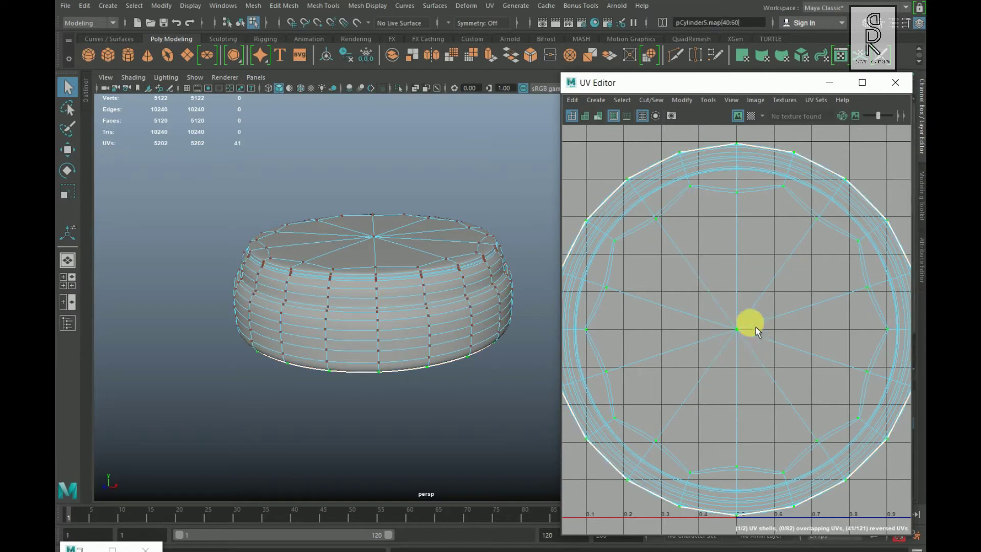
shift+right_drag(816, 263, 624, 256)
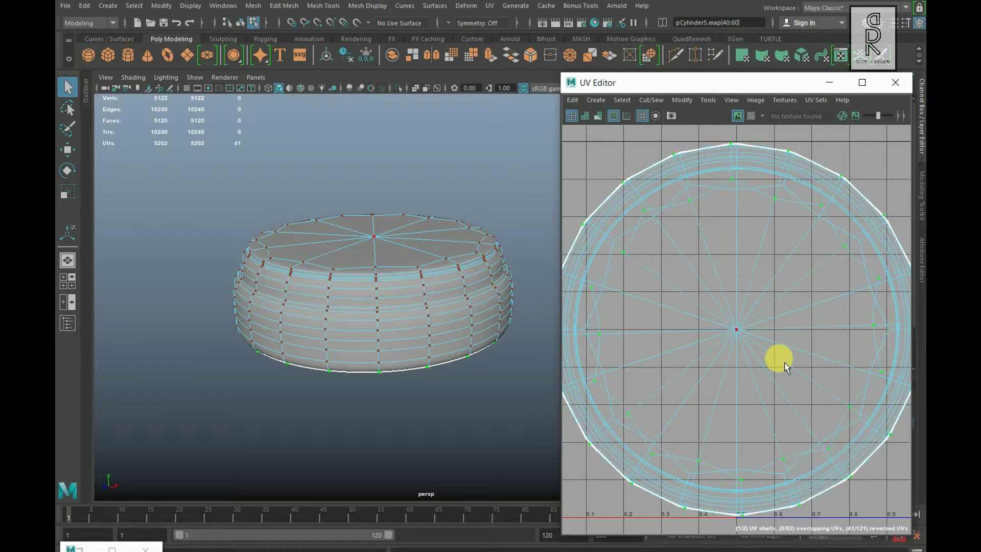
scroll(778, 358, down, 3)
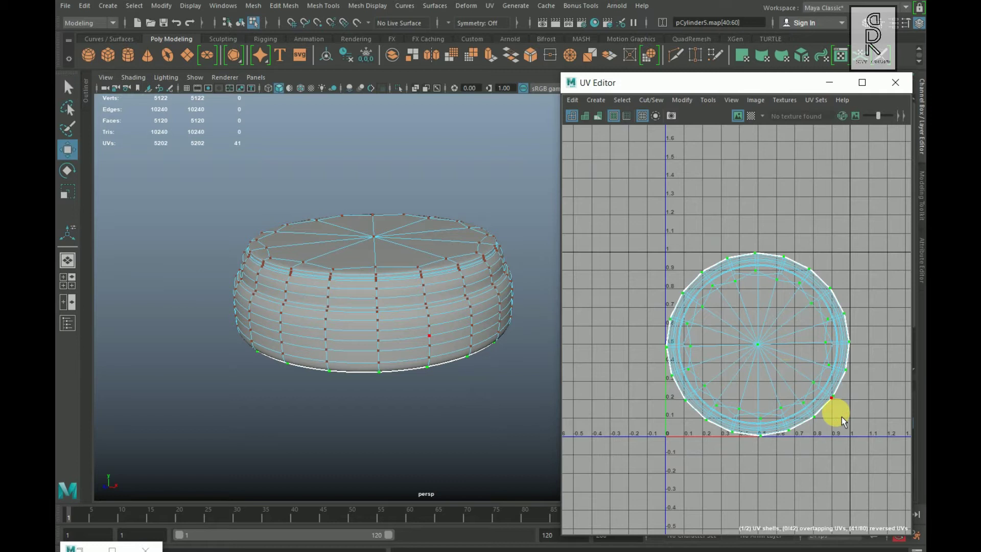
click(772, 336)
drag(768, 335, 764, 128)
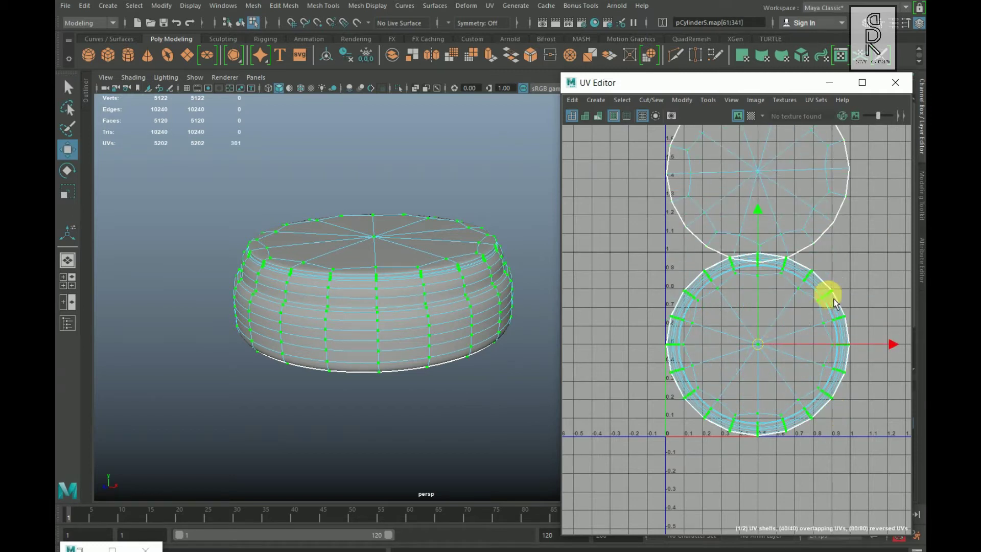
Step: Unfold the remaining UV shell containing the base's sides and top
shift+right_click(847, 278)
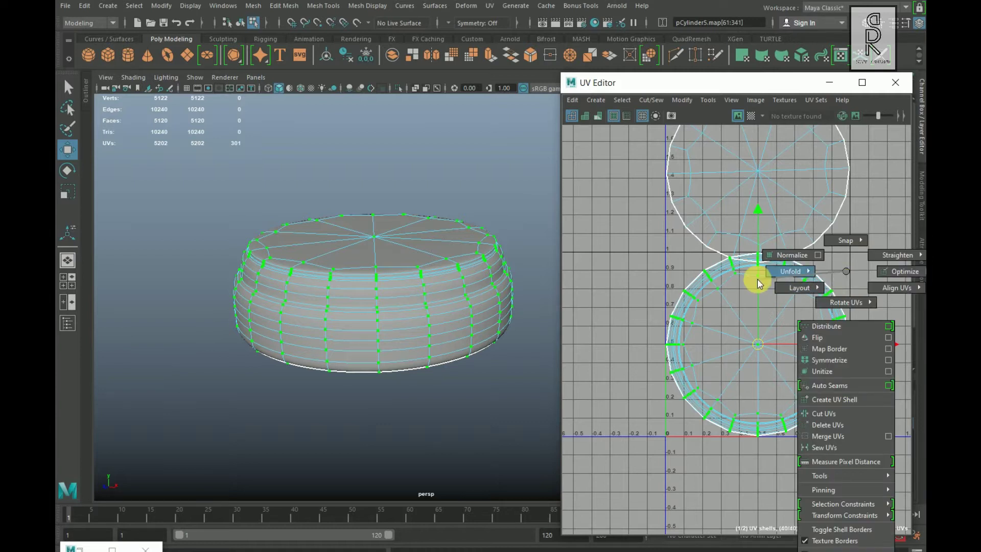
mouse_move(758, 279)
click(665, 276)
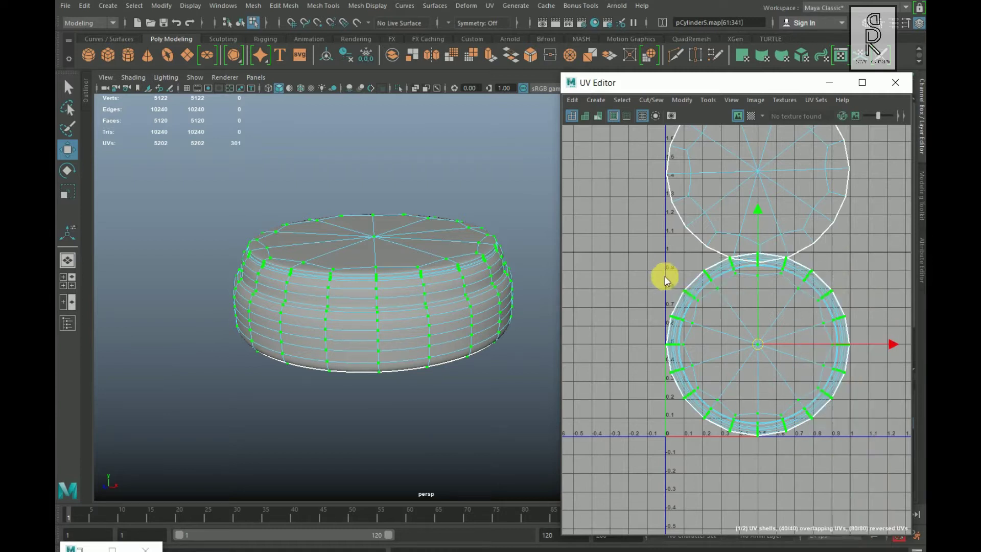
Step: Lay out both of the base's UV shells inside the 0 to 1 UV tile
scroll(846, 431, down, 4)
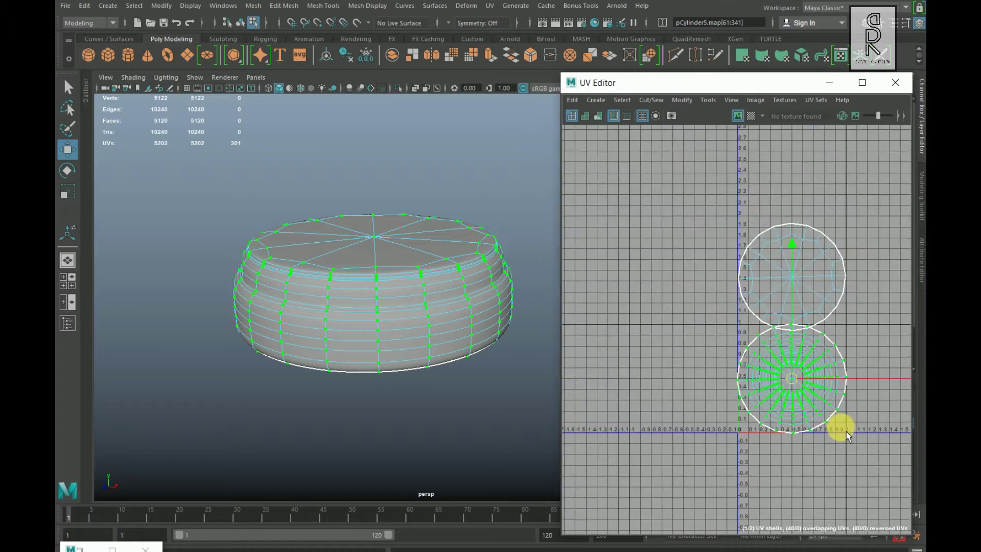
click(859, 446)
alt+middle_drag(814, 436, 728, 424)
drag(834, 482, 832, 493)
scroll(829, 222, up, 1)
shift+right_drag(823, 216, 652, 289)
click(783, 441)
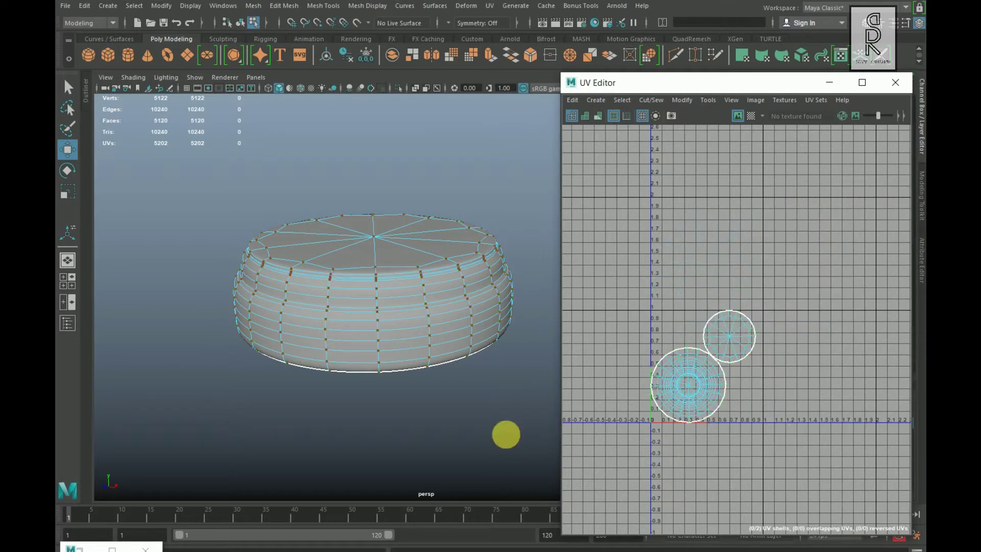
Step: Display the checker map on the base, examine its top and sides for texture stretching, and turn the map off
scroll(316, 370, up, 3)
alt+drag(316, 370, 340, 324)
click(754, 122)
right_drag(332, 251, 423, 202)
click(439, 174)
alt+drag(436, 315, 405, 344)
click(471, 362)
alt+drag(471, 361, 380, 382)
alt+right_drag(685, 381, 791, 432)
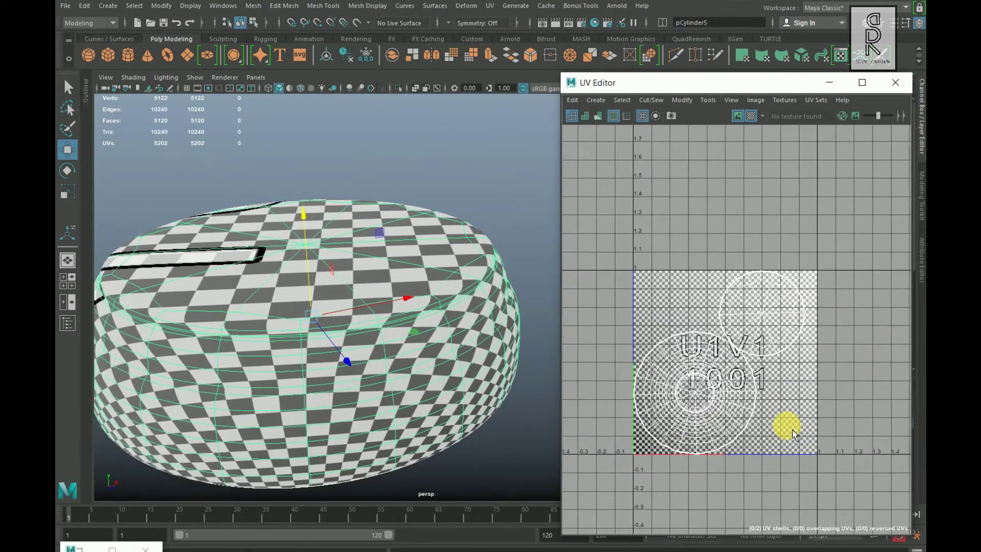
alt+middle_drag(791, 431, 795, 382)
click(751, 116)
Step: Cut the UVs along the edge loop around the base's top rim
alt+right_drag(398, 357, 276, 353)
alt+drag(276, 352, 281, 286)
click(332, 386)
alt+right_drag(332, 386, 400, 405)
alt+middle_drag(400, 404, 522, 371)
alt+drag(522, 372, 511, 365)
alt+middle_drag(511, 365, 511, 416)
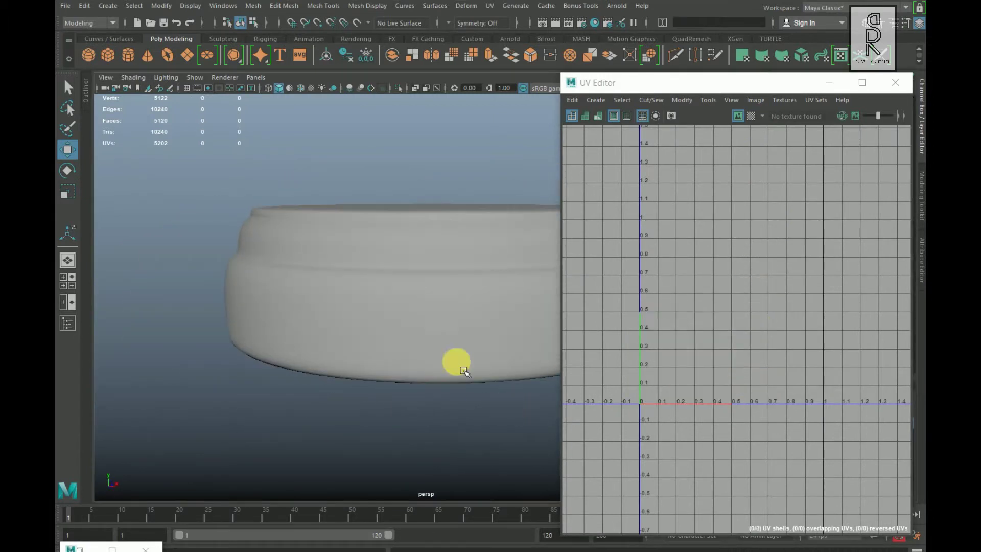
click(339, 346)
alt+drag(339, 346, 344, 289)
right_drag(344, 252, 345, 258)
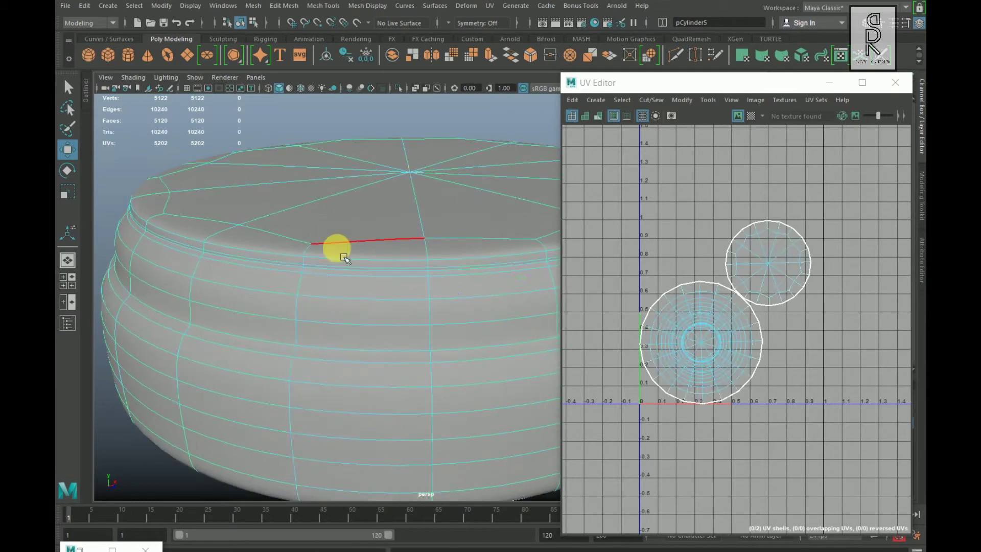
double_click(339, 259)
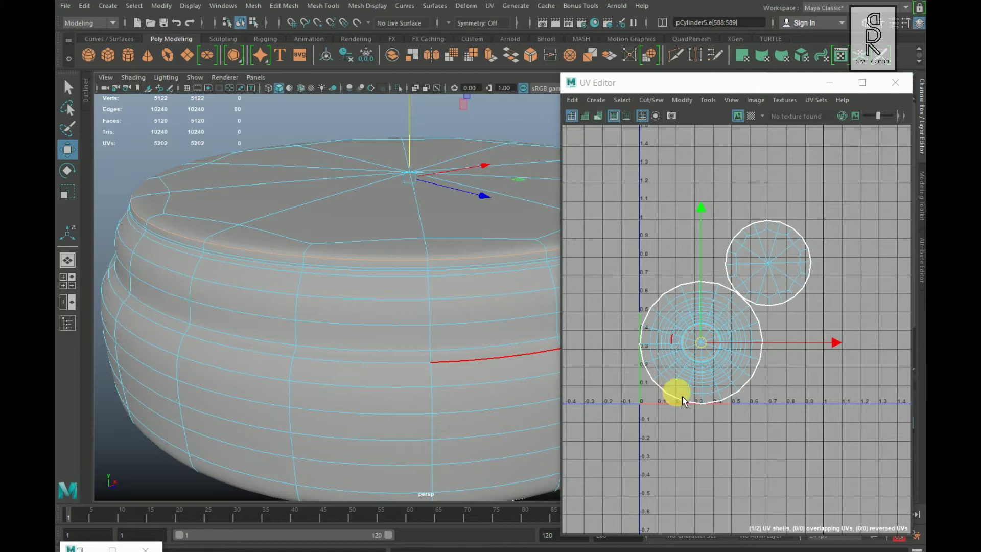
shift+right_drag(803, 263, 806, 264)
Step: Move the top cap's UV shell above the 0 to 1 tile and unfold it
shift+right_drag(738, 289, 806, 342)
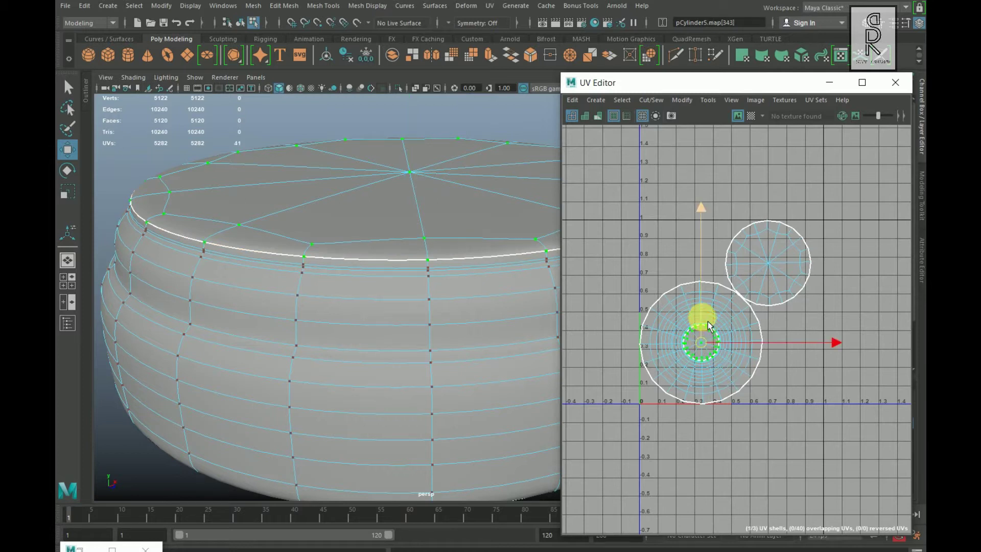
drag(707, 320, 709, 174)
shift+right_drag(818, 179, 642, 175)
click(836, 403)
Step: Select the faces of the base's side shell and apply planar mapping to them, projected from the Z axis
right_drag(725, 344, 736, 381)
click(743, 377)
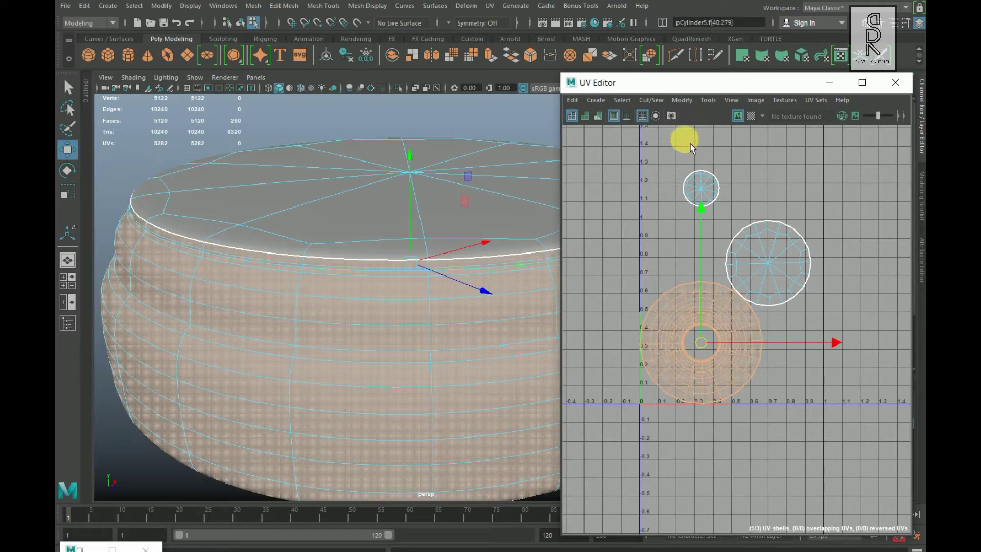
click(495, 11)
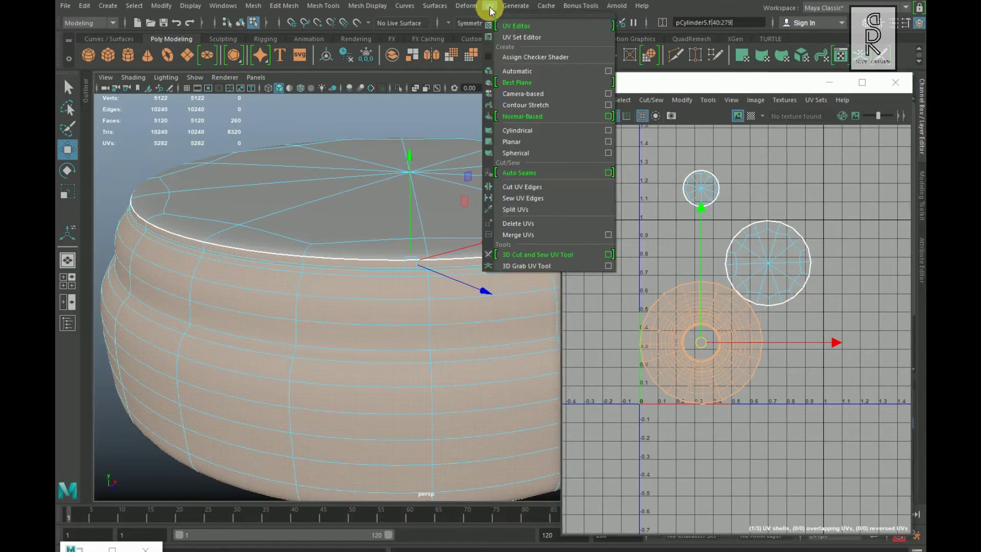
click(608, 141)
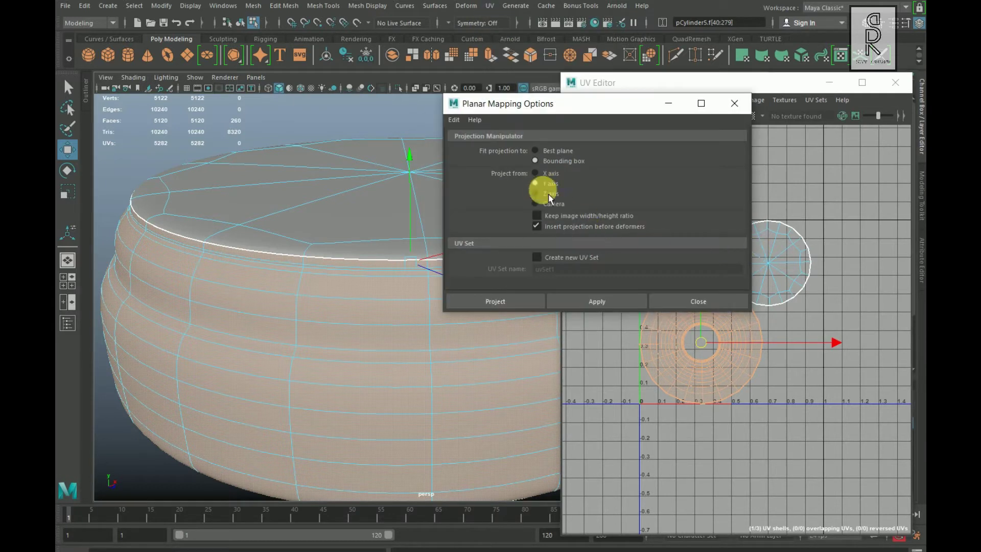
click(612, 300)
click(668, 104)
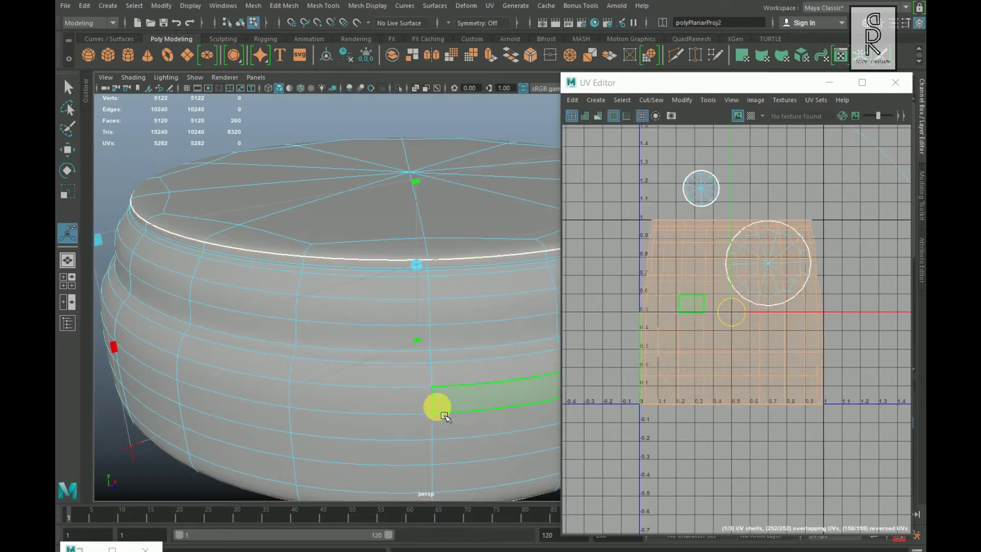
Step: Cut the UVs along one vertical edge line running down the base's side from the top rim
right_drag(421, 327, 425, 197)
scroll(424, 335, down, 5)
alt+drag(424, 334, 316, 384)
scroll(429, 302, up, 5)
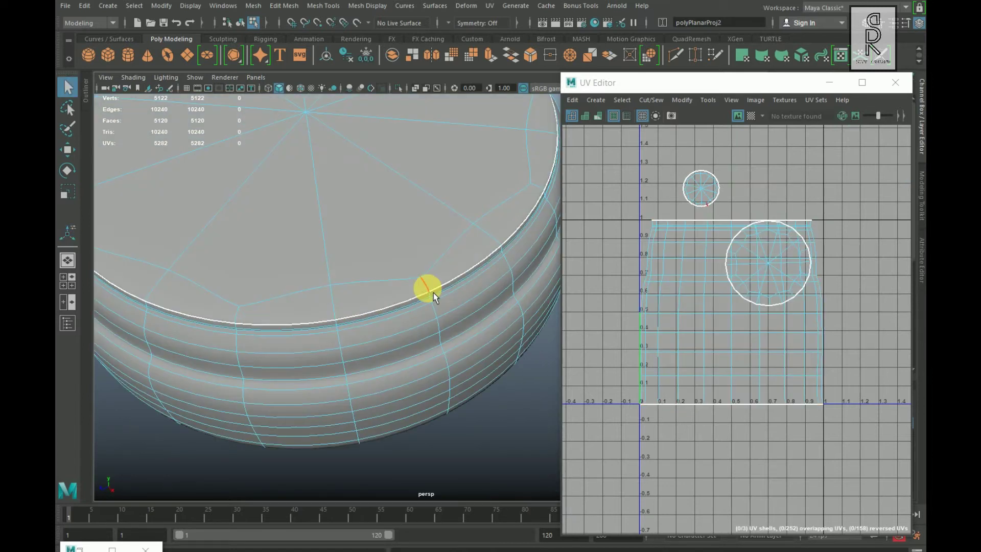
Step: Unfold the side's UV shell and rotate it until the curved strip lies roughly horizontal
right_drag(845, 229, 802, 317)
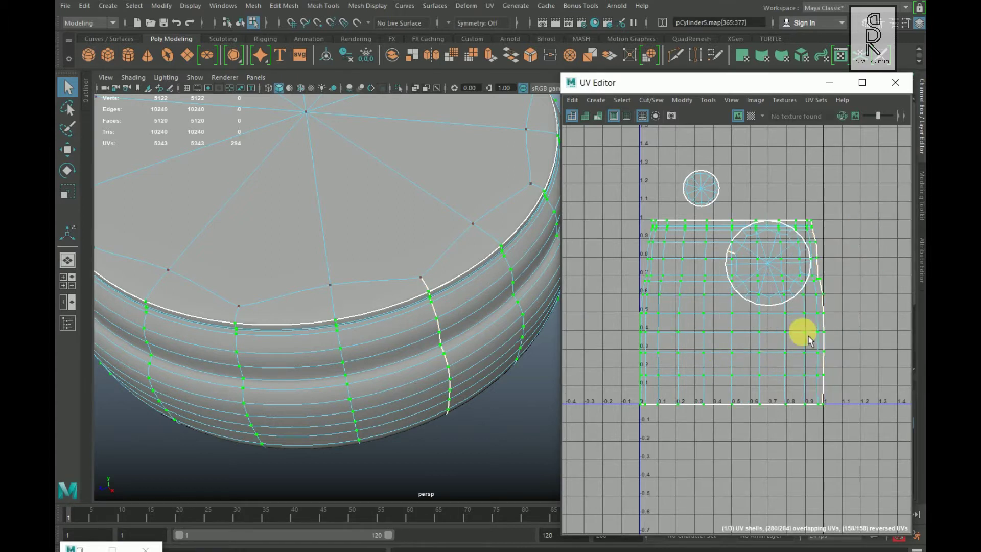
shift+right_drag(874, 270, 726, 270)
scroll(811, 377, down, 2)
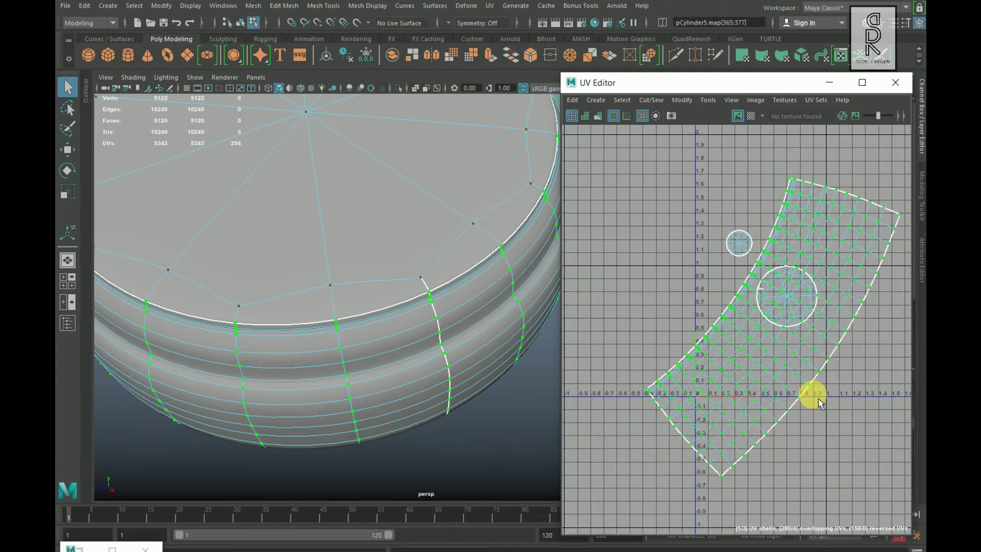
key(e)
drag(877, 250, 895, 369)
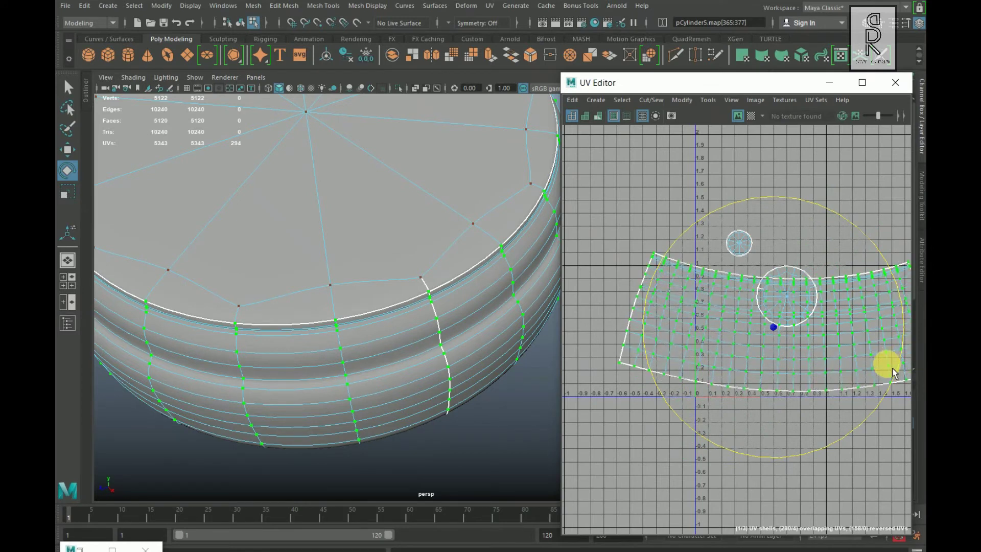
alt+middle_drag(888, 361, 739, 377)
scroll(739, 377, up, 1)
alt+right_drag(846, 420, 820, 524)
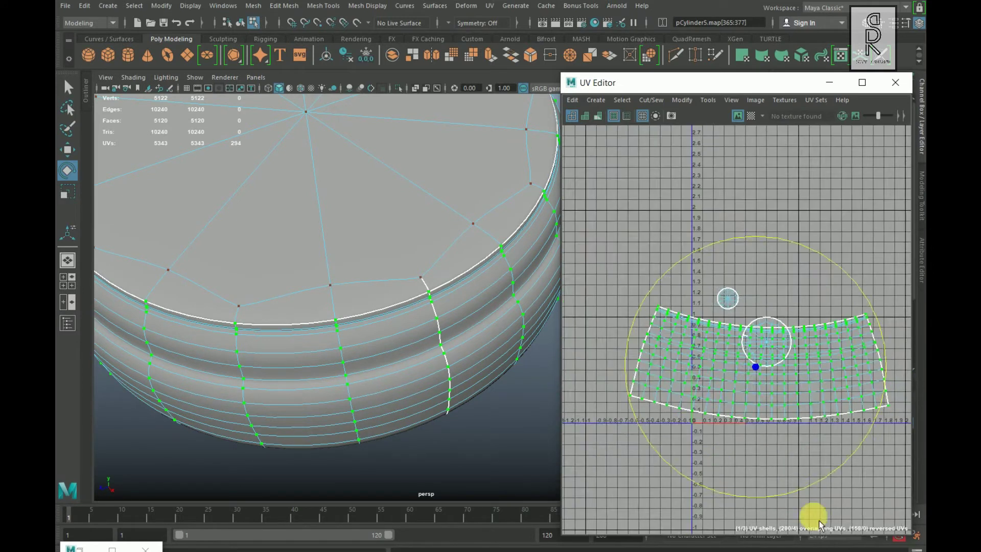
Step: Select the UVs of all three shells and lay them out inside the 0 to 1 tile
click(878, 505)
drag(618, 258, 911, 492)
shift+right_click(854, 249)
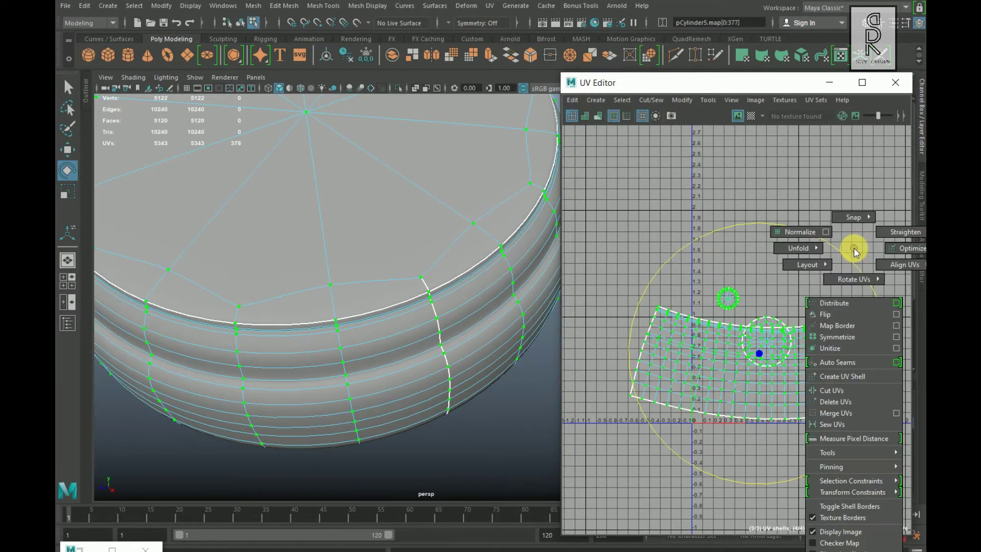
shift+right_drag(795, 274, 671, 310)
shift+right_drag(611, 324, 611, 325)
Step: Sew the stray cut edge at the border of the lower circular cap's UV shell
click(781, 436)
alt+right_drag(781, 436, 841, 488)
alt+middle_drag(840, 487, 736, 489)
alt+right_drag(728, 479, 727, 396)
alt+middle_drag(727, 396, 767, 261)
right_drag(732, 301, 728, 249)
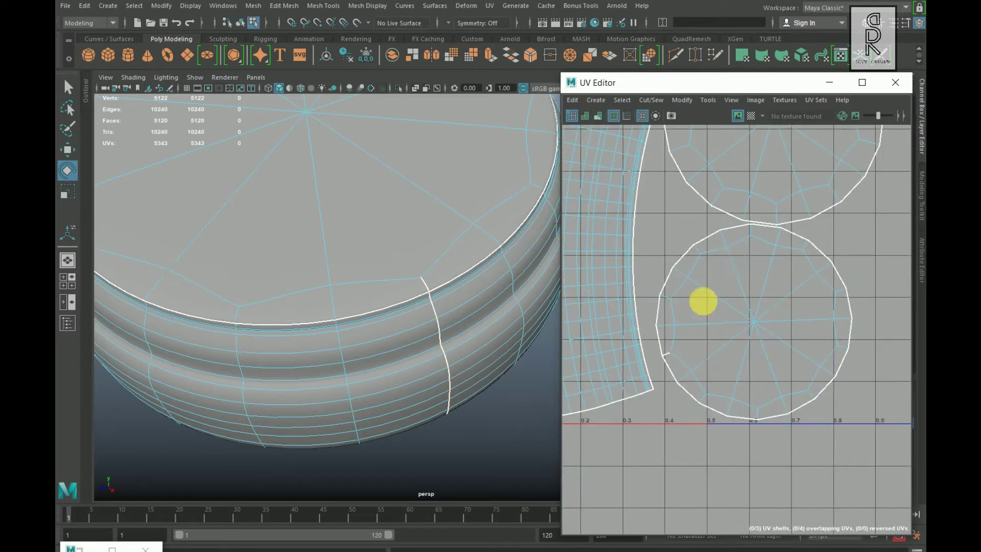
click(675, 358)
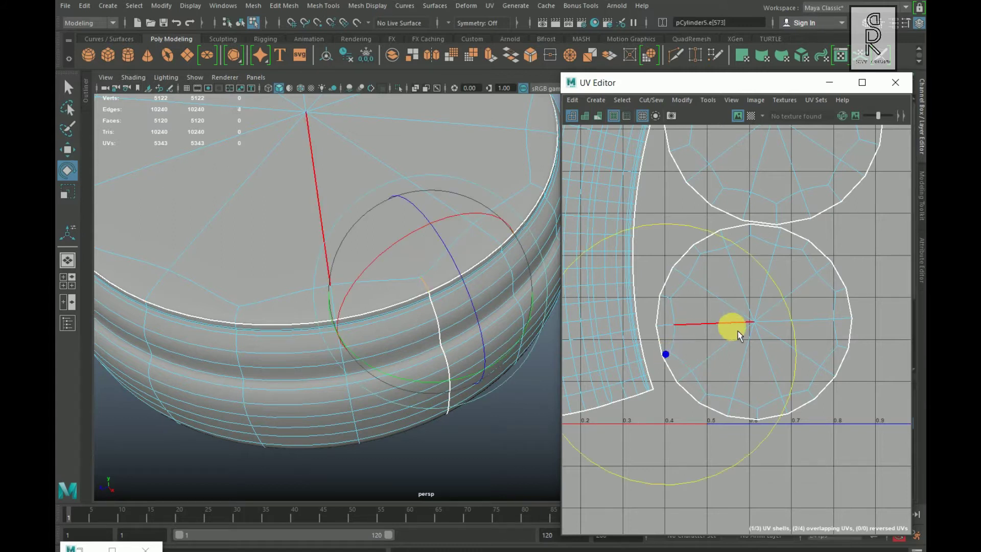
shift+right_drag(732, 326, 726, 256)
Step: Sew the stray cut edge at the border of the upper circular cap's UV shell
alt+middle_drag(782, 311, 784, 467)
scroll(746, 436, up, 3)
alt+middle_drag(782, 400, 807, 458)
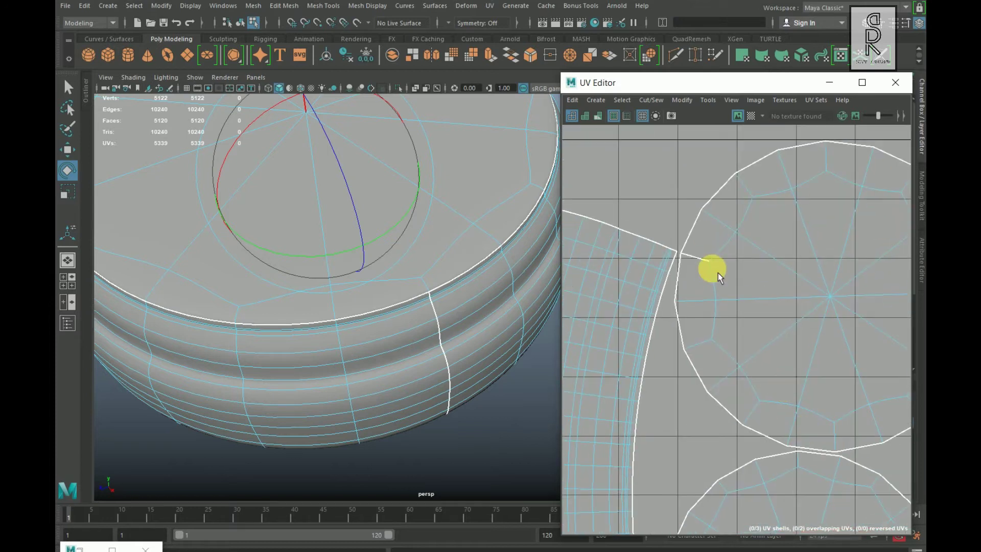
click(807, 256)
shift+right_drag(807, 256, 830, 335)
scroll(805, 411, down, 9)
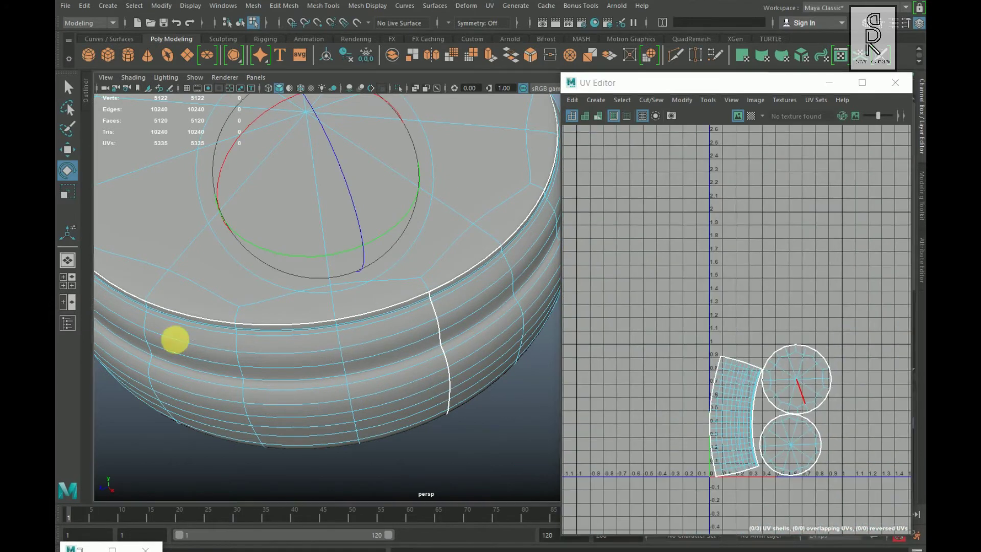
Step: Display the checker map on the base and examine the pattern on its top and side
scroll(378, 329, down, 7)
alt+drag(294, 315, 452, 290)
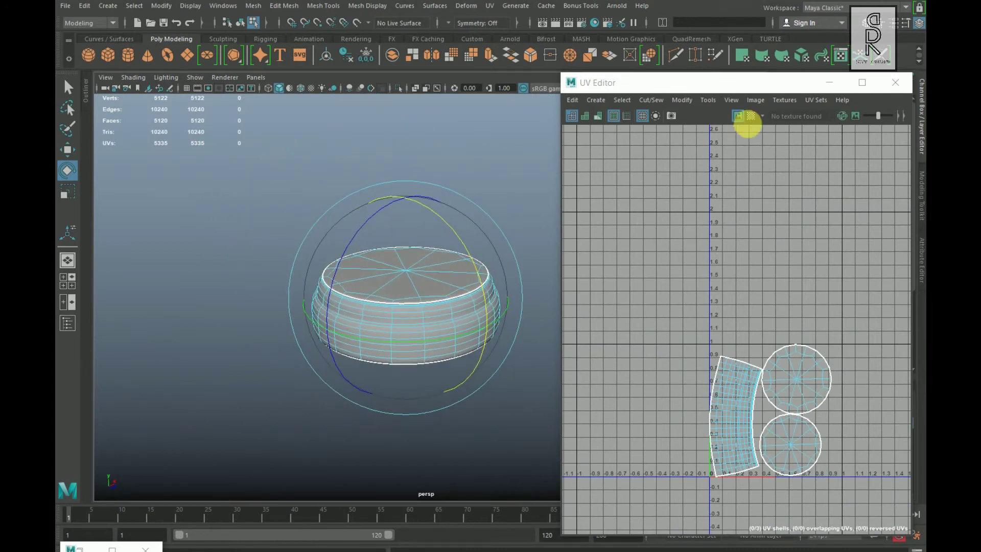
click(751, 117)
alt+right_drag(337, 369, 445, 372)
alt+middle_drag(370, 378, 362, 321)
alt+right_drag(362, 322, 424, 374)
alt+right_drag(755, 466, 822, 477)
Step: Rotate the side's curved UV shell about 90 degrees to lie horizontally and check the checker pattern on the base
double_click(695, 294)
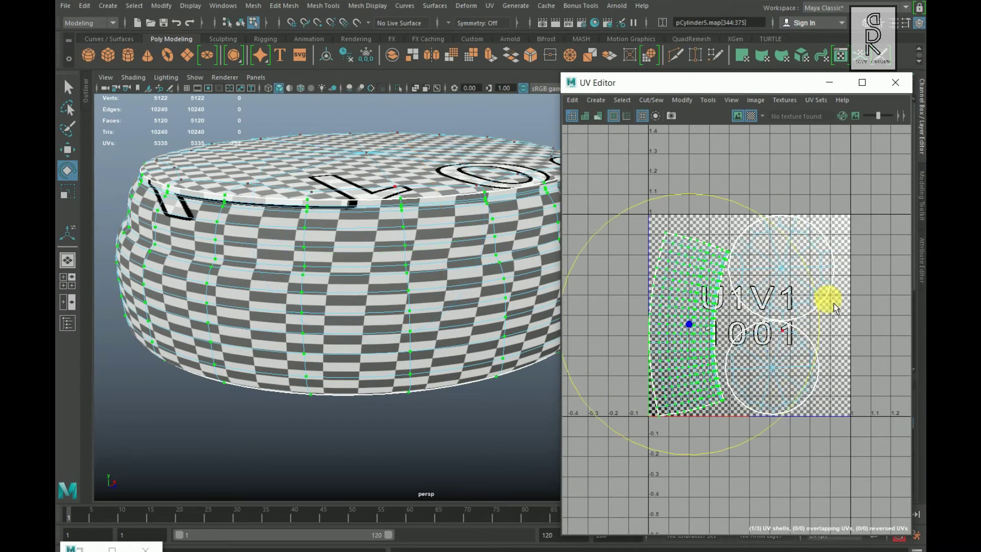
drag(816, 280, 634, 223)
click(778, 346)
drag(853, 409, 865, 434)
alt+drag(460, 383, 305, 348)
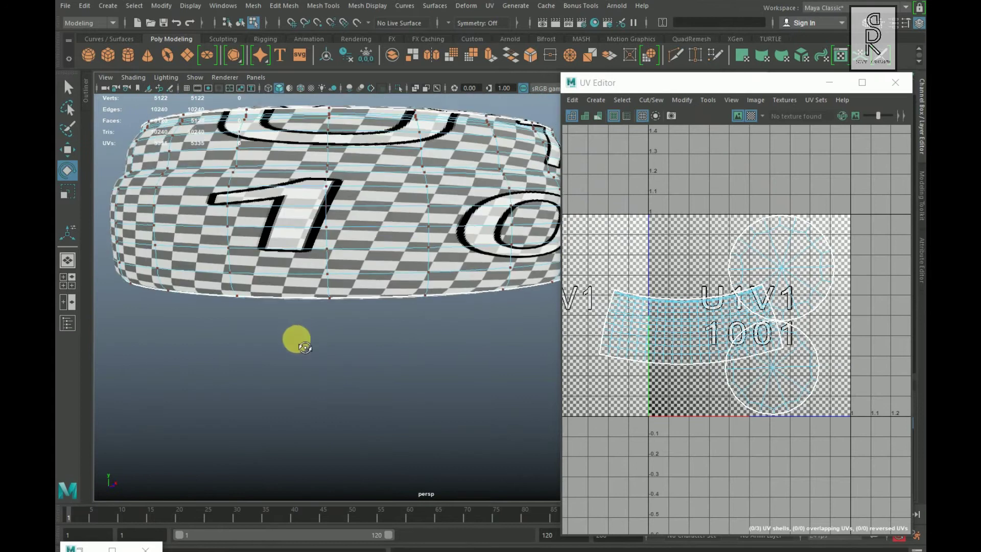
Step: Select the faces of the base's side shell and apply cylindrical mapping to them
click(526, 278)
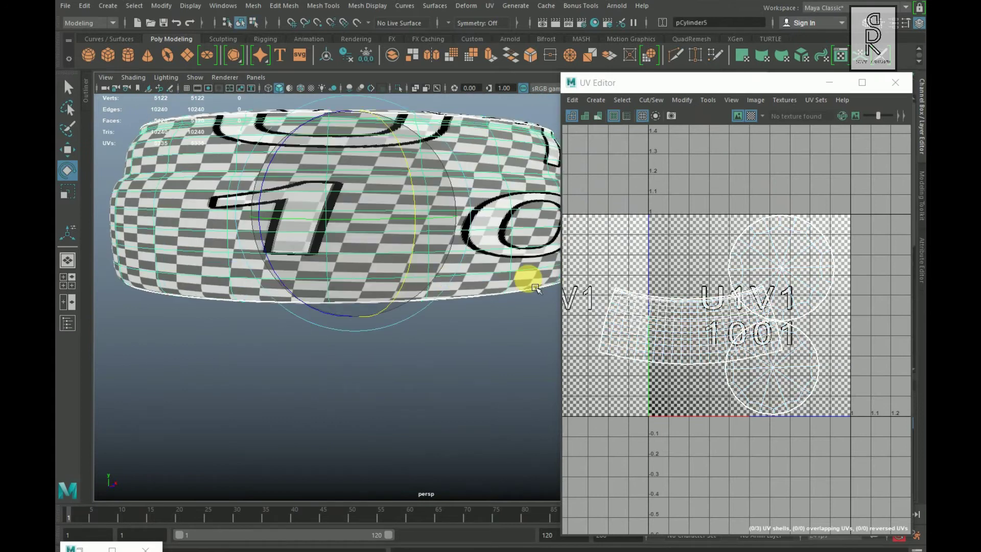
click(679, 328)
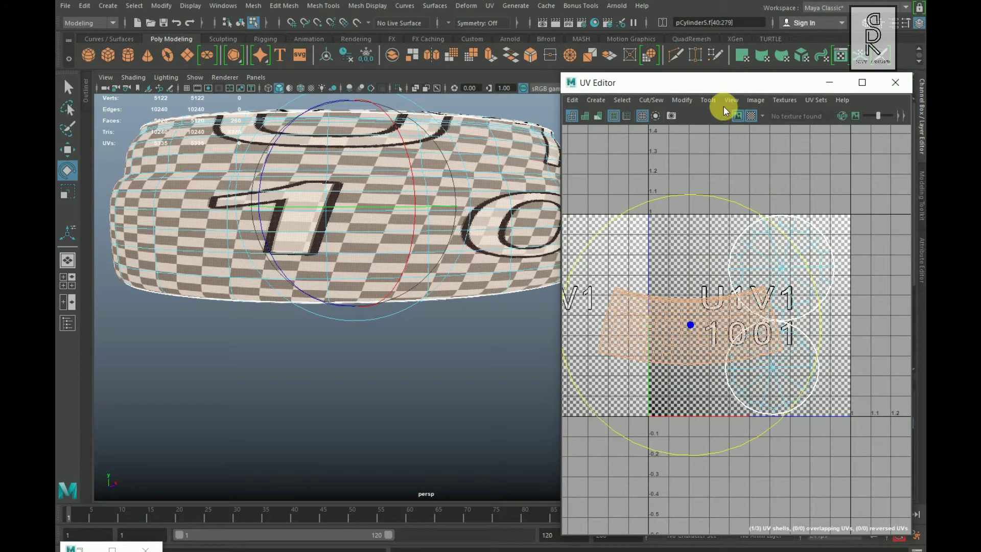
click(497, 7)
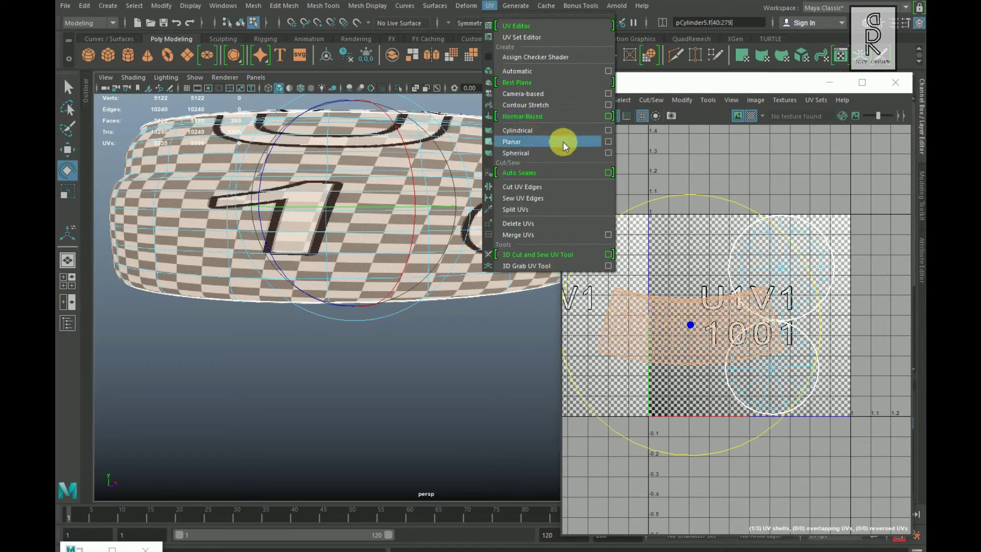
click(592, 132)
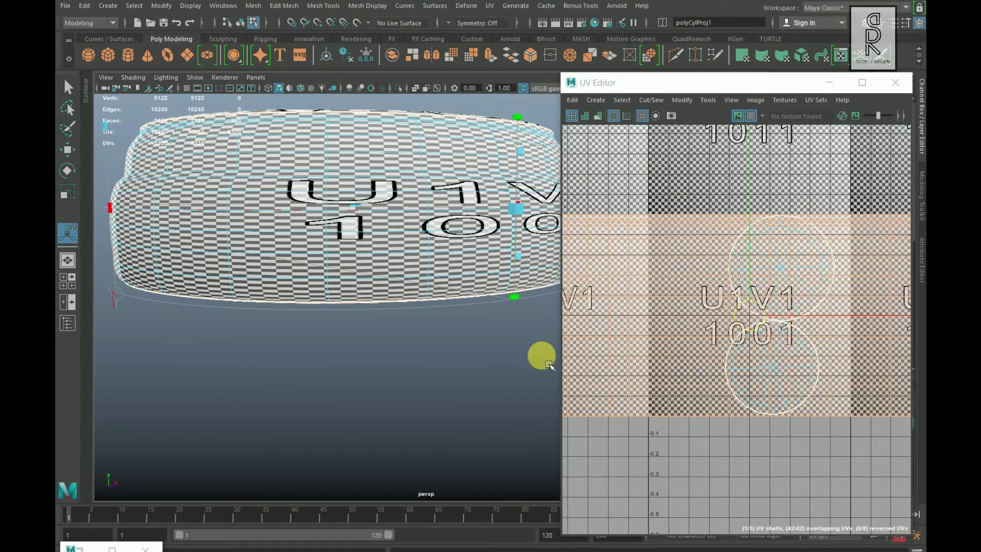
Step: Select the UVs of the cylindrically mapped side shell and unfold them into an evenly proportioned strip
scroll(680, 383, down, 6)
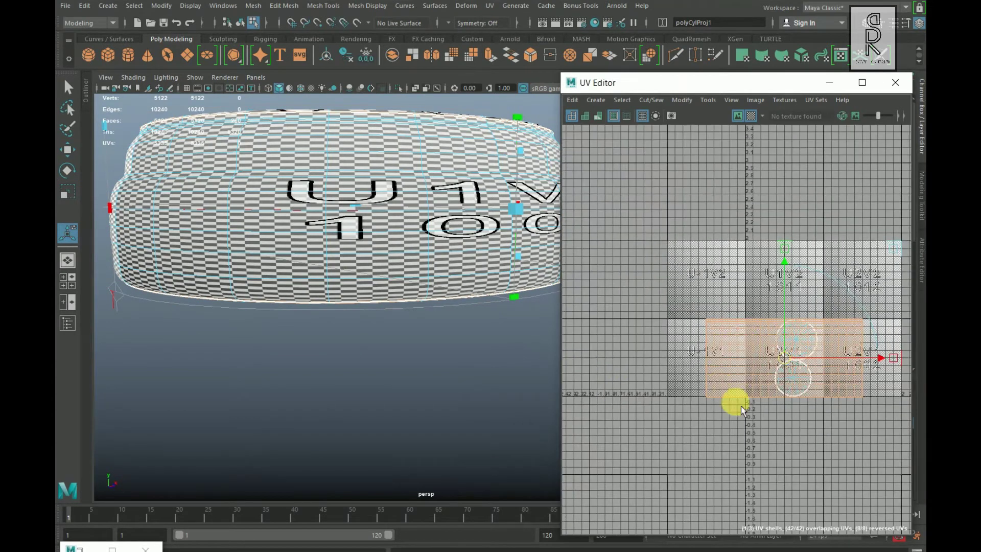
right_click(808, 282)
right_drag(860, 280, 858, 282)
double_click(814, 280)
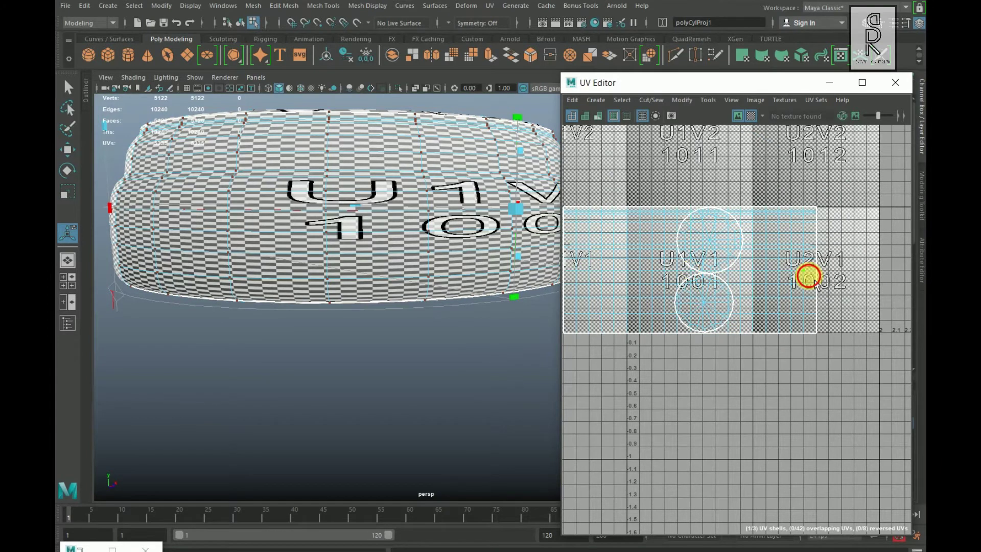
shift+right_drag(817, 212, 703, 241)
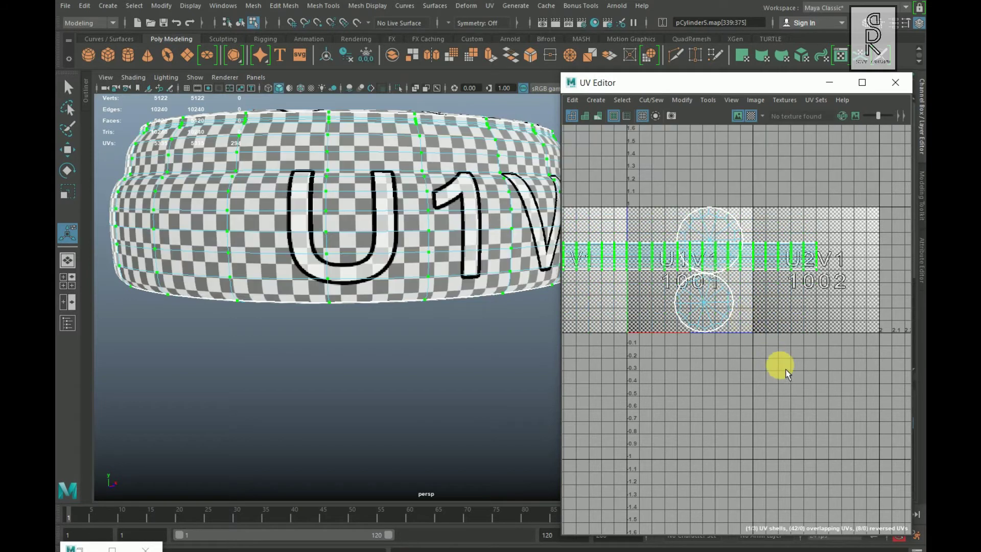
scroll(788, 373, down, 2)
shift+right_drag(823, 220, 739, 209)
shift+right_drag(667, 171, 666, 171)
Step: Check the checker pattern around the base's side, and lay out all three UV shells inside the 0 to 1 tile
scroll(327, 279, down, 2)
alt+drag(296, 281, 404, 301)
alt+right_drag(687, 358, 805, 392)
alt+middle_drag(773, 373, 746, 383)
alt+right_drag(746, 383, 823, 393)
alt+drag(420, 362, 359, 331)
alt+right_drag(779, 348, 659, 320)
click(779, 396)
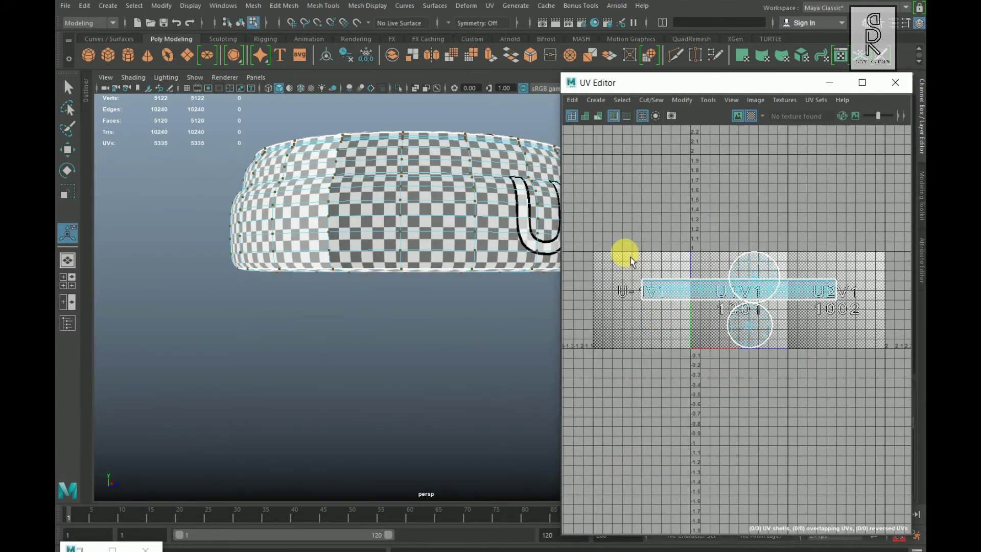
drag(778, 393, 857, 457)
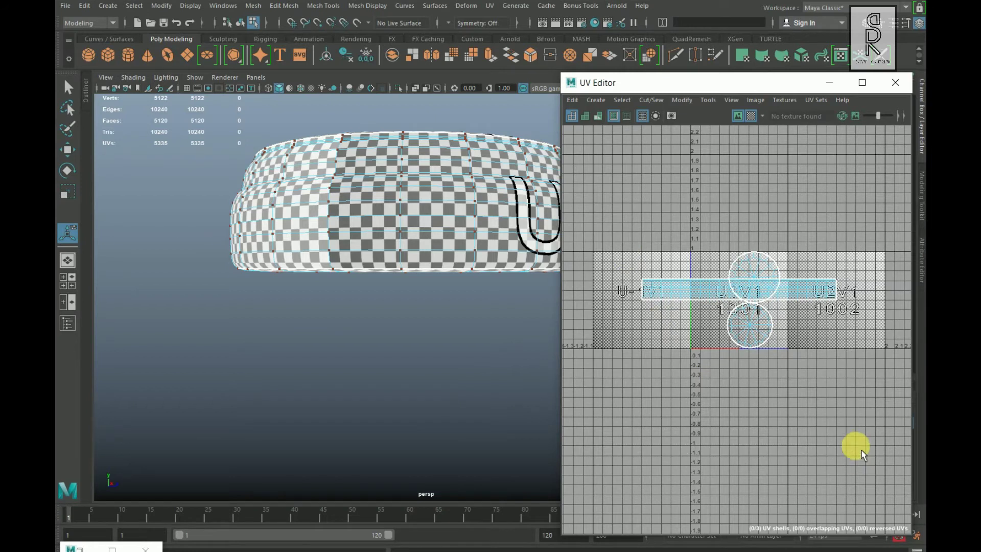
shift+right_drag(843, 216, 689, 302)
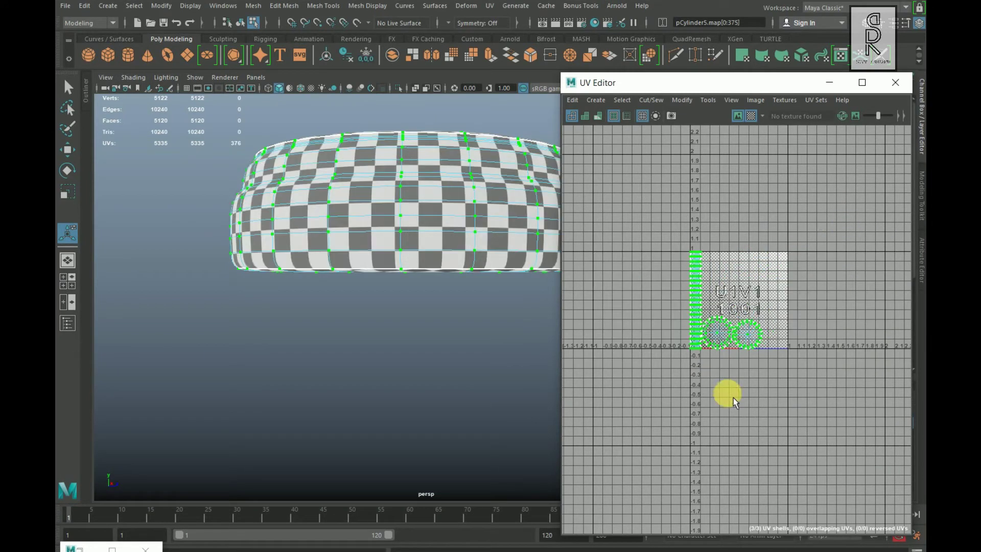
Step: Examine the checker pattern across the base's top and side, and turn the checker map off
scroll(742, 401, up, 3)
alt+middle_drag(741, 394, 804, 510)
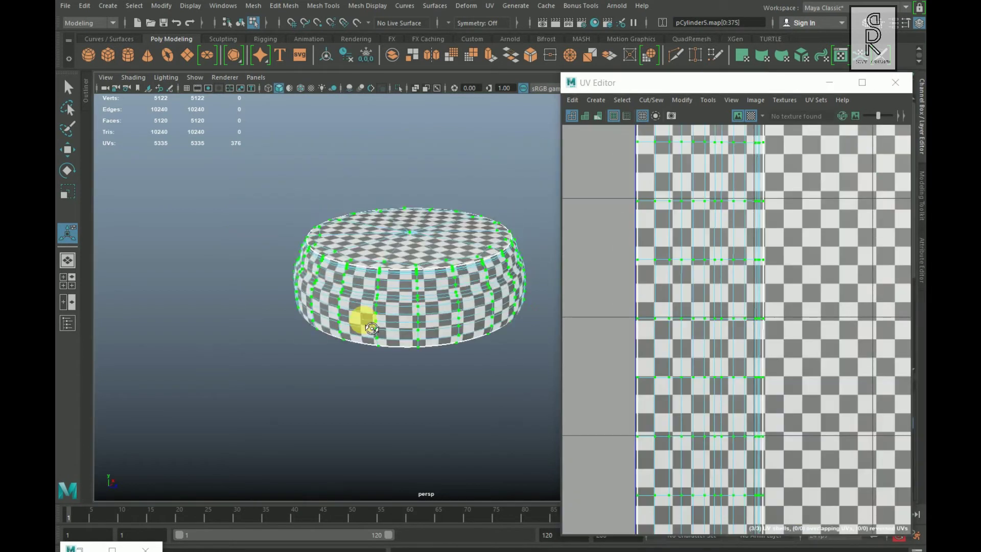
alt+right_drag(283, 314, 457, 234)
alt+drag(531, 451, 497, 401)
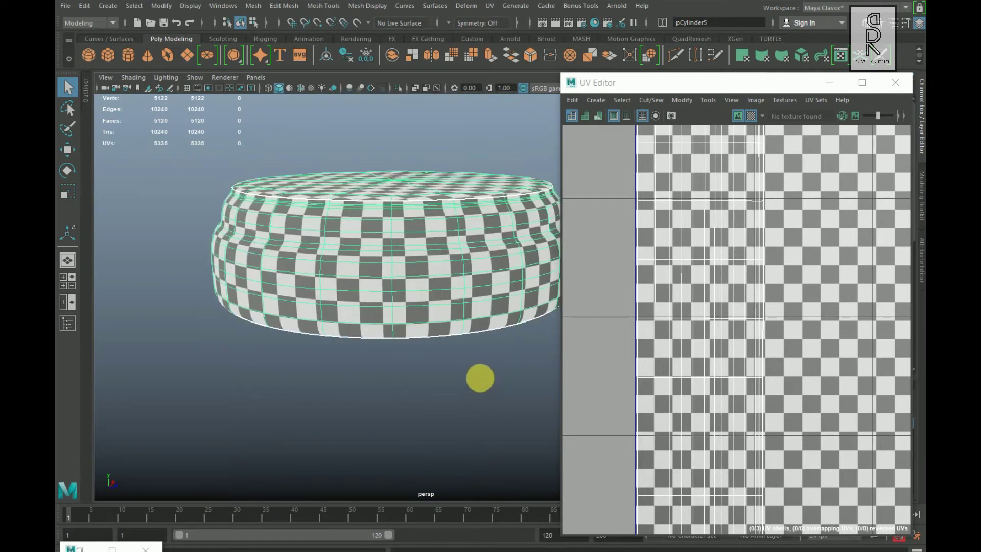
click(751, 118)
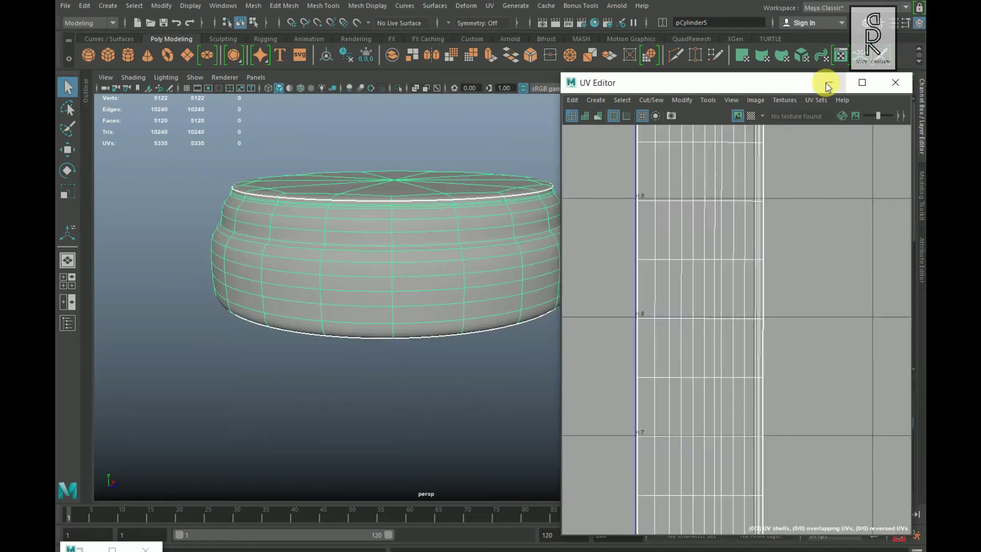
Step: Minimize the UV Editor and make the model display layer visible so the gavel shows beside the base
click(829, 82)
click(608, 416)
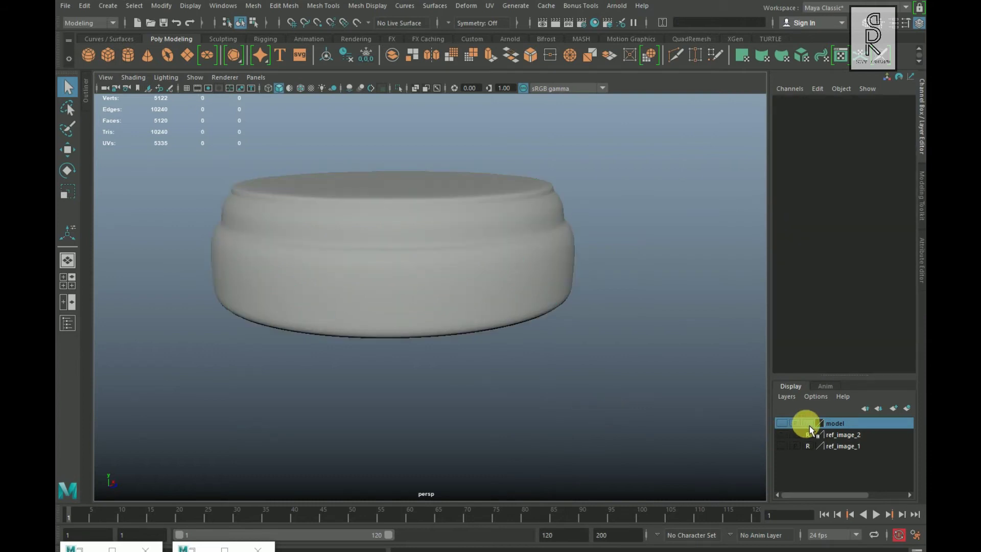
click(785, 424)
alt+drag(556, 403, 559, 430)
alt+right_drag(444, 363, 555, 405)
alt+drag(554, 405, 486, 385)
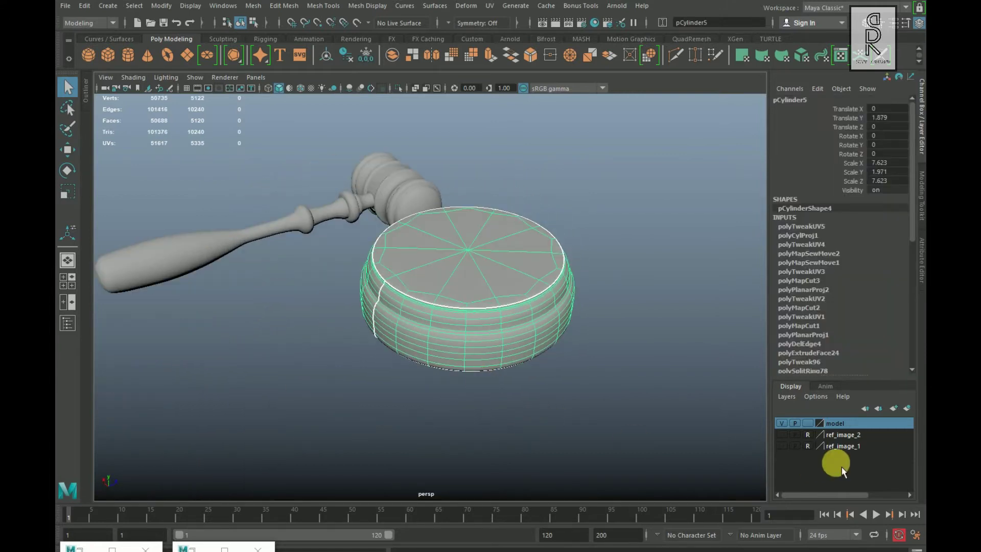
Step: Empty the model display layer, add only the round base to it, and hide the layer
right_click(853, 430)
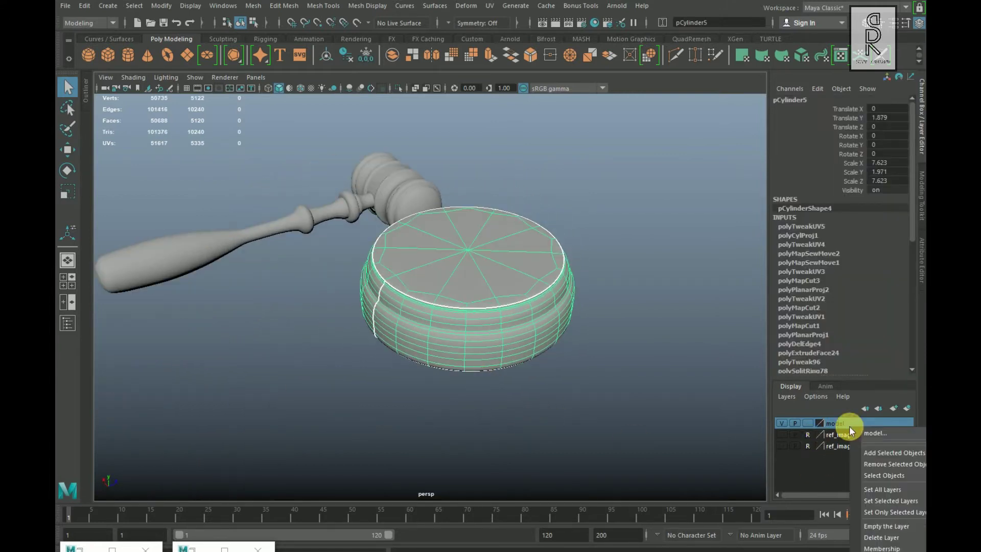
click(890, 526)
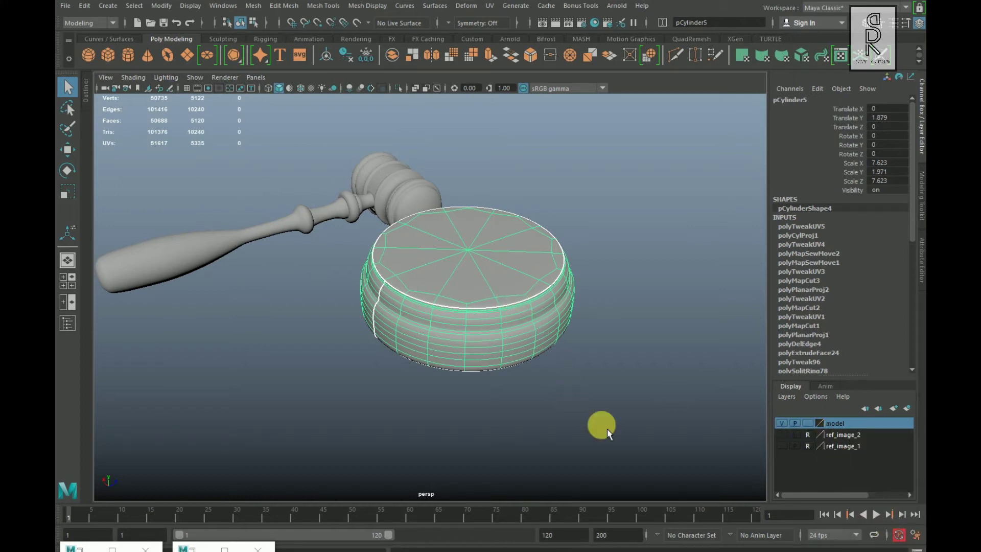
right_click(838, 426)
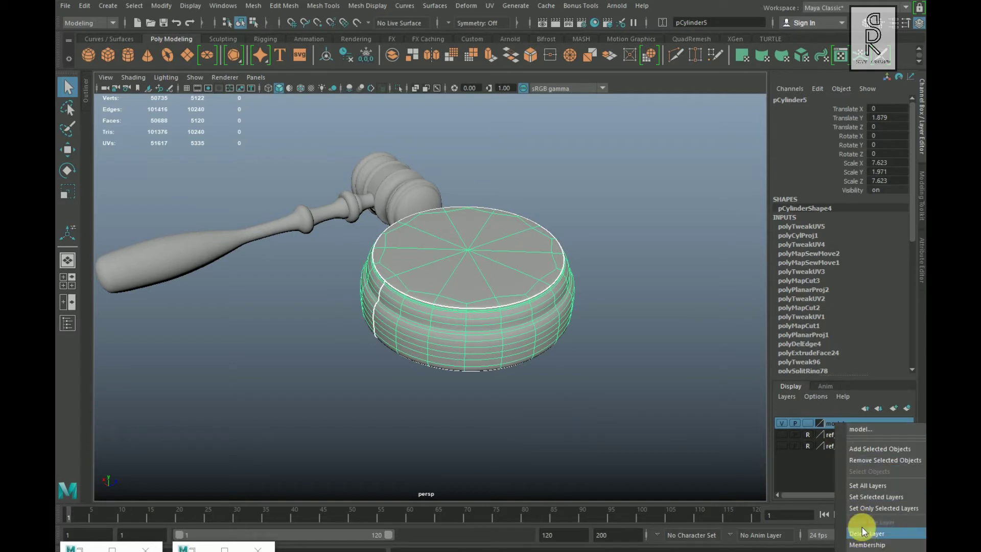
click(864, 450)
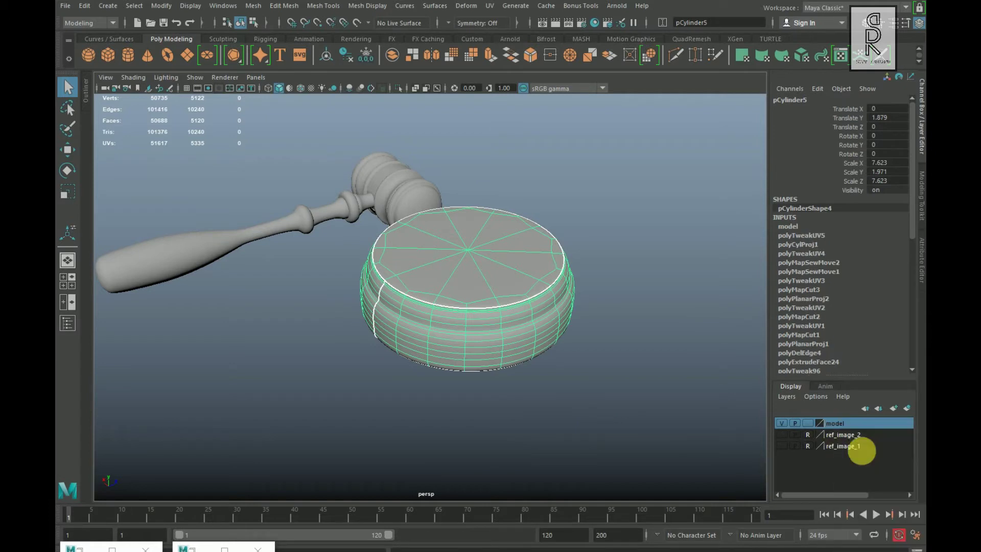
click(785, 424)
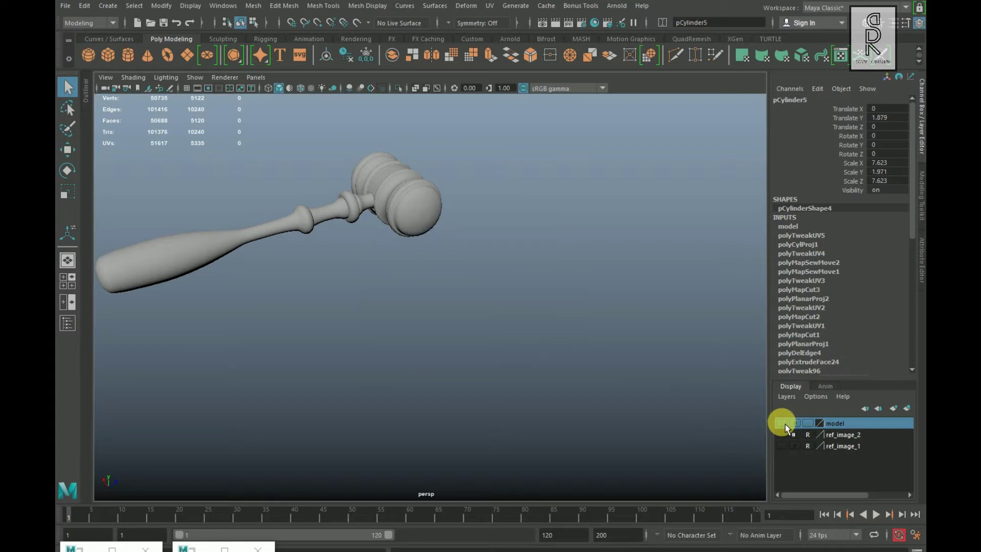
Step: Select the gavel's head, isolate it in the viewport, and restore the minimized UV Editor
click(412, 221)
alt+drag(567, 364, 439, 422)
alt+right_drag(438, 421, 429, 413)
alt+drag(578, 426, 473, 422)
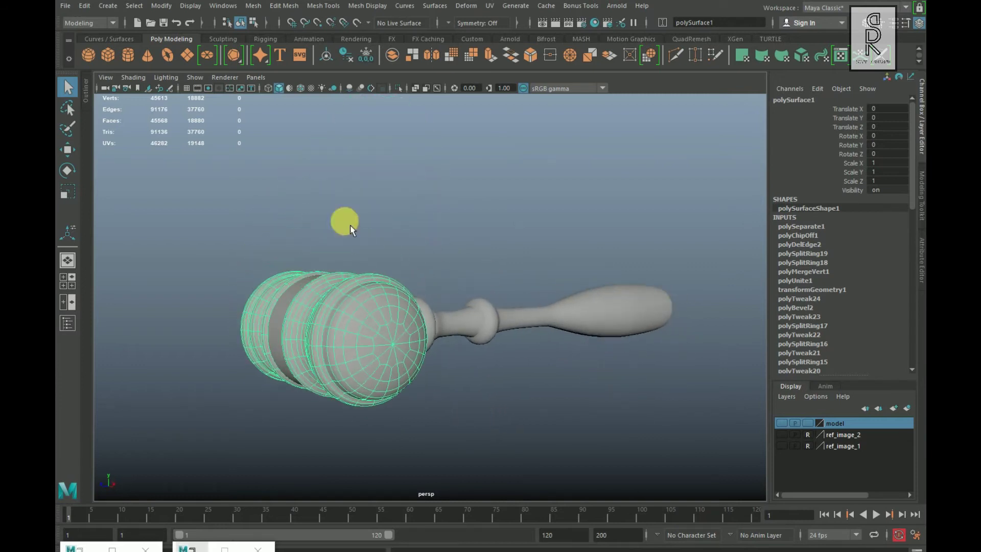
click(398, 88)
alt+drag(485, 384, 512, 399)
click(197, 549)
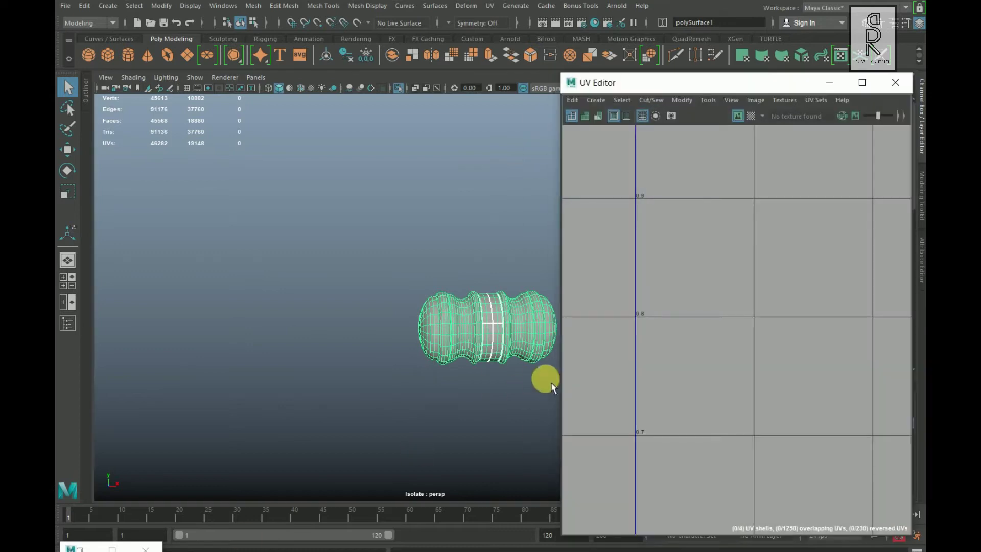
Step: Project planar UVs onto the gavel head from the Z axis, fitted to the bounding box
alt+middle_drag(460, 382, 339, 374)
alt+right_drag(339, 375, 484, 430)
alt+middle_drag(484, 430, 488, 377)
mouse_move(488, 376)
alt+mouse_down()
mouse_move(402, 375)
mouse_move(383, 354)
mouse_move(351, 358)
mouse_move(473, 369)
alt+mouse_up()
scroll(817, 364, down, 5)
alt+middle_drag(802, 370, 734, 351)
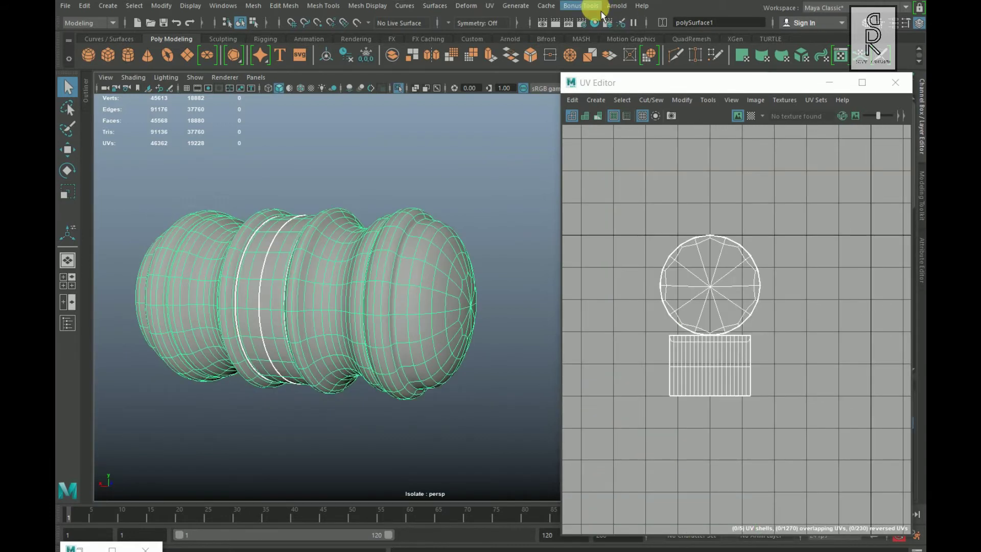
click(492, 6)
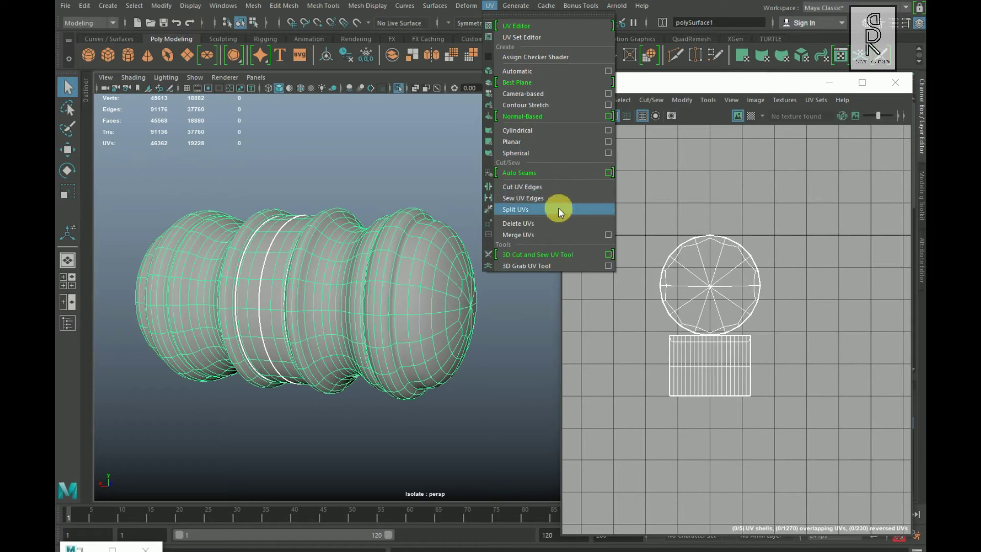
click(608, 141)
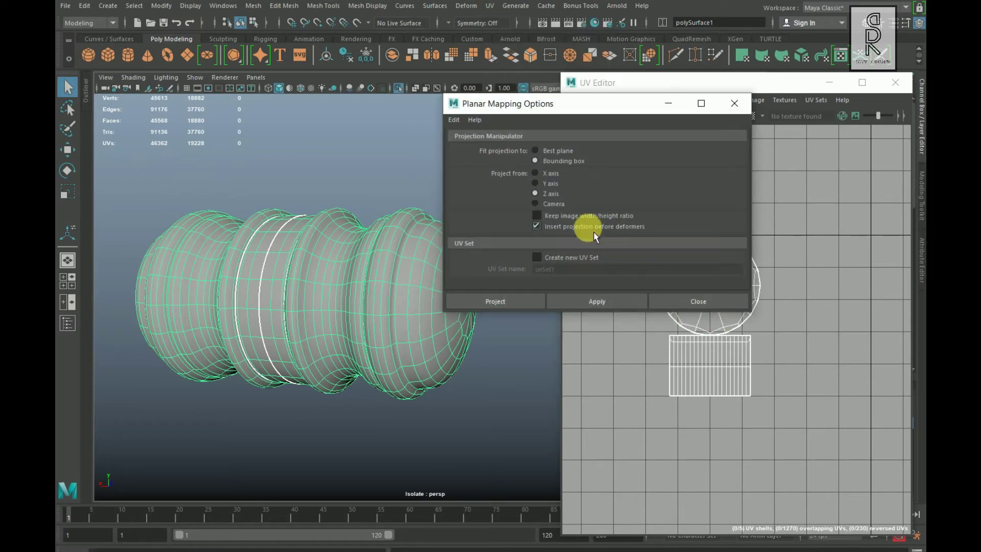
click(631, 302)
click(669, 104)
Step: Select the edge loops around both domed ends of the head and cut the UVs along them
alt+drag(422, 397, 396, 387)
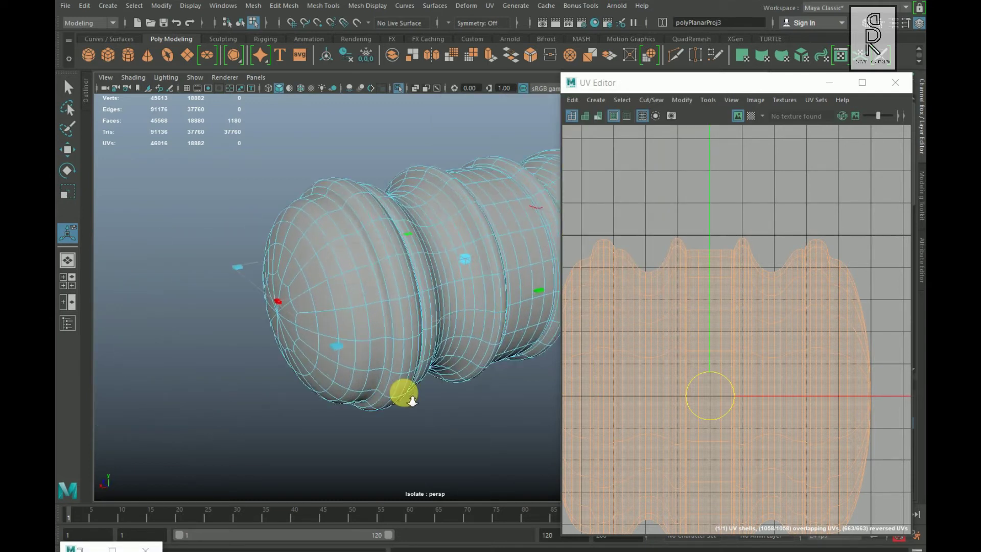
alt+right_drag(396, 388, 462, 397)
right_click(387, 240)
right_drag(386, 242, 386, 208)
click(339, 240)
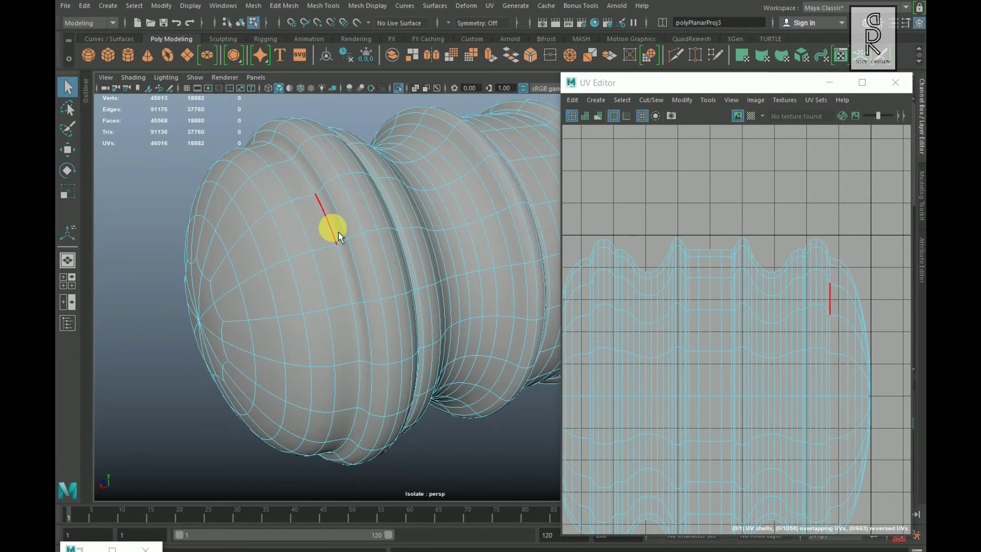
double_click(339, 239)
alt+drag(444, 333, 383, 386)
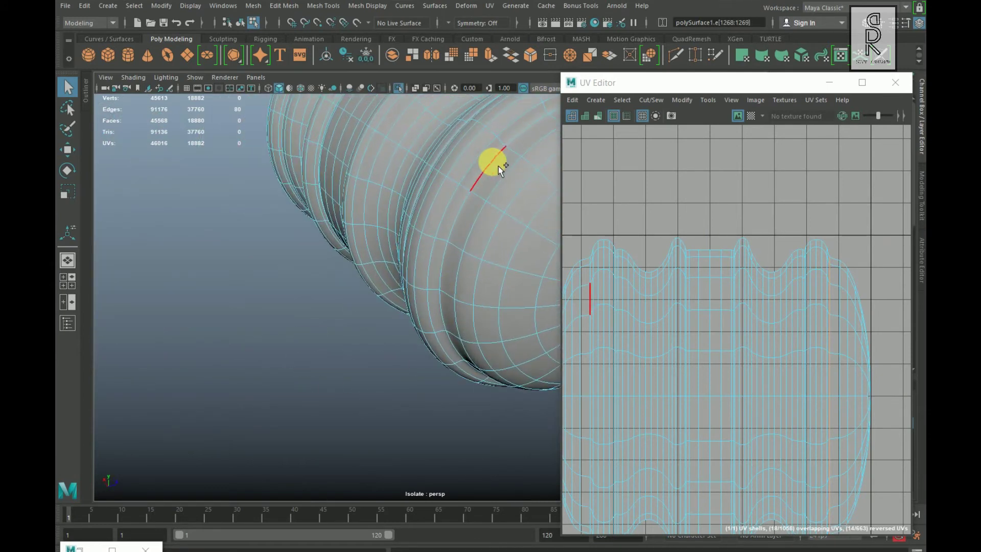
shift+double_click(499, 166)
shift+right_click(778, 232)
shift+right_drag(777, 232, 701, 284)
alt+right_drag(821, 382, 718, 393)
alt+middle_drag(718, 393, 734, 349)
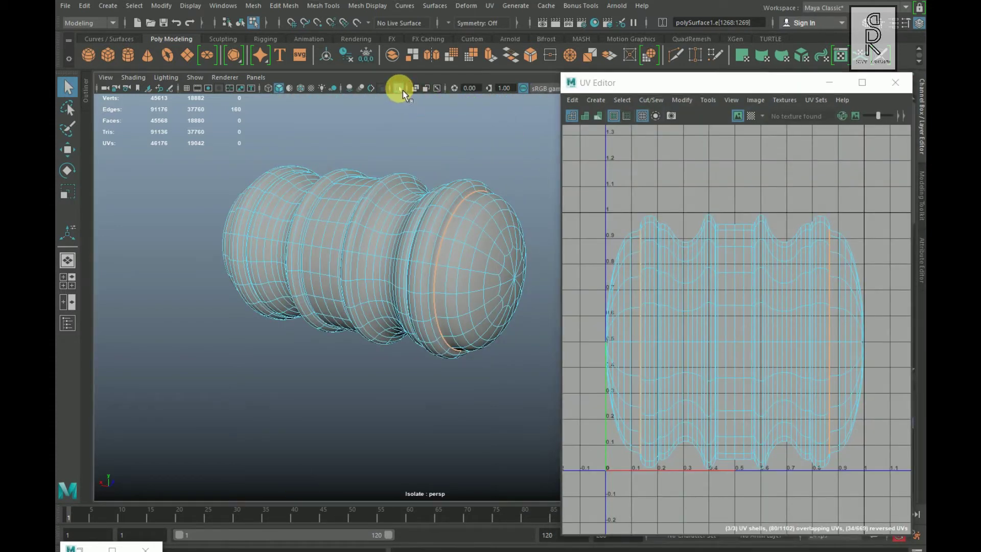
Step: End the isolation, select a lengthwise edge line on the head's handle-facing side between the two end loops, and cut the UVs there
click(399, 88)
alt+drag(443, 310, 463, 306)
alt+right_drag(357, 263, 382, 259)
shift+double_click(382, 260)
alt+drag(501, 352, 403, 353)
drag(522, 384, 378, 172)
mouse_move(431, 346)
alt+mouse_down()
mouse_move(344, 363)
mouse_move(317, 339)
mouse_move(255, 360)
mouse_move(415, 339)
alt+mouse_up()
drag(172, 239, 401, 399)
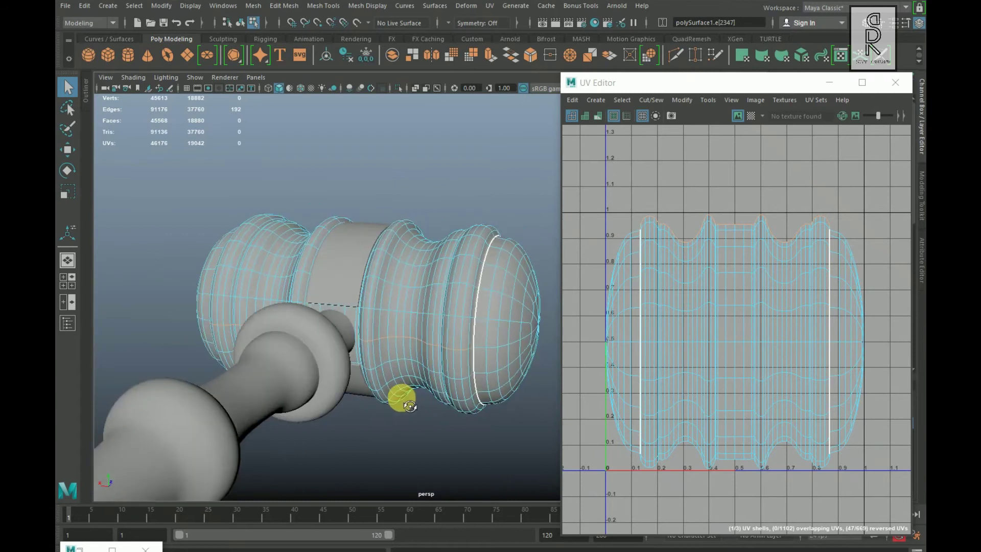
shift+right_click(756, 190)
shift+right_drag(756, 189, 712, 207)
Step: Select the UVs of the shell between the two domed ends and unfold it
right_drag(735, 318, 787, 311)
double_click(753, 300)
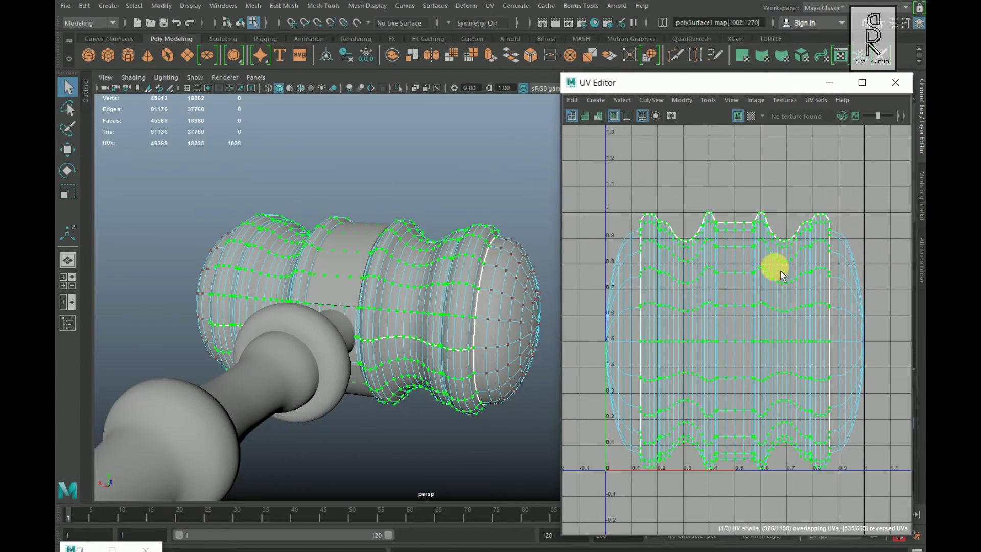
shift+right_drag(787, 261, 604, 257)
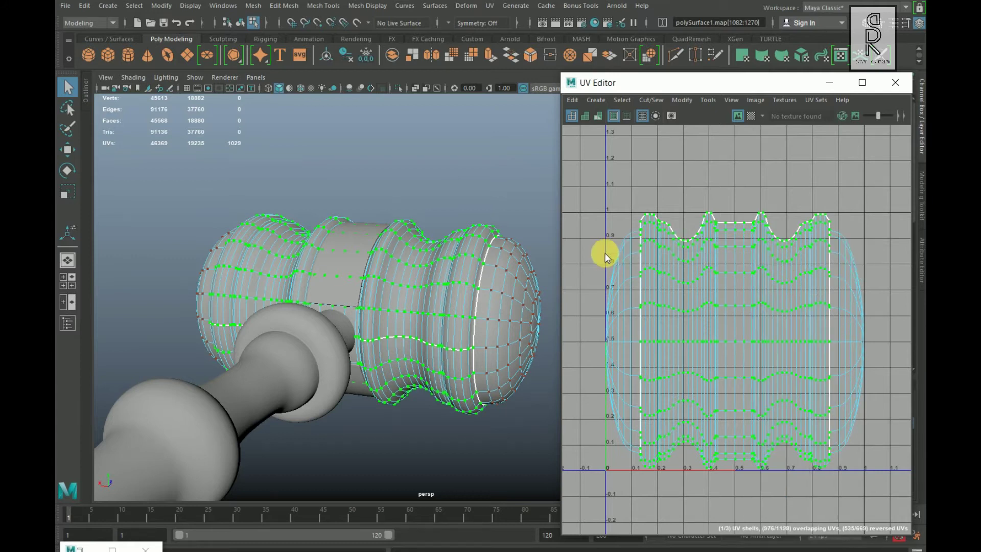
scroll(792, 377, down, 2)
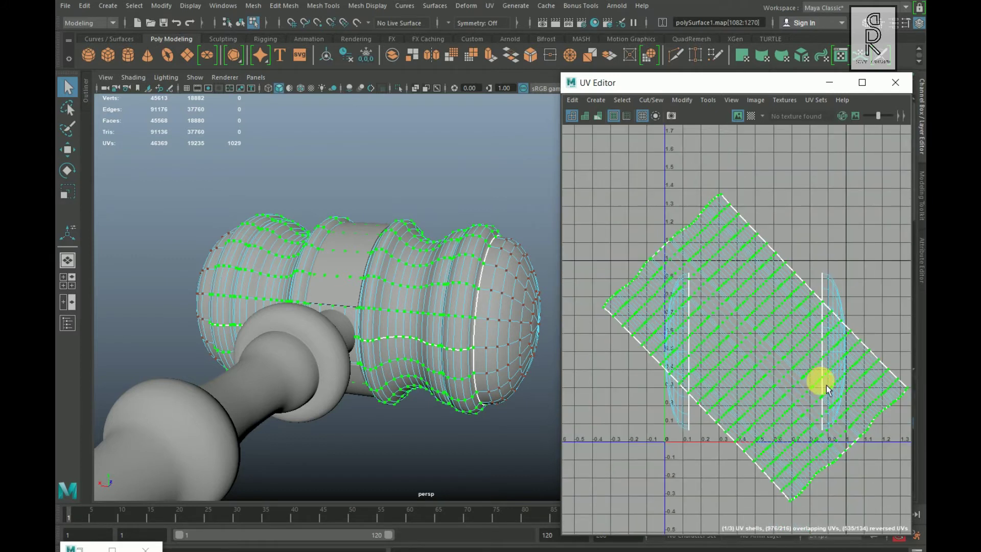
Step: Rotate the unfolded side shell until its edges are straight, and move it above the 0 to 1 tile
key(e)
drag(868, 278, 781, 198)
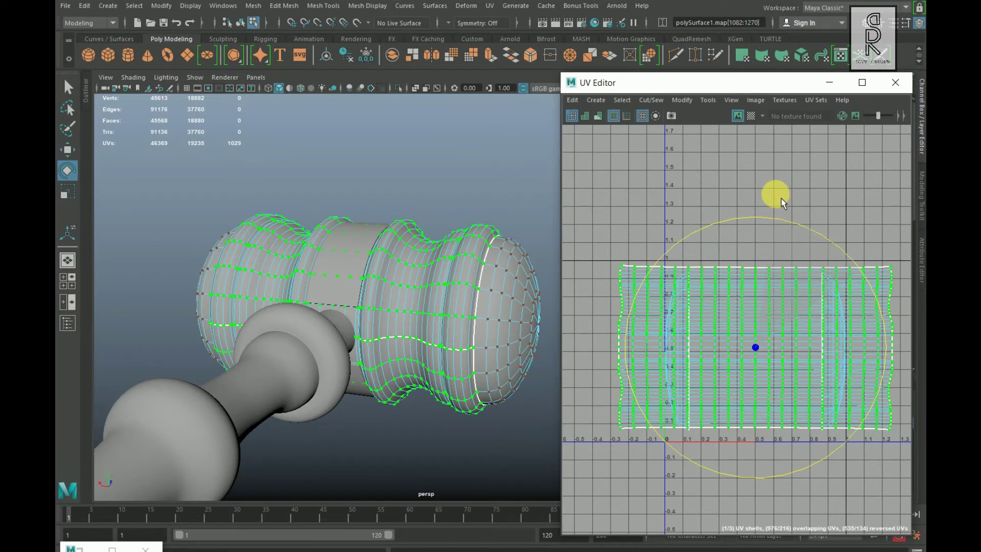
key(w)
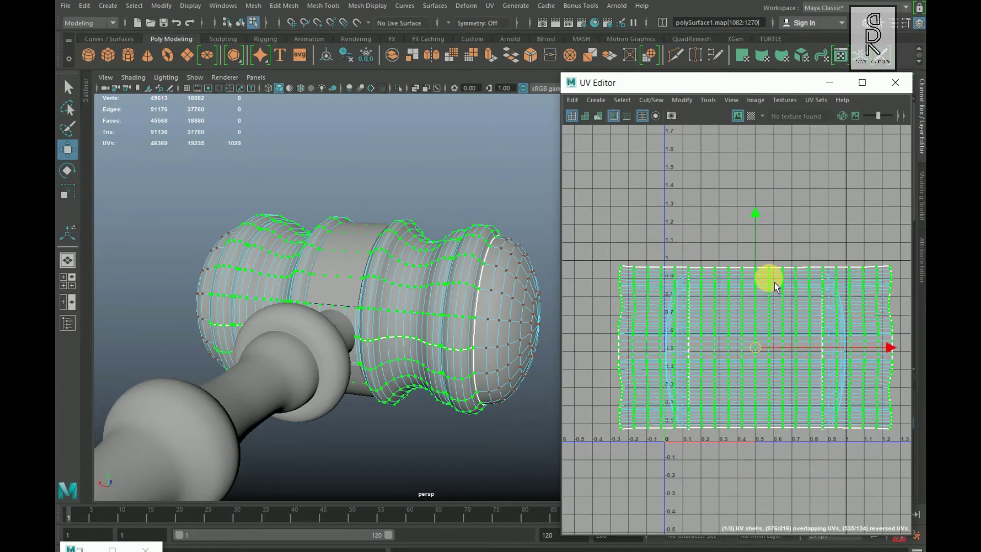
drag(761, 193, 721, 85)
Step: Isolate the gavel head and examine the checker pattern on its side and domed end, and turn the checker map off
alt+drag(356, 339, 386, 329)
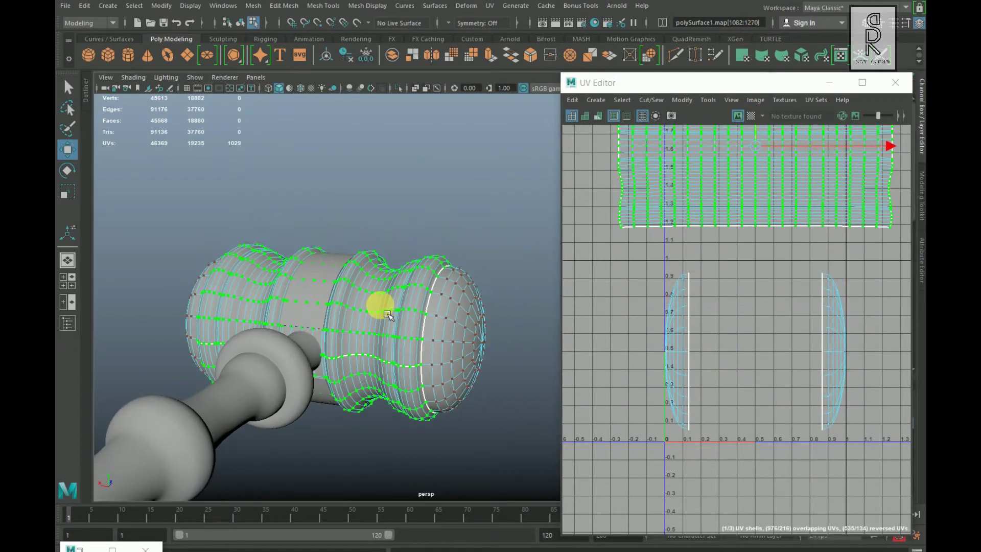
right_drag(379, 252, 459, 225)
alt+drag(471, 383, 456, 347)
click(432, 382)
key(f)
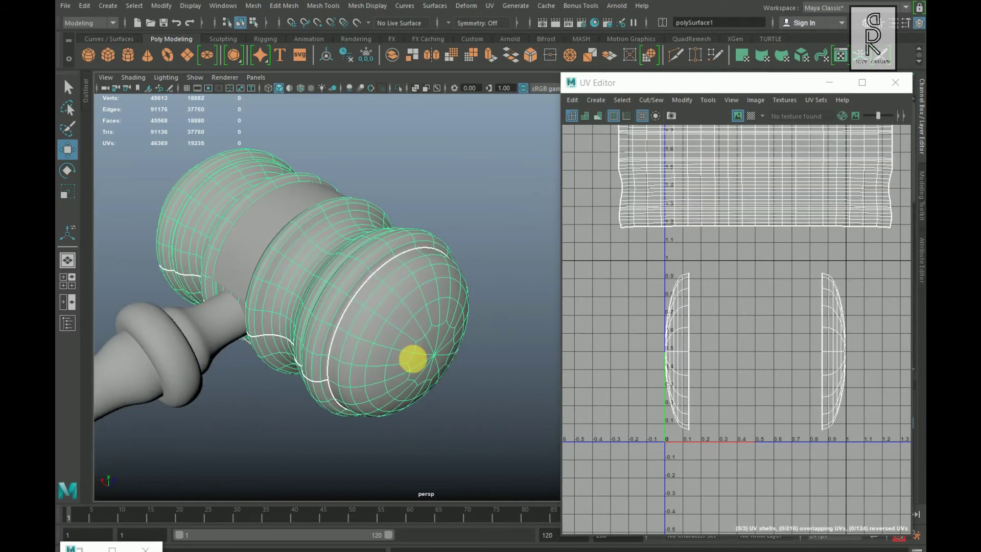
click(751, 116)
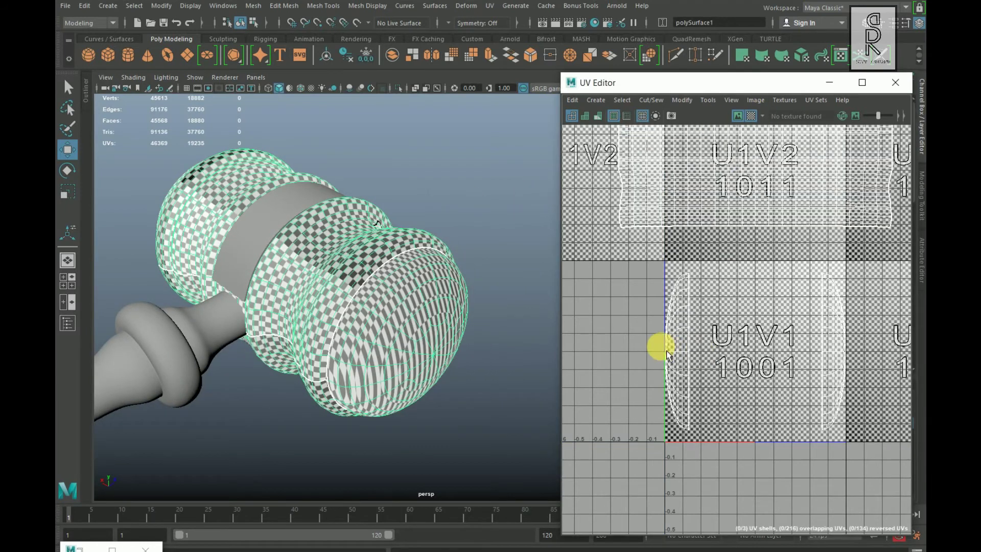
alt+drag(429, 392, 400, 337)
click(403, 87)
alt+drag(415, 186, 374, 391)
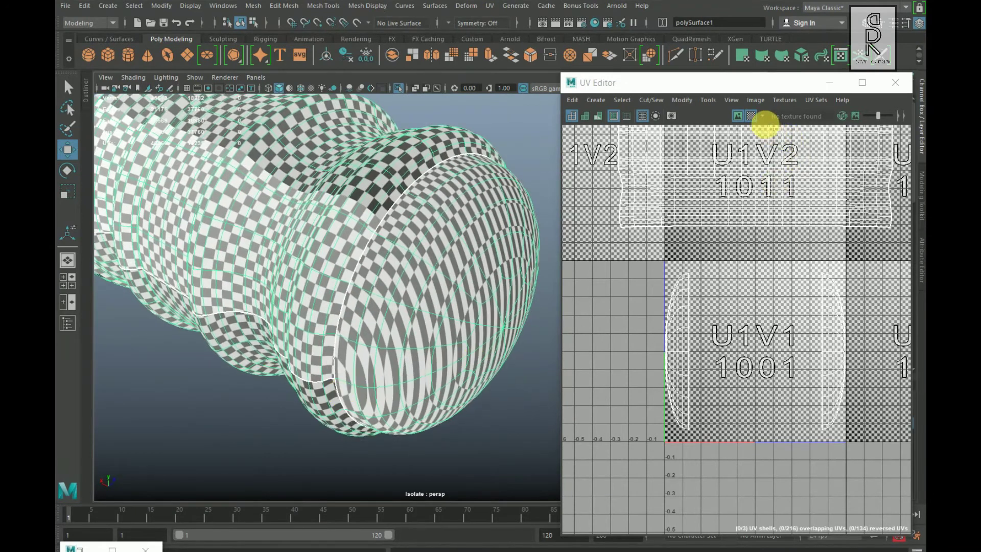
click(756, 118)
Step: Select the faces of both domed end shells and project planar UVs onto them from the X axis
alt+middle_drag(710, 385, 662, 364)
right_drag(789, 342, 802, 369)
drag(637, 281, 838, 430)
alt+right_drag(460, 418, 345, 402)
alt+drag(345, 402, 368, 394)
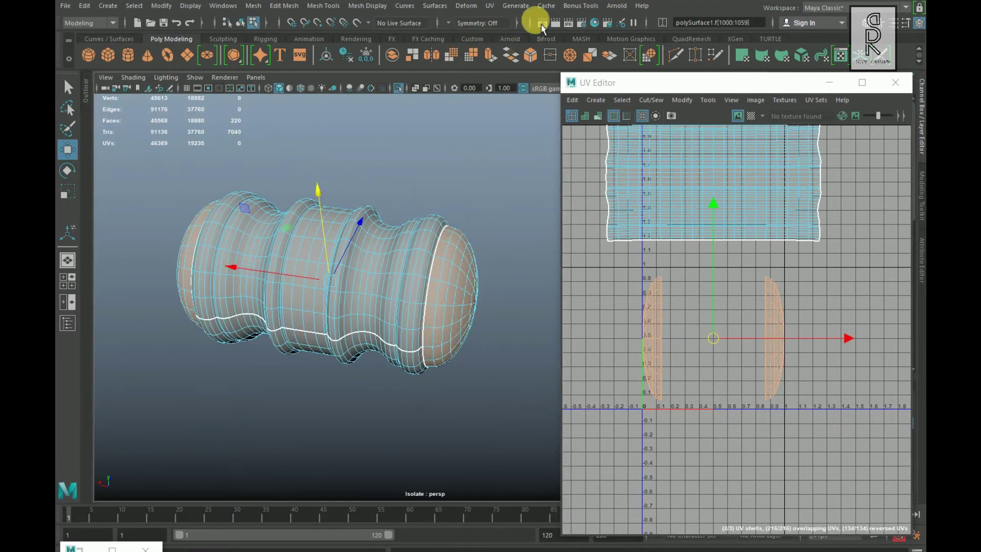
click(489, 6)
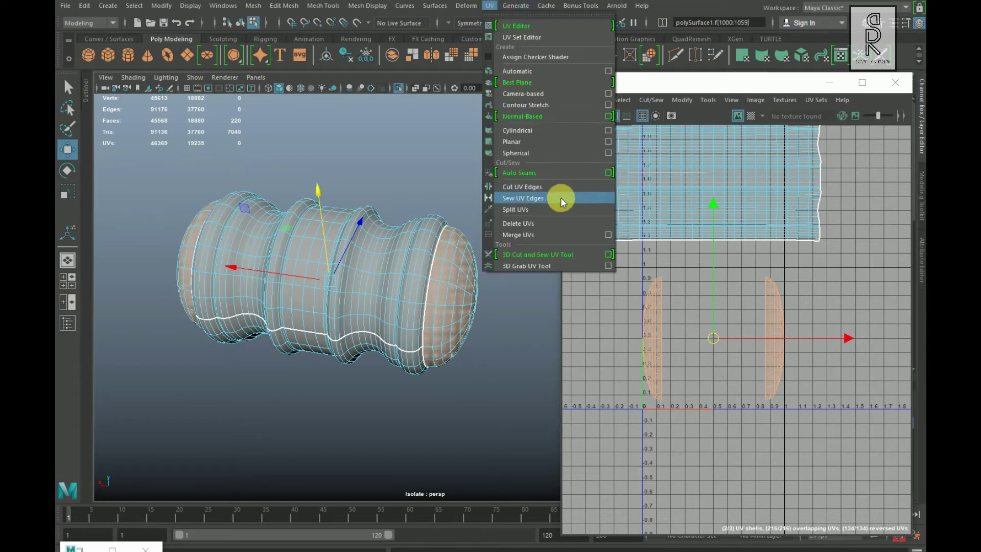
click(607, 141)
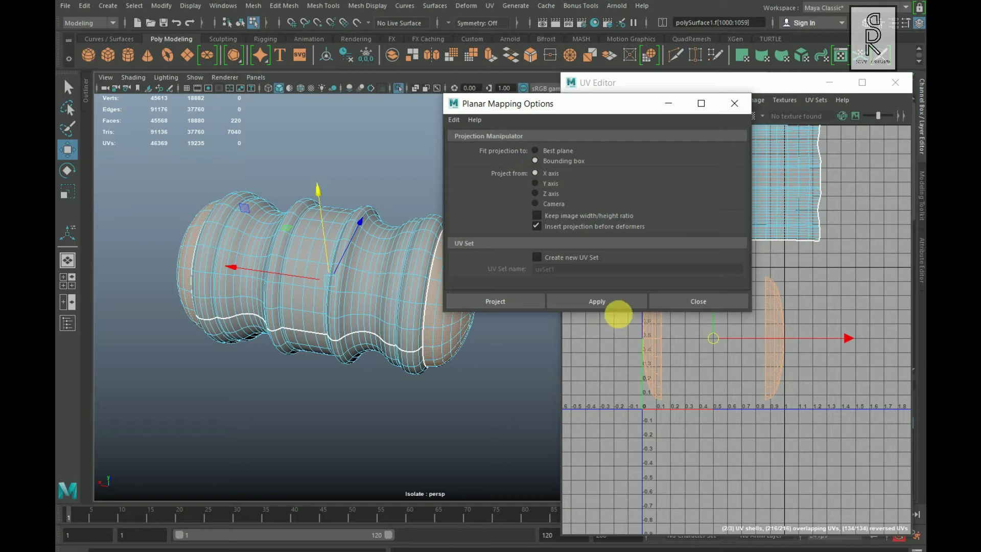
click(608, 303)
click(668, 104)
Step: Unfold both overlapping circular end shells one after the other, moving the first one beside the tile
right_drag(723, 333, 857, 446)
double_click(742, 339)
shift+right_drag(827, 272, 617, 282)
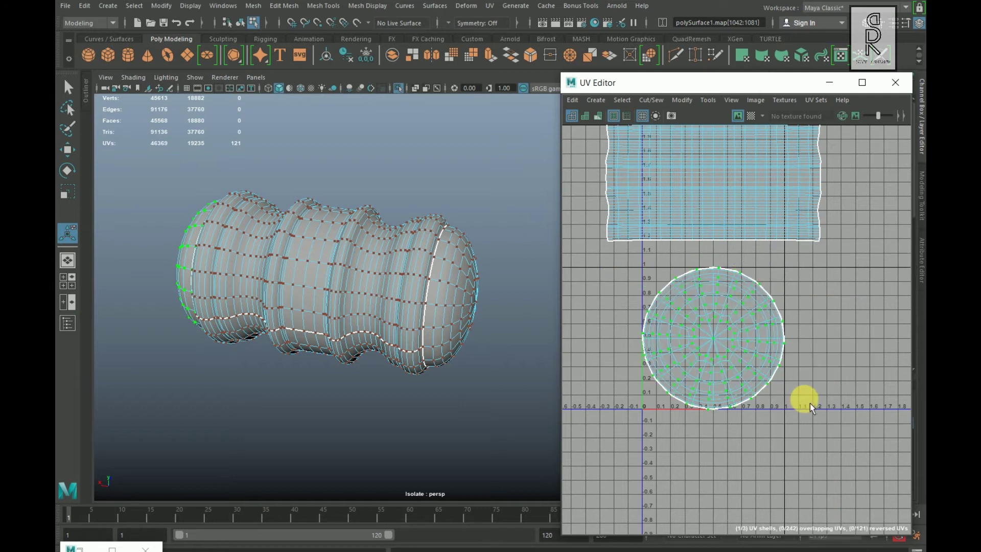
key(w)
drag(875, 344, 980, 344)
double_click(728, 334)
shift+right_drag(798, 301, 608, 278)
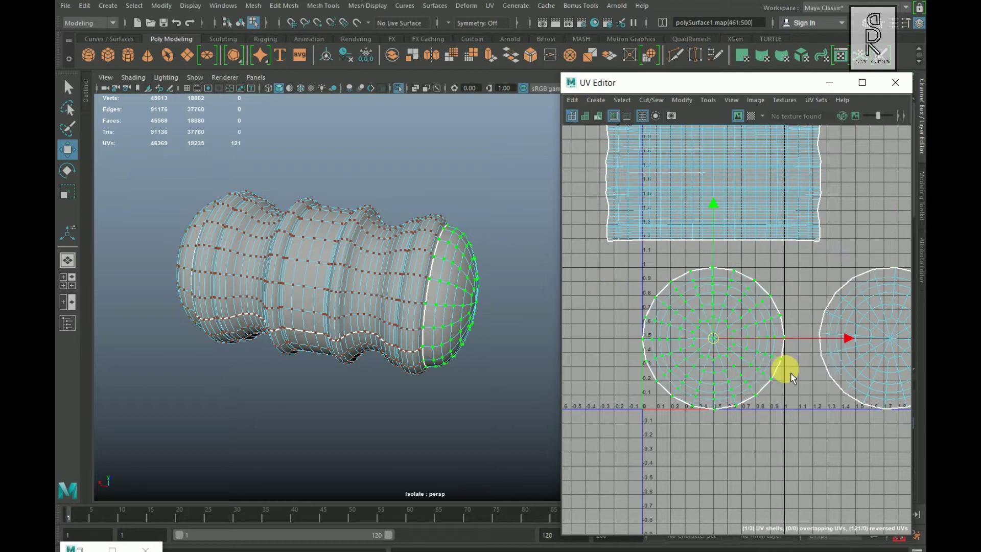
Step: Select all the head's UV shells and lay them out inside the 0 to 1 tile
scroll(799, 395, down, 5)
alt+middle_drag(781, 402, 739, 390)
click(803, 422)
drag(606, 214, 782, 347)
drag(893, 453, 891, 452)
shift+right_drag(834, 197, 680, 277)
click(810, 411)
scroll(726, 382, up, 3)
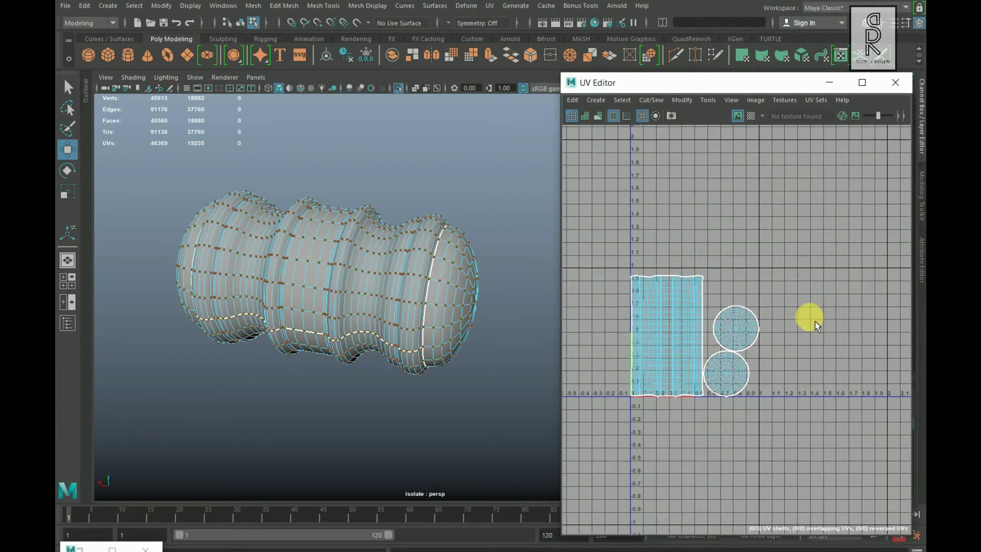
Step: Turn on the checker map and examine its pattern across the head's side and domed end in object mode
click(752, 116)
mouse_move(314, 353)
alt+mouse_down()
mouse_move(404, 376)
mouse_move(428, 370)
mouse_move(352, 361)
mouse_move(392, 281)
alt+mouse_up()
right_drag(397, 220, 512, 181)
click(529, 320)
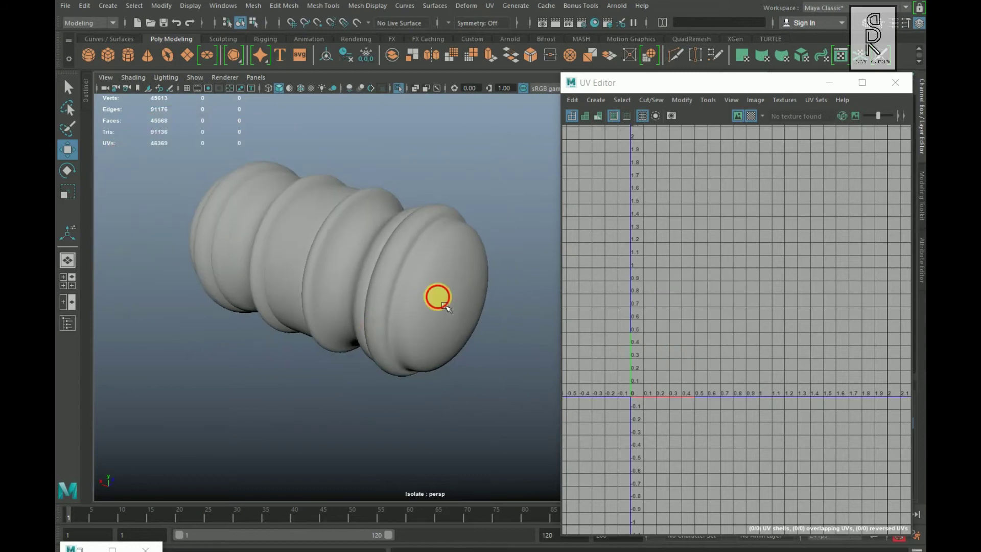
click(357, 364)
mouse_move(357, 364)
alt+mouse_down()
mouse_move(410, 317)
mouse_move(463, 313)
mouse_move(432, 327)
mouse_move(457, 330)
mouse_move(288, 365)
mouse_move(261, 341)
mouse_move(384, 329)
mouse_move(528, 277)
alt+mouse_up()
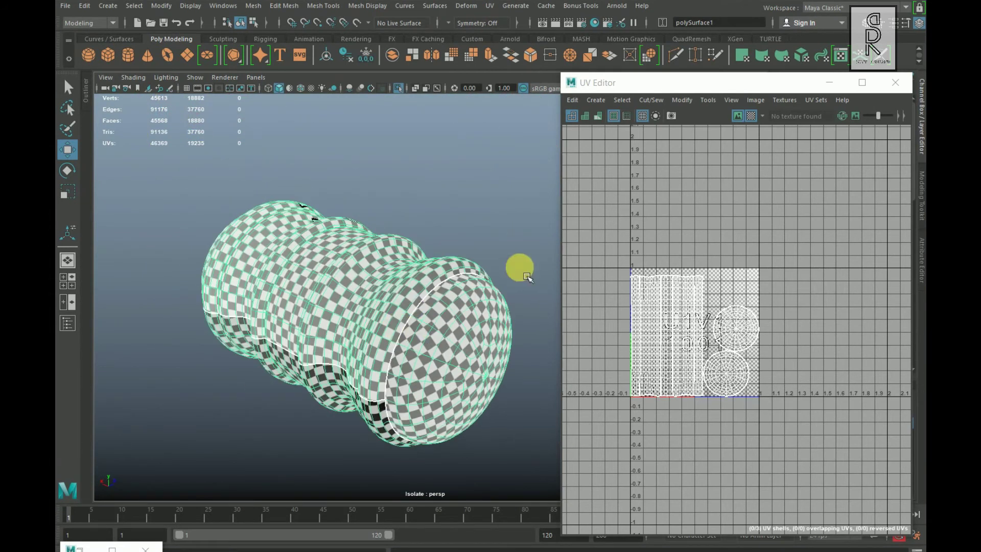
Step: Show the whole gavel again, select the separate band around the head's middle, and bring the UV Editor back up for it
click(832, 86)
click(402, 88)
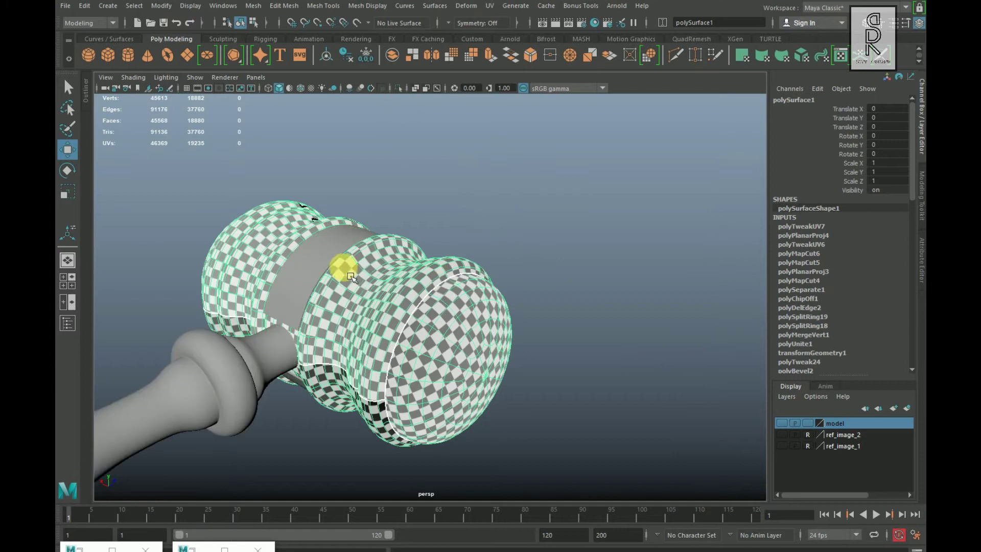
click(331, 259)
click(199, 541)
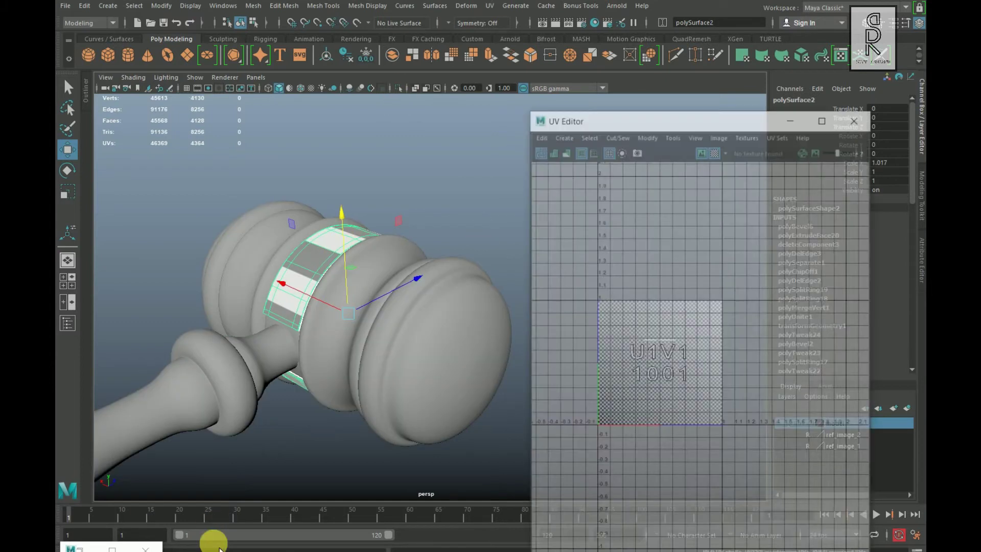
scroll(692, 350, up, 5)
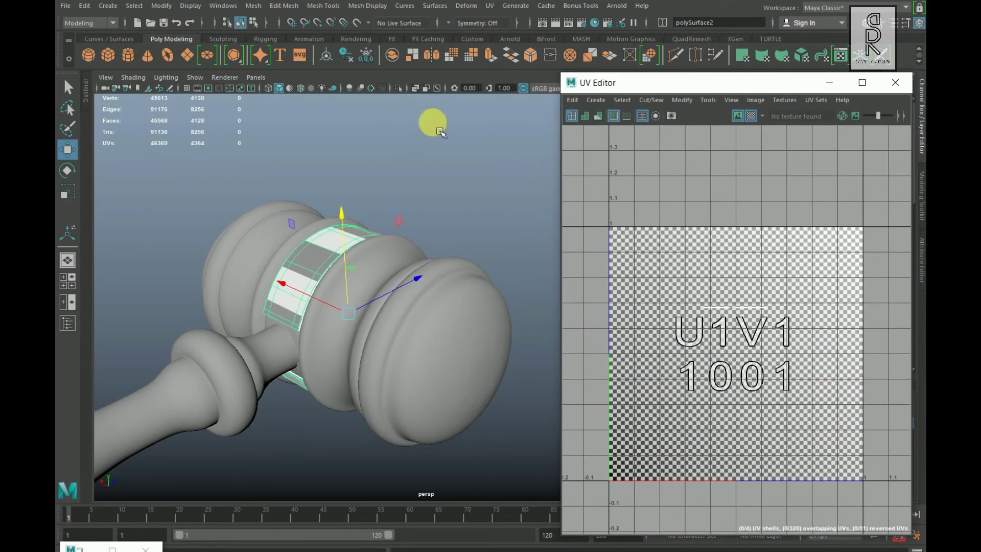
Step: Isolate the head's middle band and apply a planar UV projection to it from the Z axis
click(399, 89)
alt+drag(376, 258, 358, 290)
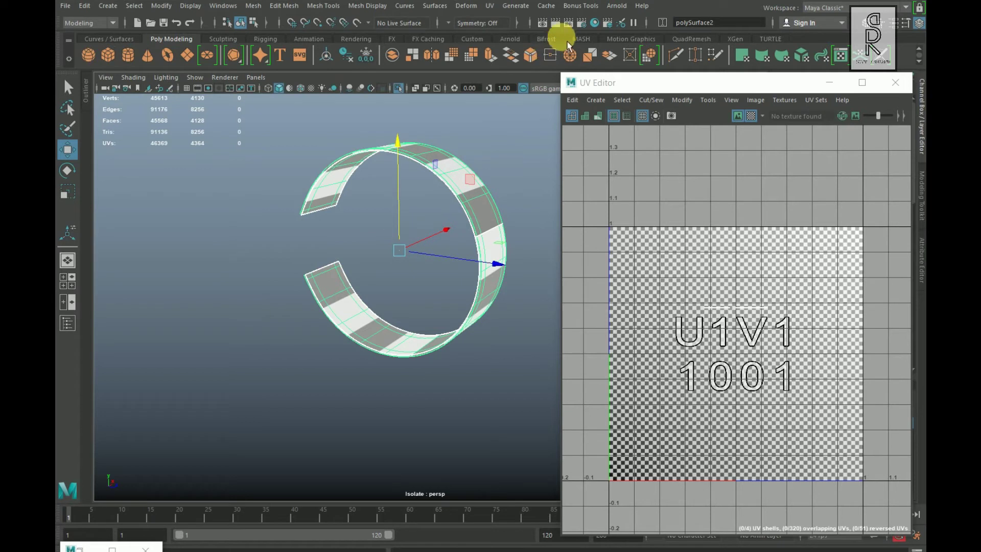
click(492, 7)
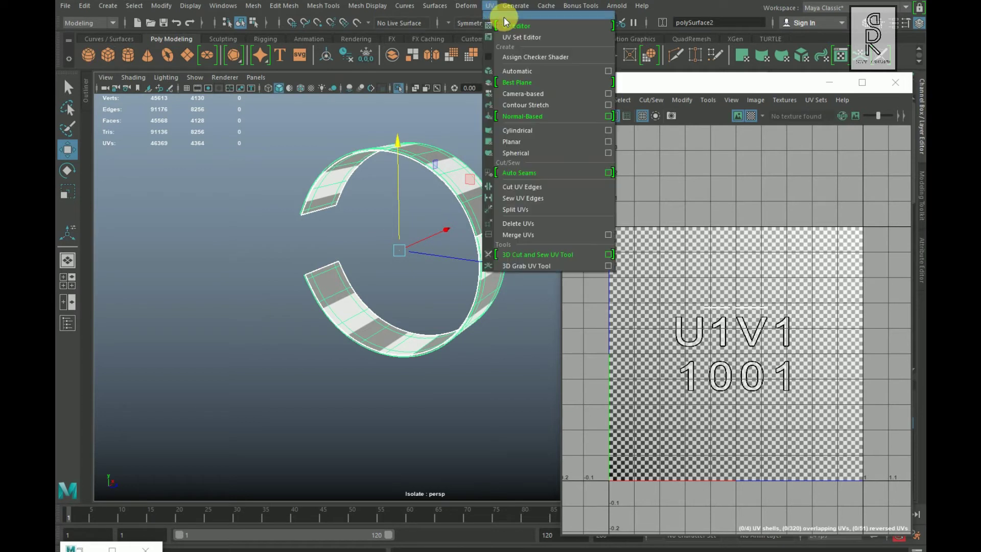
click(608, 142)
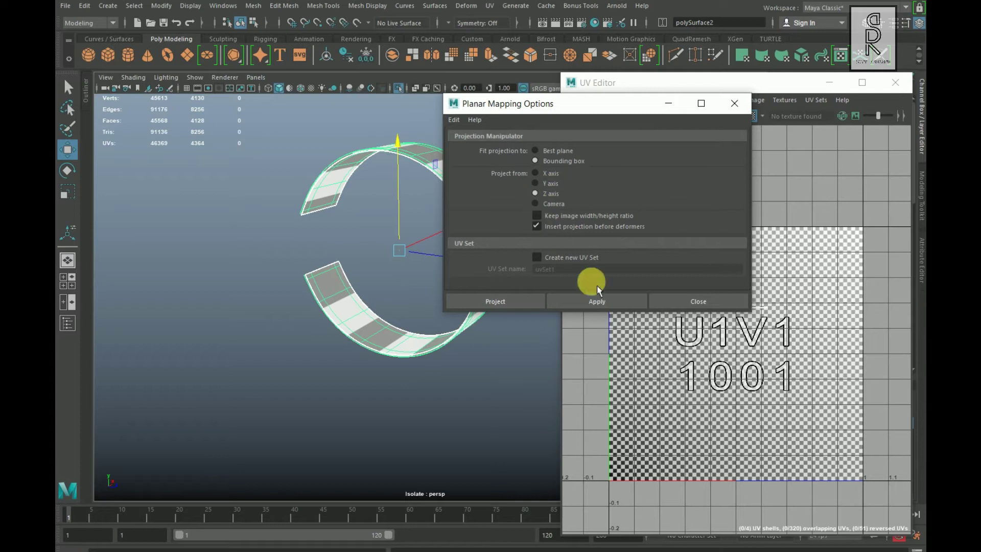
click(615, 303)
click(668, 103)
scroll(773, 387, down, 3)
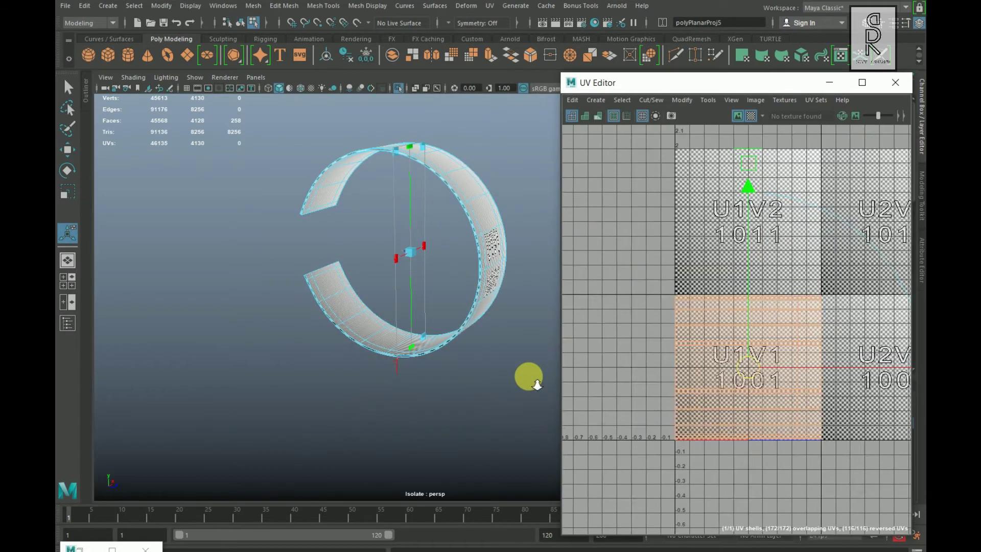
Step: Hide the checker map and select the band's edge loop along one rim plus the edges across its upper open end
alt+drag(422, 346, 465, 350)
right_drag(718, 279, 718, 250)
click(384, 279)
click(751, 116)
alt+right_drag(280, 279, 321, 273)
scroll(322, 274, up, 10)
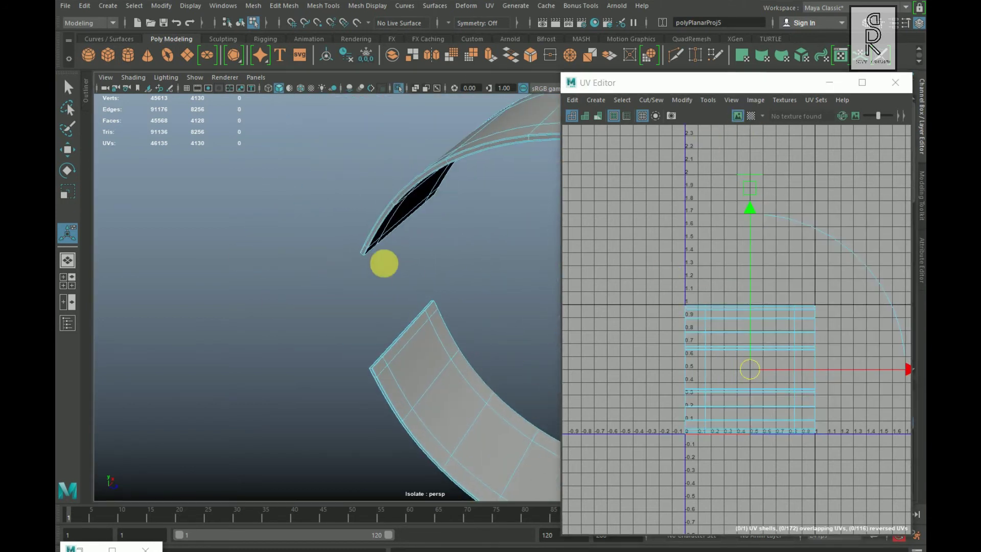
scroll(385, 346, up, 5)
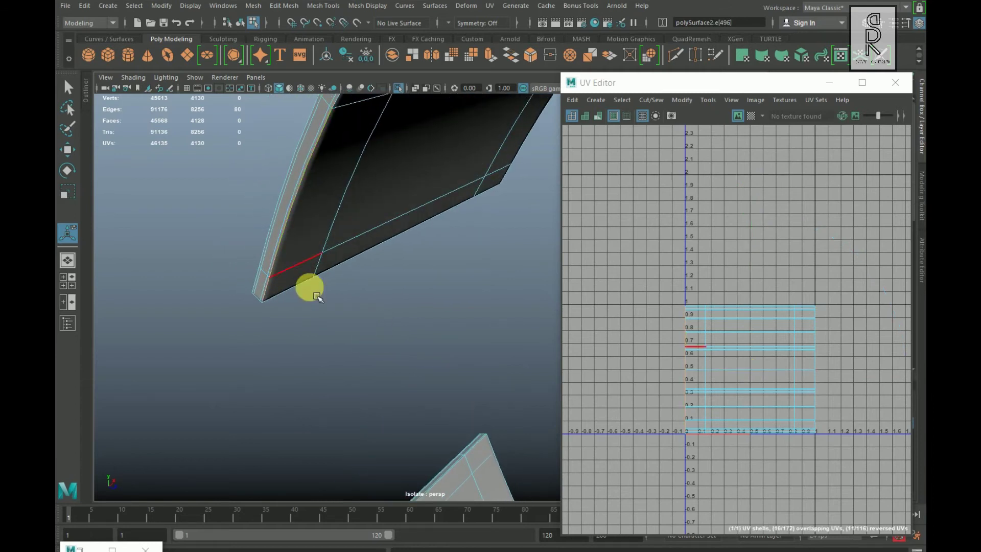
double_click(302, 299)
shift+double_click(302, 299)
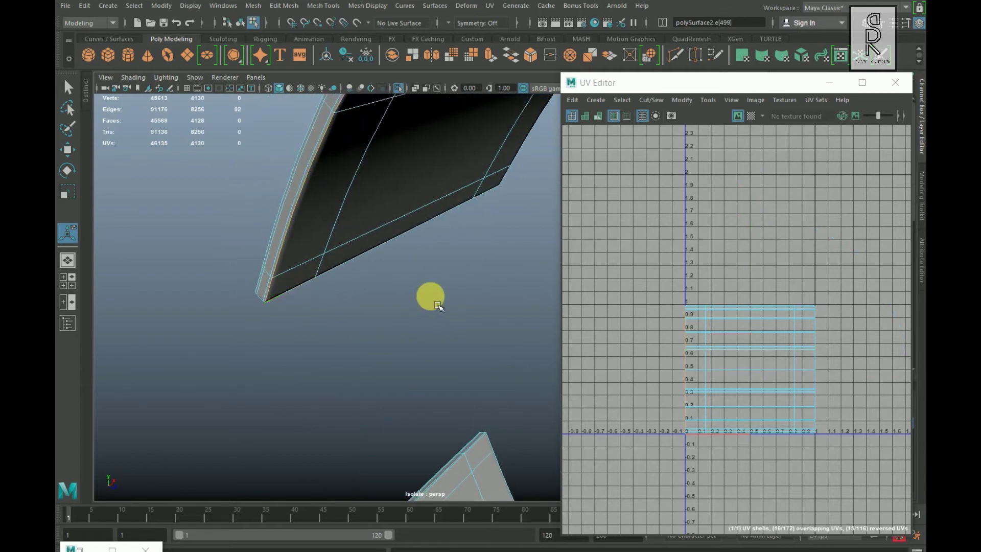
Step: Add the edges across the band's lower open end to the selection and cut the UVs along all selected edges
alt+right_drag(435, 305, 282, 305)
alt+right_drag(486, 306, 419, 306)
alt+middle_drag(416, 304, 375, 145)
alt+drag(374, 145, 445, 199)
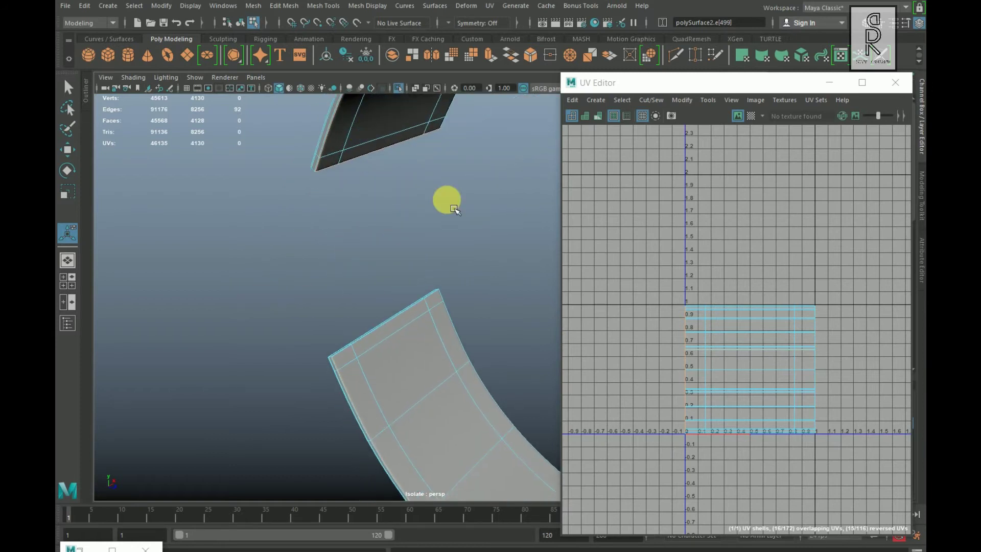
alt+drag(391, 338, 458, 314)
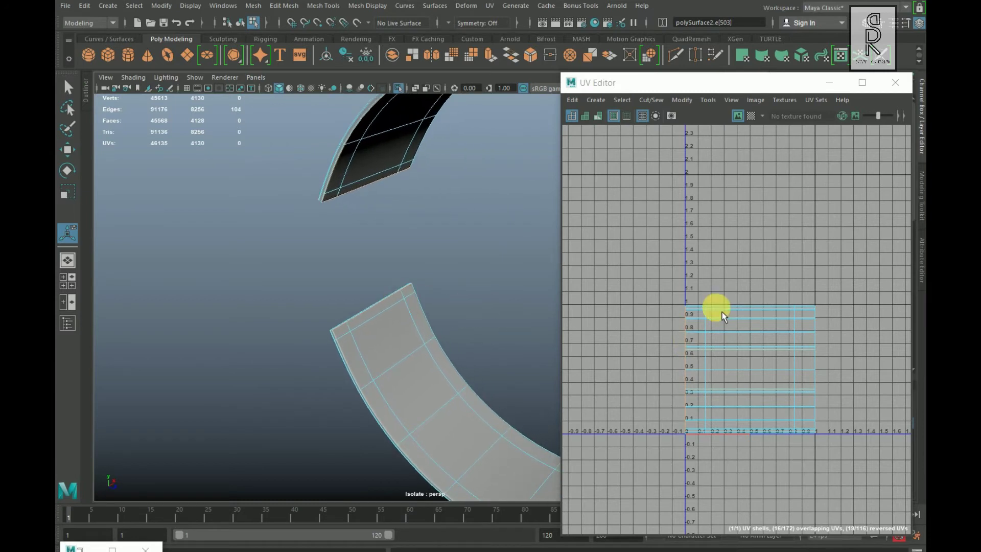
shift+right_drag(771, 250, 700, 284)
Step: Unfold all the band's UVs and rotate the resulting strip until it lies horizontally
right_drag(756, 368, 814, 350)
shift+right_drag(857, 295, 785, 276)
shift+right_drag(640, 274, 640, 274)
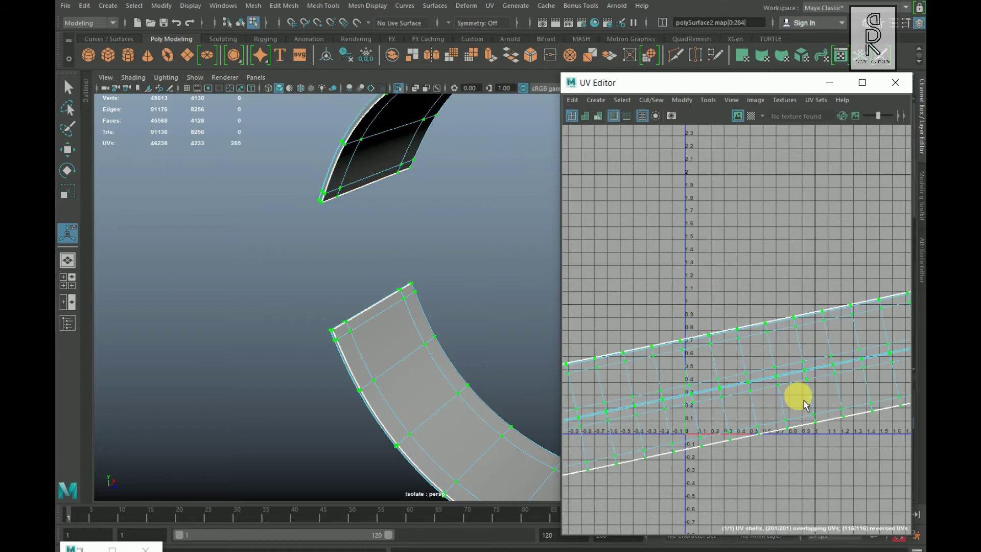
scroll(811, 403, down, 5)
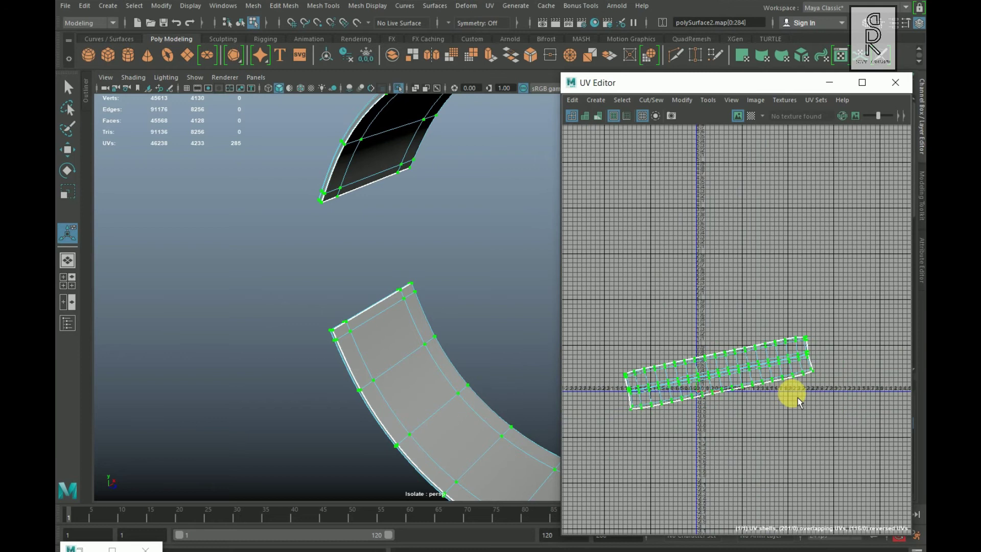
key(e)
drag(848, 339, 853, 363)
scroll(741, 388, up, 4)
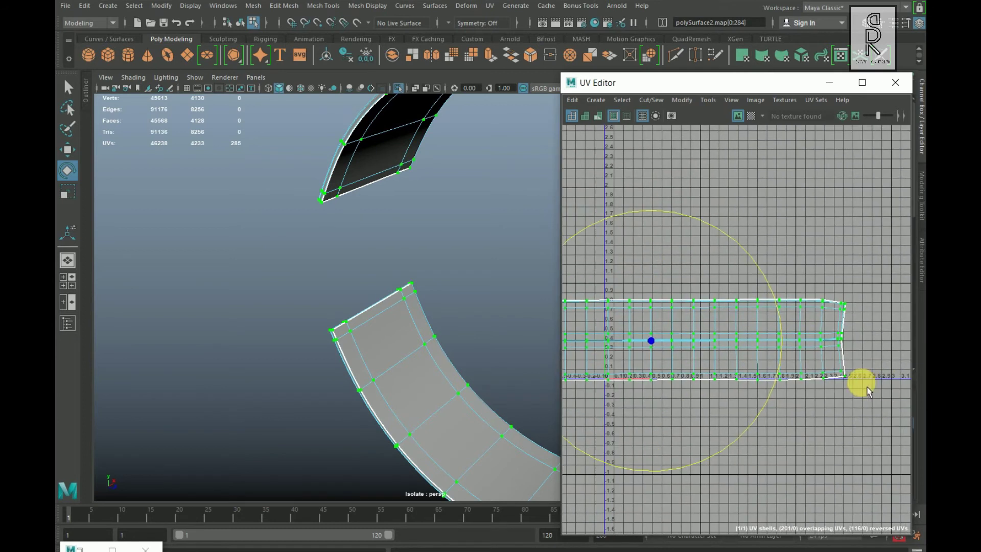
Step: Straighten the band's UV shell and lay it out inside the 0 to 1 tile
scroll(858, 390, down, 2)
shift+right_drag(795, 262, 829, 205)
scroll(838, 445, down, 2)
shift+right_drag(833, 271, 688, 357)
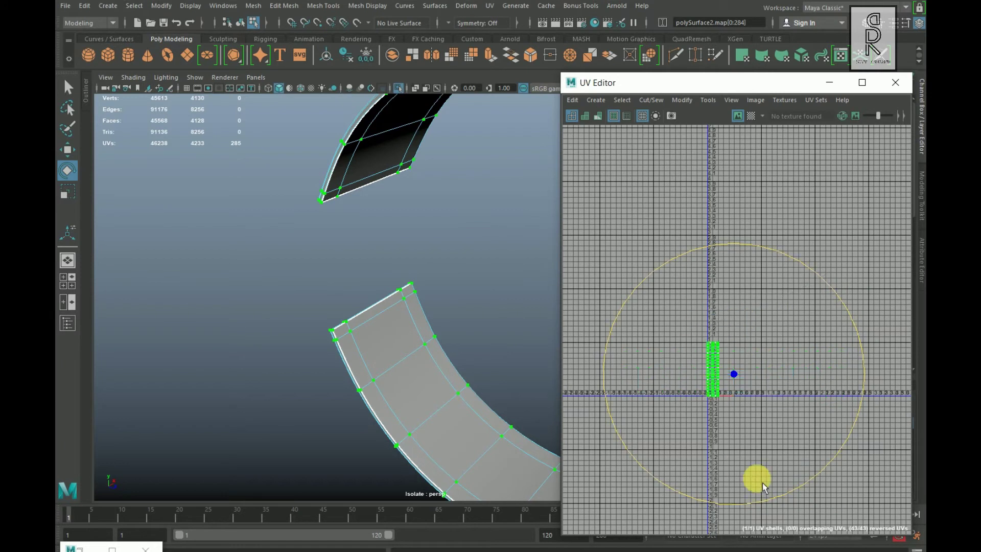
click(726, 427)
scroll(725, 427, up, 2)
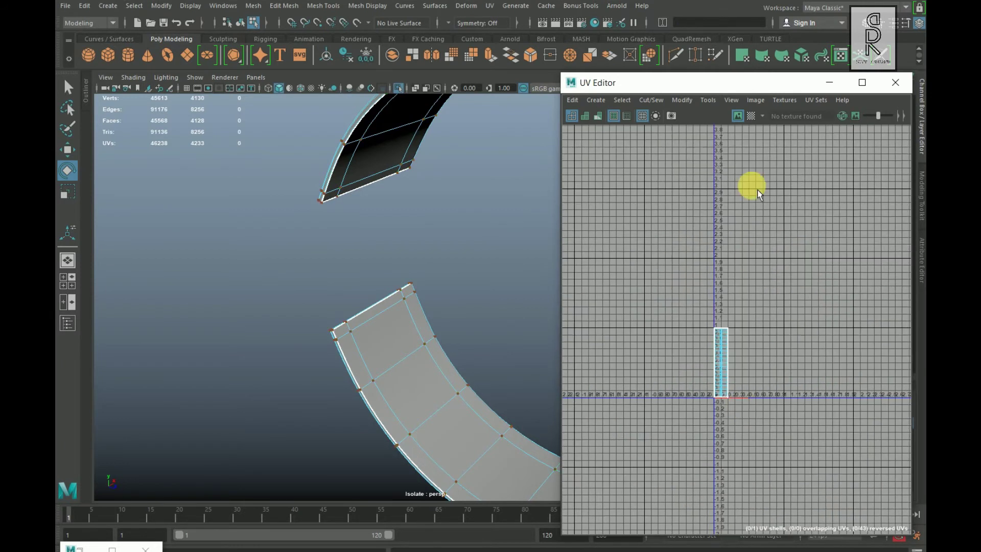
Step: Examine the checker pattern on the band's outer surface in object mode, and turn the checker map off again
click(751, 117)
alt+drag(460, 377, 460, 264)
right_drag(456, 229, 530, 168)
click(530, 166)
click(454, 284)
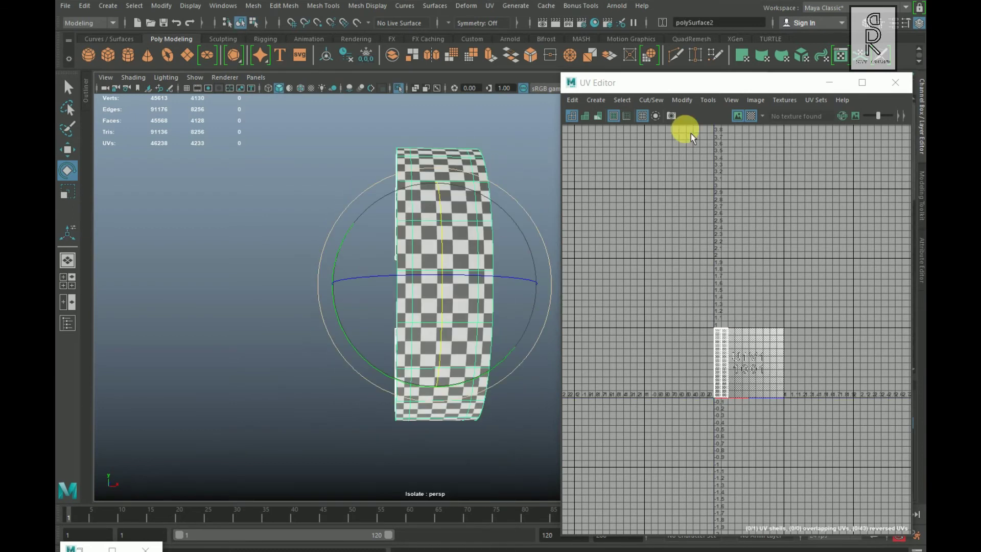
click(752, 116)
alt+drag(443, 318, 407, 306)
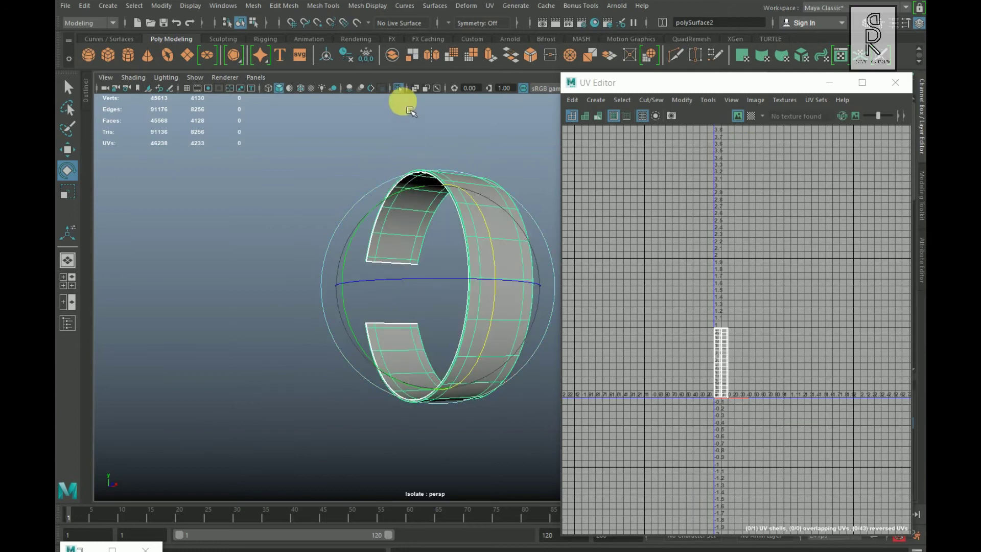
Step: Show the whole gavel again, select its handle and isolate it
click(398, 88)
alt+drag(416, 191, 147, 248)
click(66, 88)
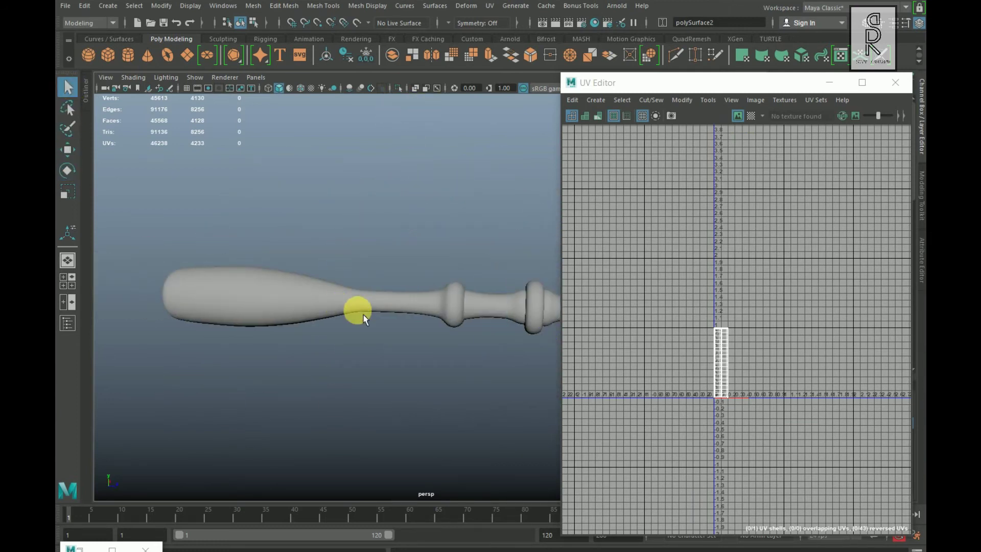
click(357, 309)
alt+drag(316, 360, 414, 347)
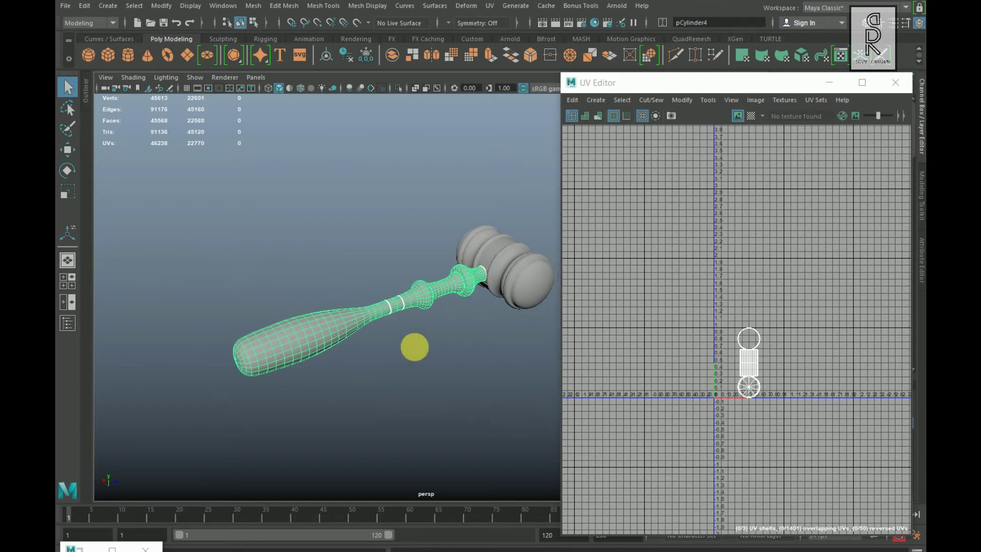
click(400, 90)
alt+drag(530, 329, 536, 268)
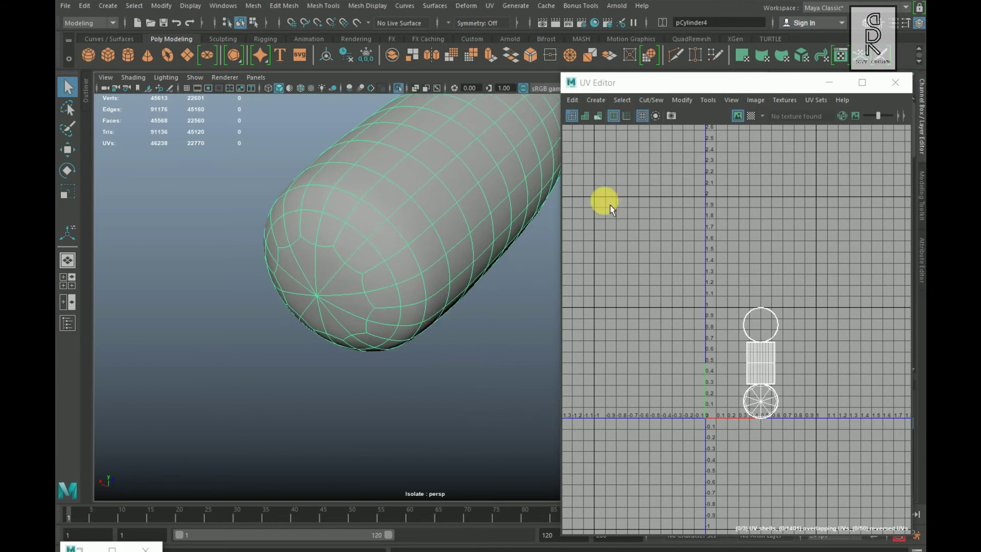
Step: Apply a planar UV projection to the handle from the Y axis and put the projection options away
click(491, 6)
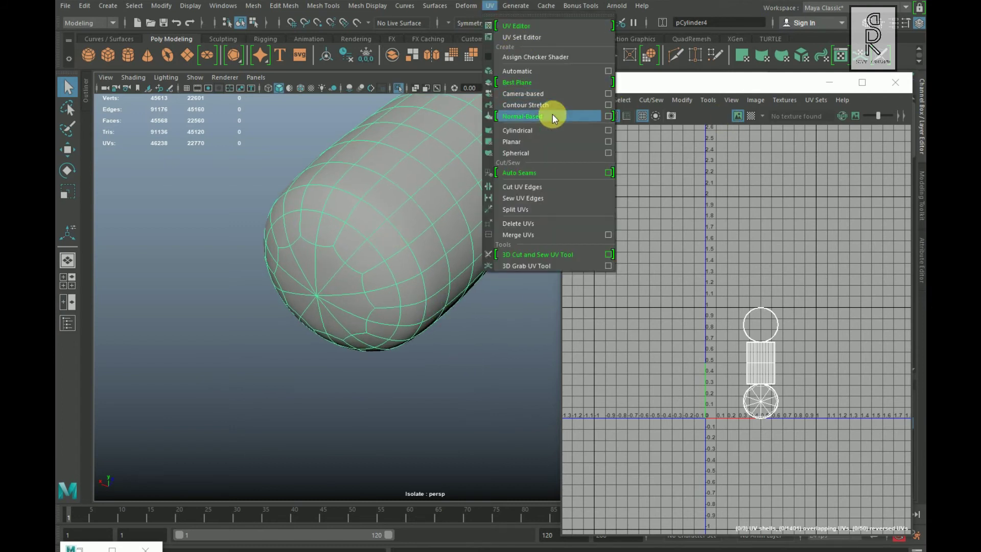
click(609, 142)
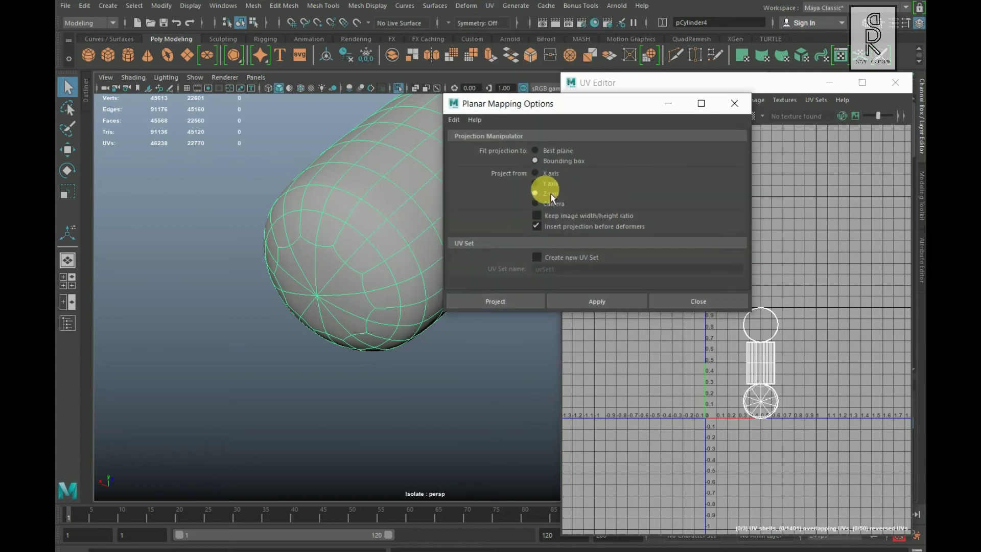
click(612, 303)
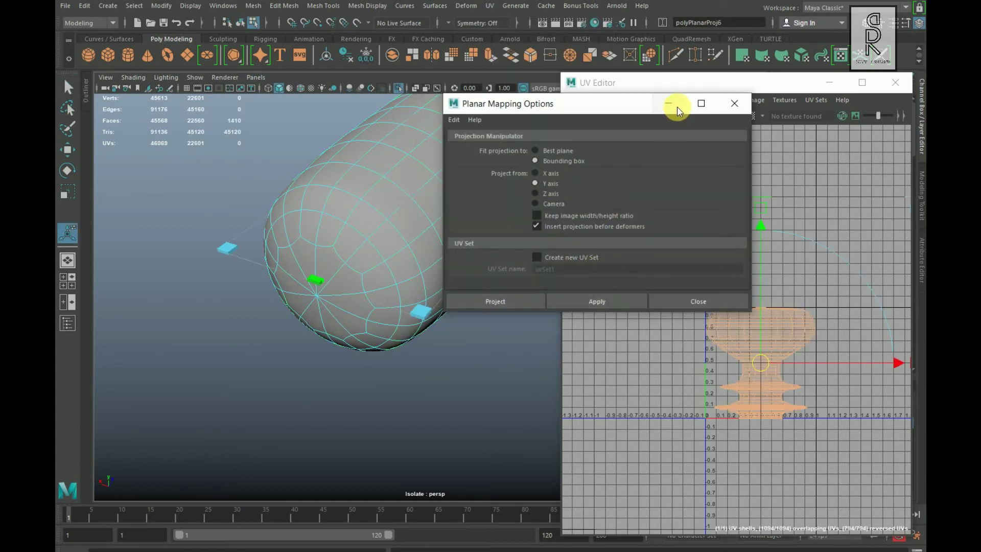
click(669, 104)
Step: Select the edge loop running from the centre of the handle's rounded end along its underside, and cut the UVs there
alt+right_drag(171, 352, 148, 355)
alt+drag(414, 319, 370, 322)
alt+right_drag(369, 322, 444, 388)
right_drag(365, 247, 364, 182)
alt+drag(309, 308, 425, 281)
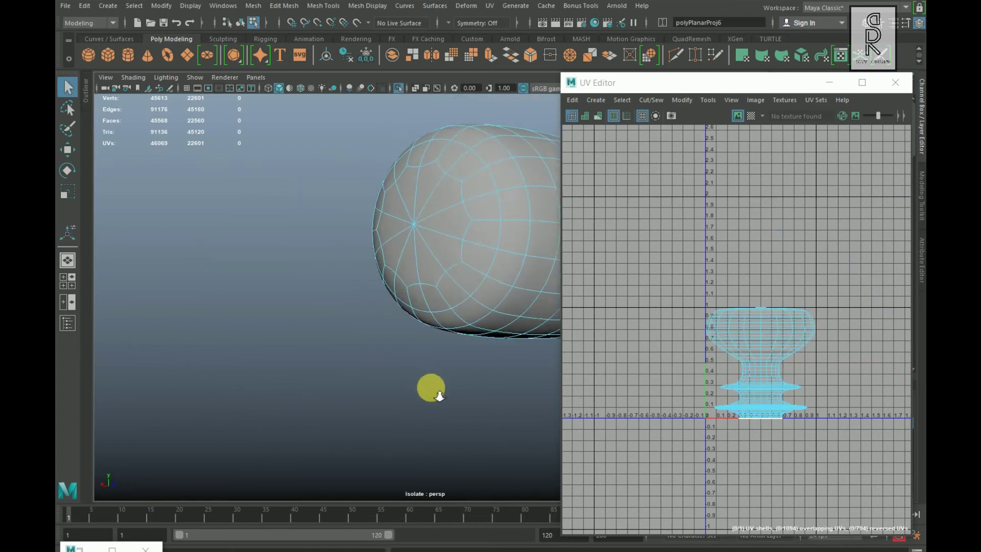
alt+drag(464, 330, 433, 343)
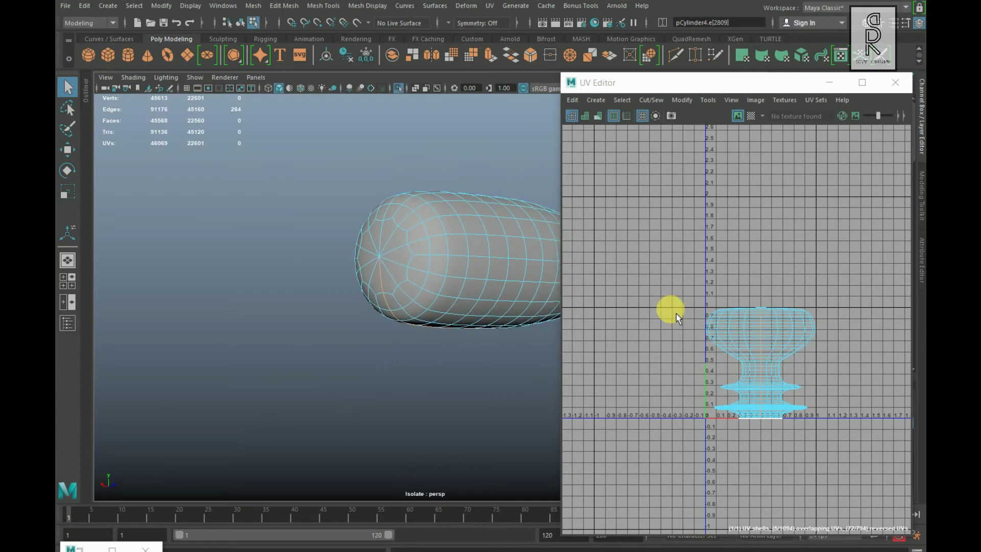
shift+right_drag(783, 221, 686, 269)
Step: Unfold all the handle's UVs and rotate the shell upright with its wide end at the bottom
right_click(760, 346)
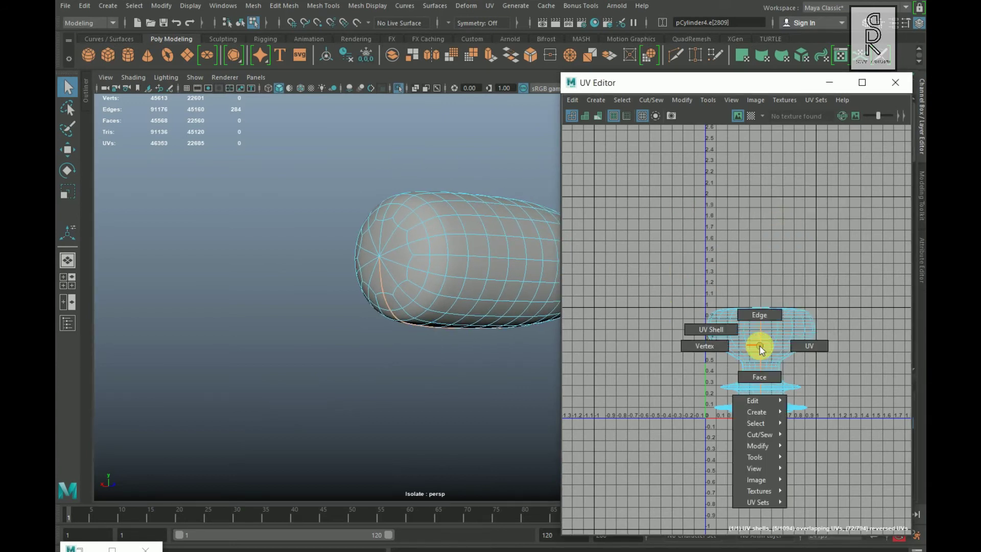
click(773, 323)
shift+right_drag(866, 250, 731, 250)
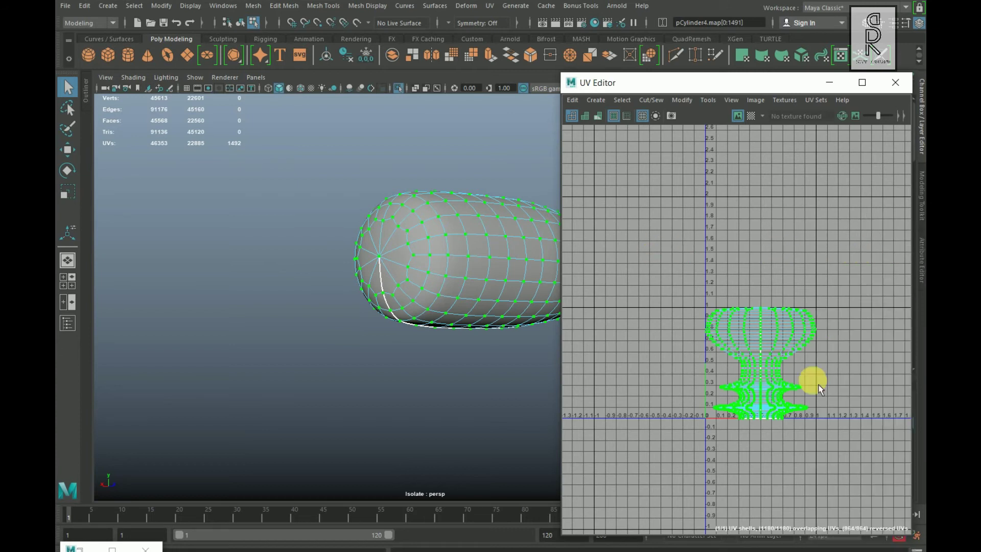
alt+middle_drag(855, 349, 809, 330)
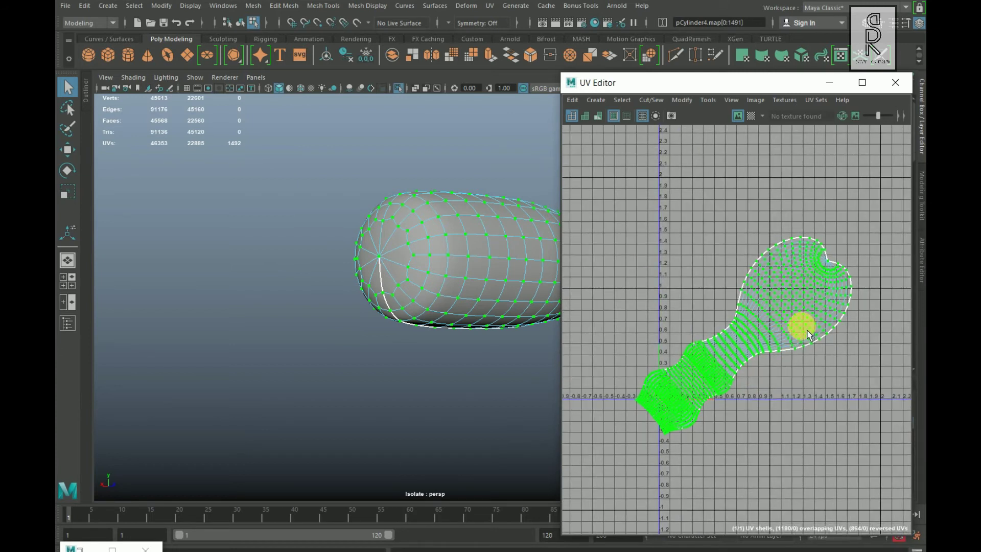
key(e)
drag(849, 259, 748, 463)
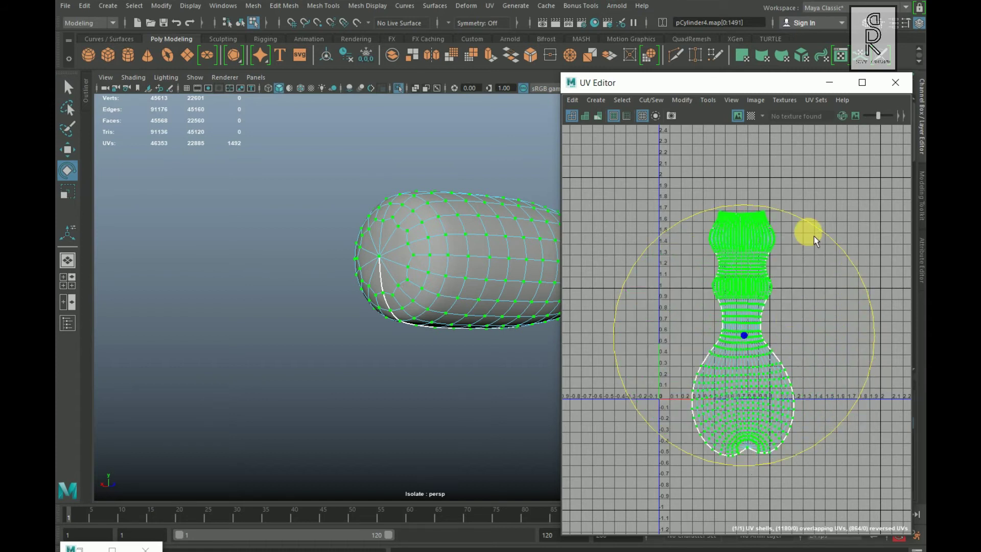
Step: Lay out the handle's UV shell inside the 0 to 1 tile and deselect it
shift+right_drag(809, 232, 674, 302)
shift+right_drag(618, 327, 619, 327)
click(854, 456)
scroll(725, 335, up, 5)
scroll(747, 326, up, 5)
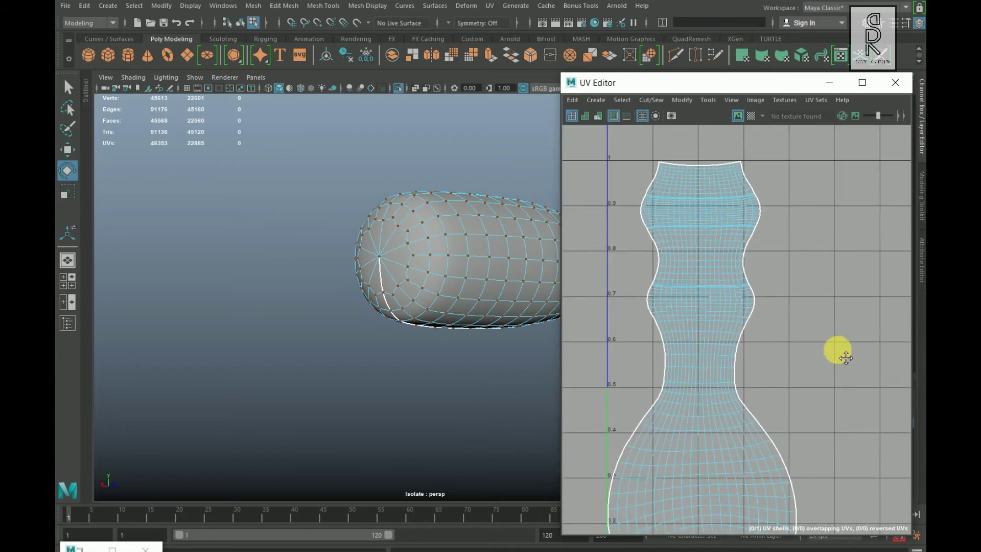
scroll(668, 285, up, 3)
scroll(720, 306, down, 3)
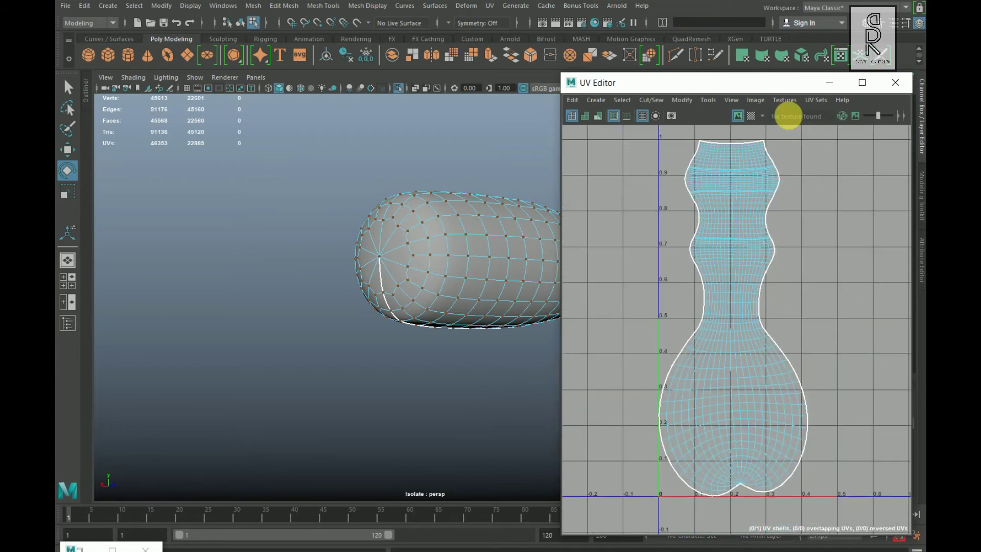
Step: Turn on the checker map, return to object mode and show the whole gavel to examine the handle's pattern
click(751, 116)
alt+drag(450, 312, 429, 373)
right_drag(428, 287, 419, 151)
click(400, 89)
scroll(479, 322, down, 6)
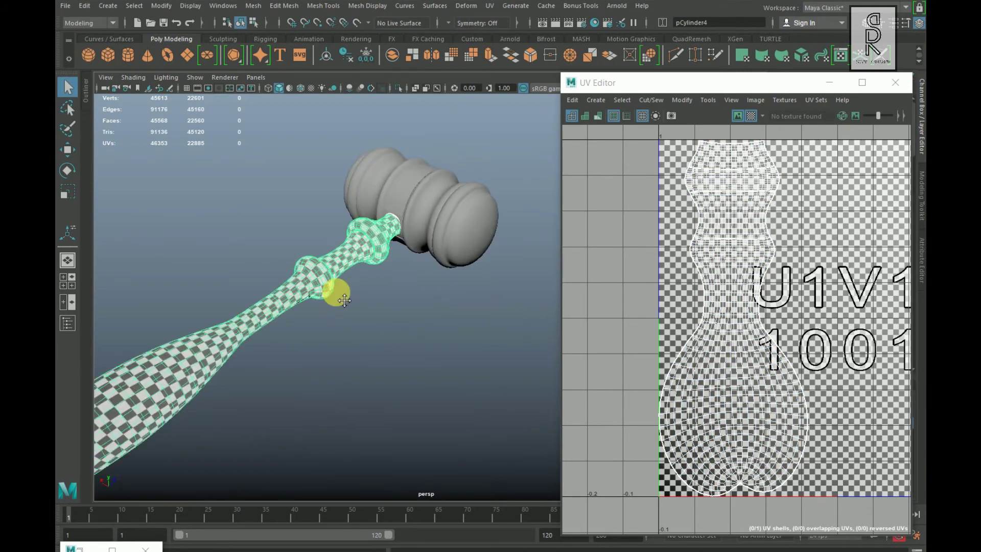
alt+drag(483, 343, 475, 340)
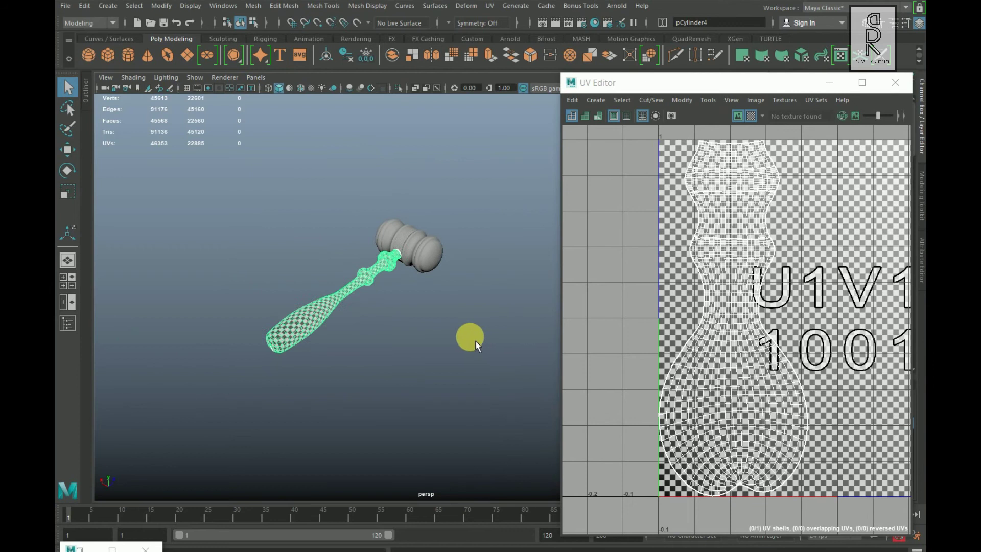
Step: Put the UV Editor away and turn on the model layer's visibility to show the base beside the gavel
click(824, 88)
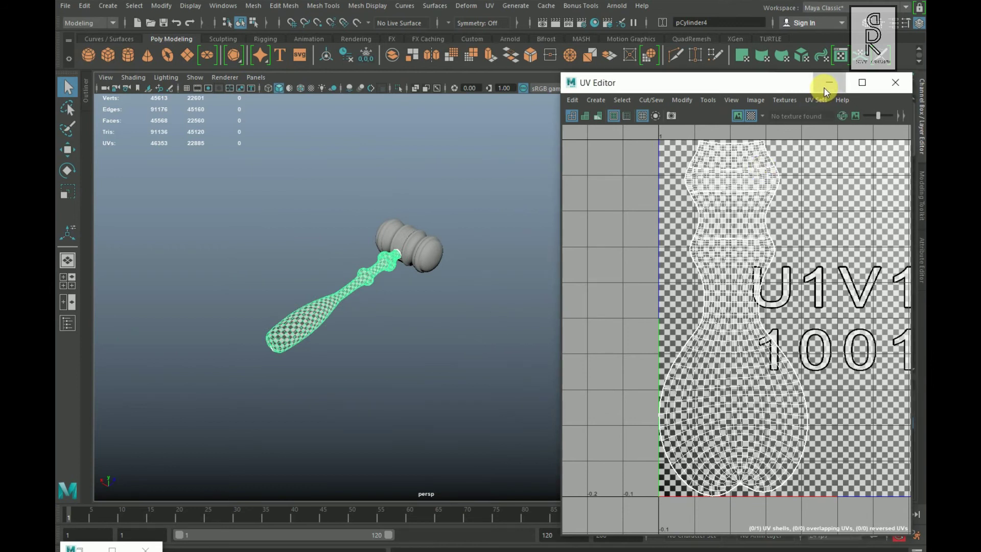
click(782, 423)
alt+drag(645, 378, 627, 405)
scroll(619, 426, up, 5)
Step: Select the gavel's parts together with the base and assign them a new Maya material
click(302, 213)
drag(267, 189, 589, 400)
mouse_move(488, 391)
alt+mouse_down()
mouse_move(608, 422)
mouse_move(508, 407)
alt+mouse_up()
right_drag(529, 243, 526, 520)
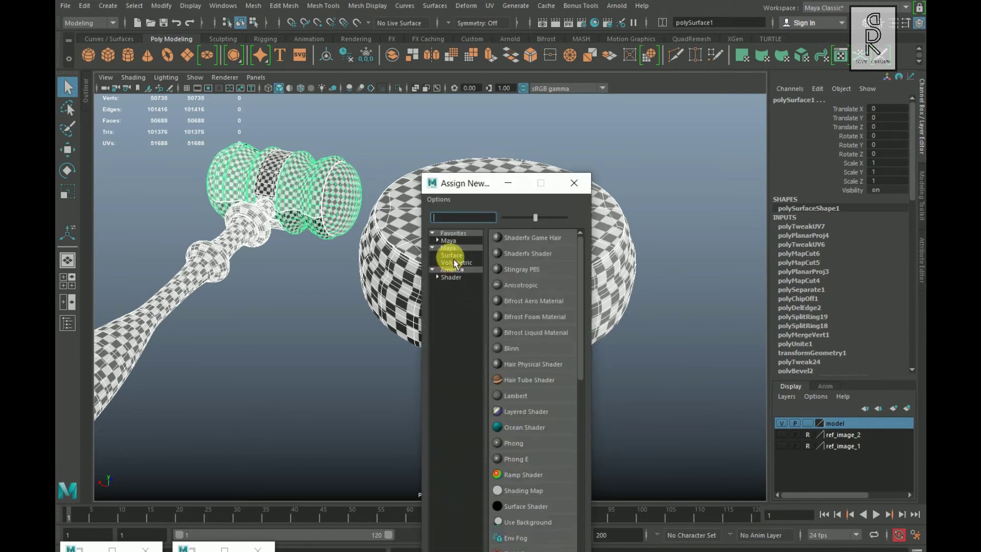
click(452, 243)
click(515, 253)
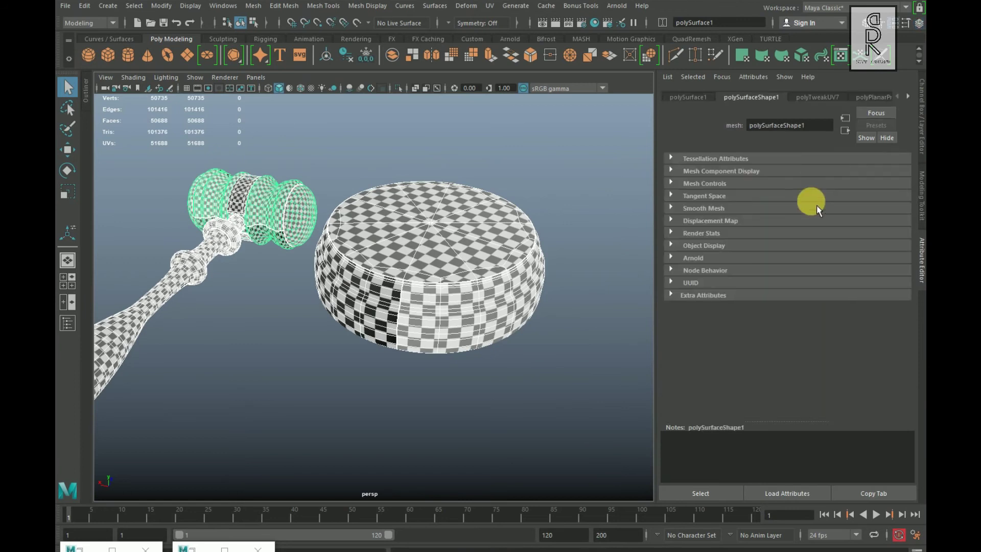
Step: Delete all construction history in the scene
click(86, 7)
mouse_move(128, 149)
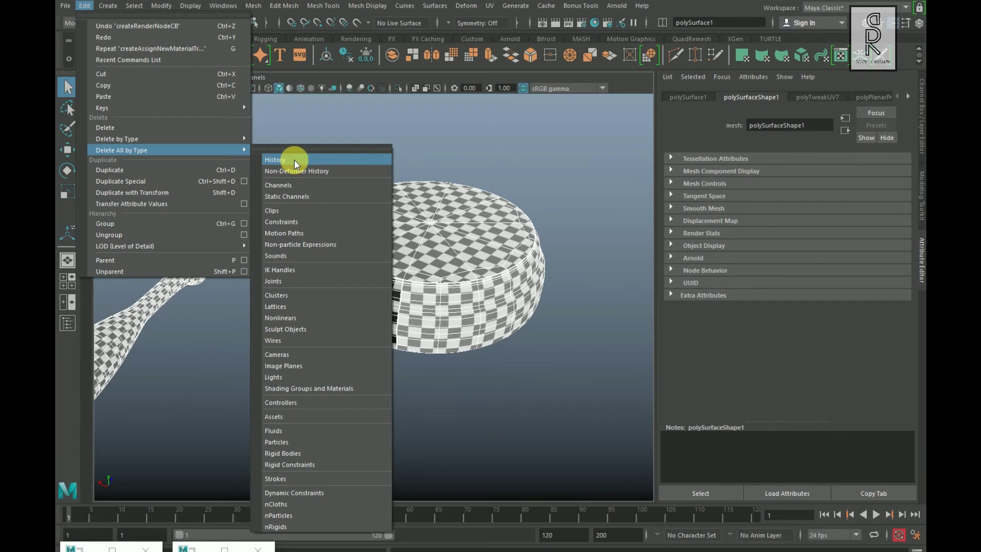
click(295, 163)
Step: Connect a file texture to the new material's color and load OIP.jpg from the 3D Model 2020 folder
click(812, 99)
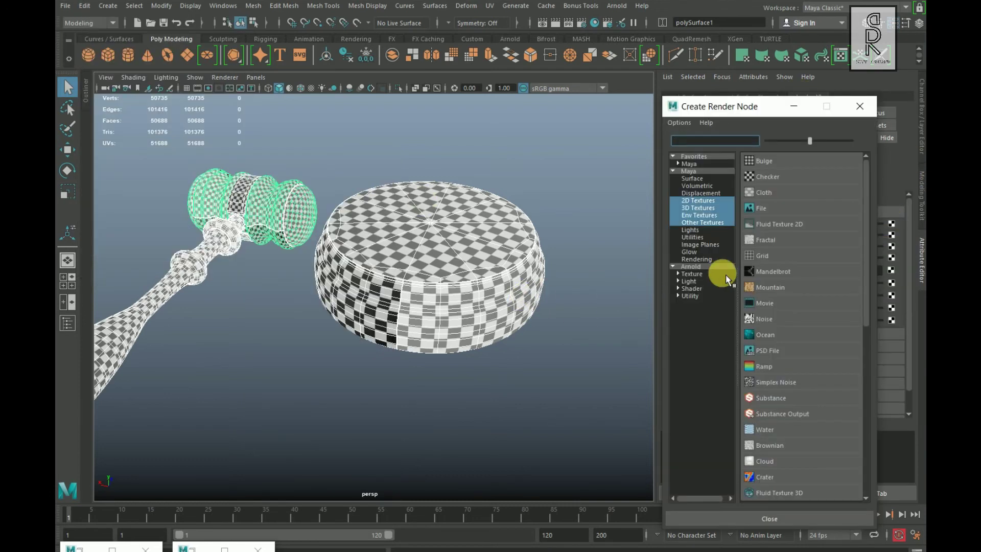
click(772, 213)
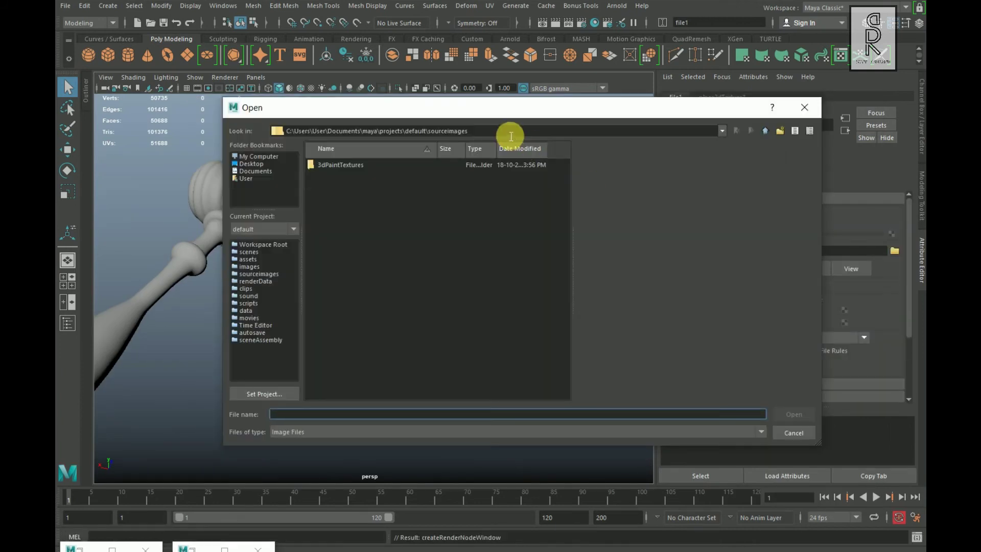
click(510, 133)
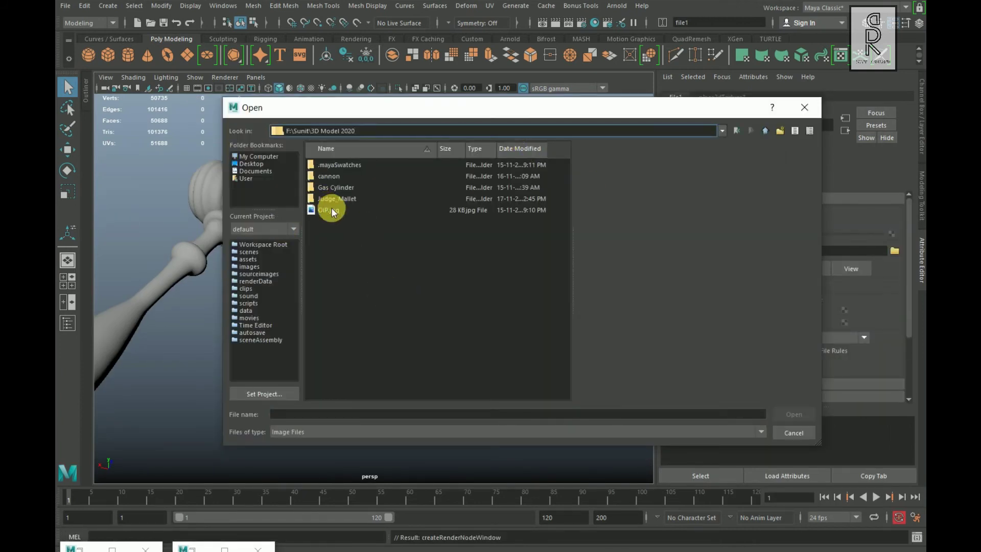
click(331, 210)
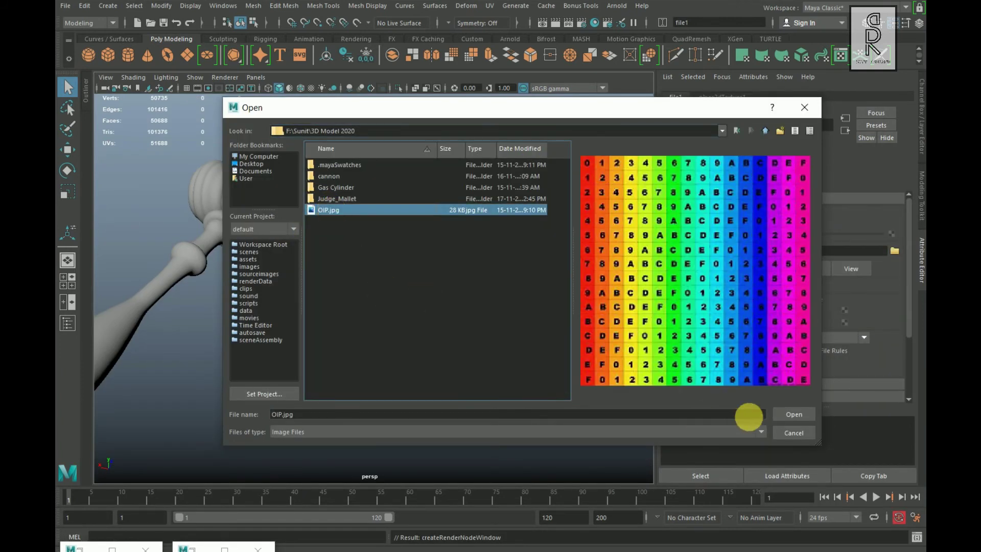
click(782, 417)
Step: Turn on textured shading in the viewport to show the loaded image on the gavel and base
scroll(485, 350, down, 3)
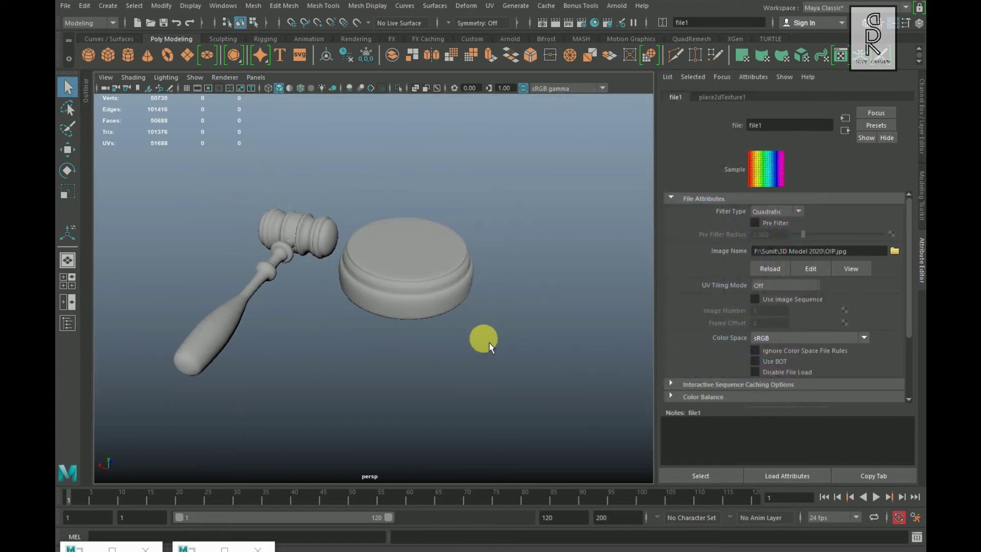
key(6)
scroll(394, 333, up, 3)
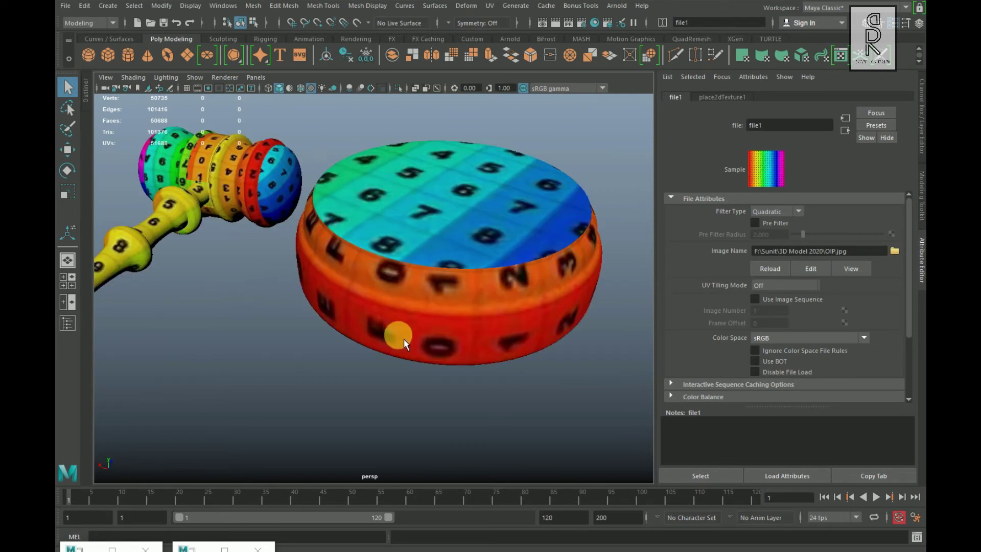
scroll(439, 340, down, 1)
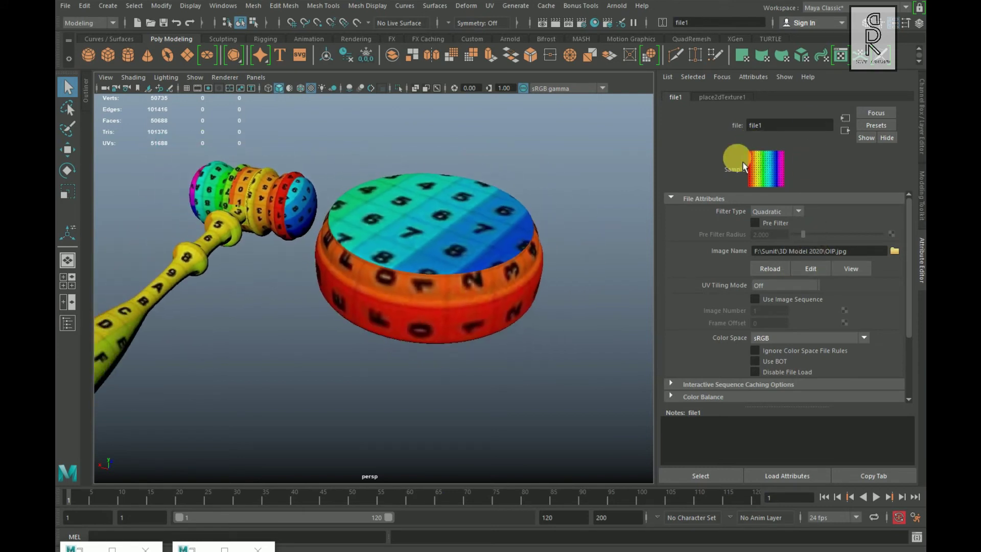
Step: Set the file texture's Repeat UV to 5 in both directions and examine the pattern on the base
click(723, 97)
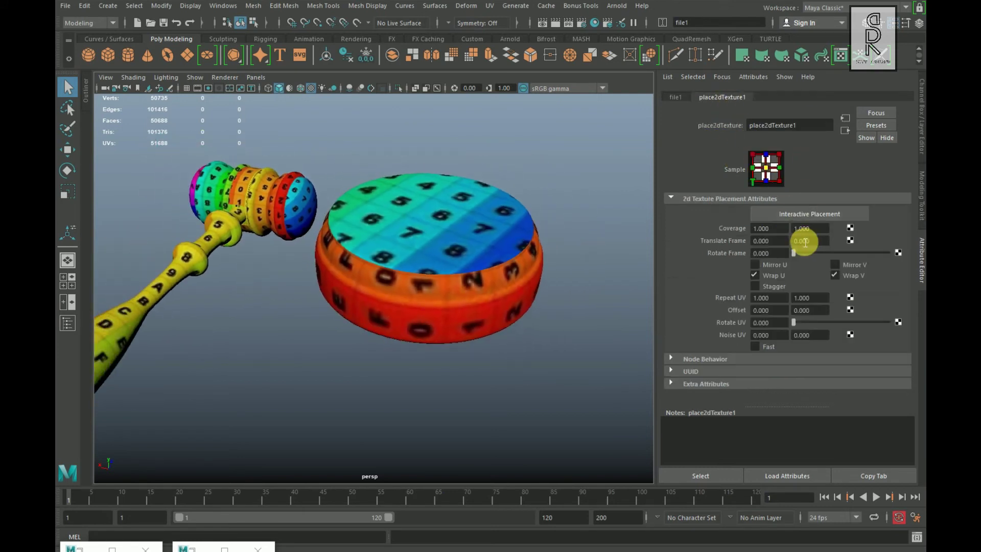
click(781, 301)
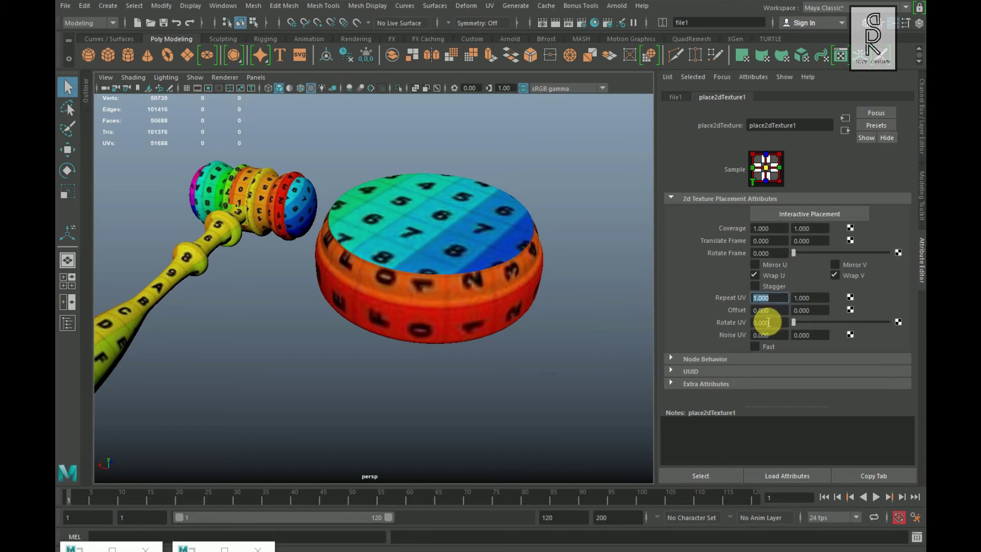
key(Return)
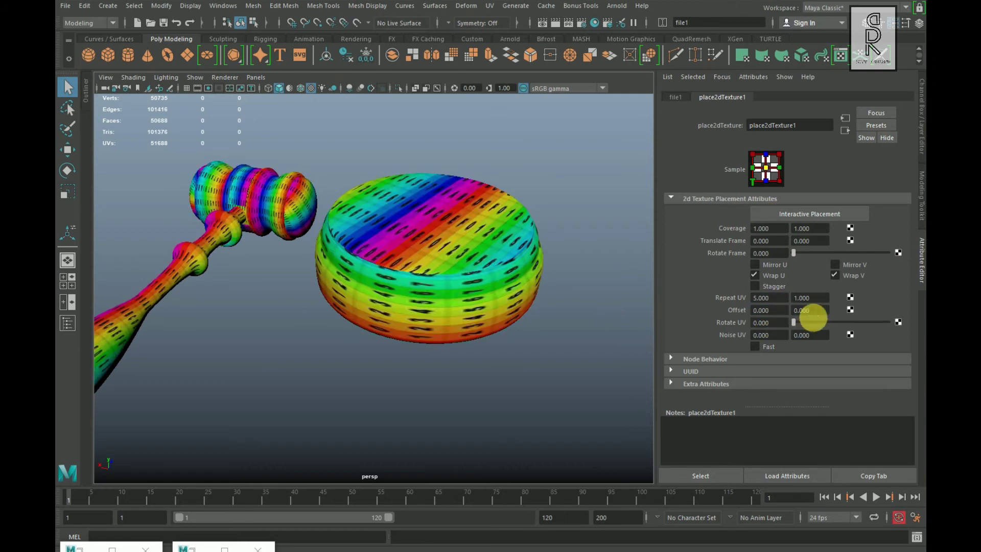
click(822, 303)
text(5)
key(Return)
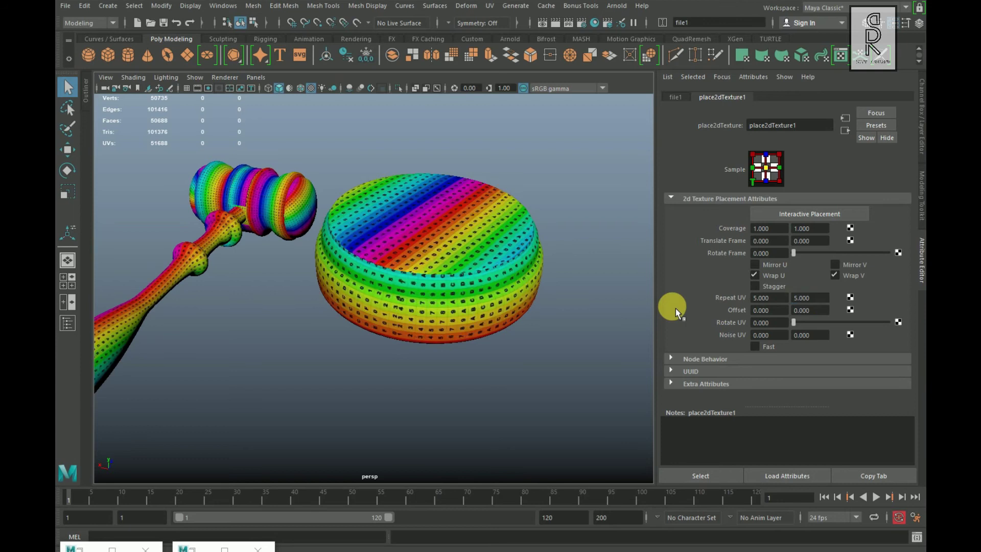
scroll(470, 318, up, 4)
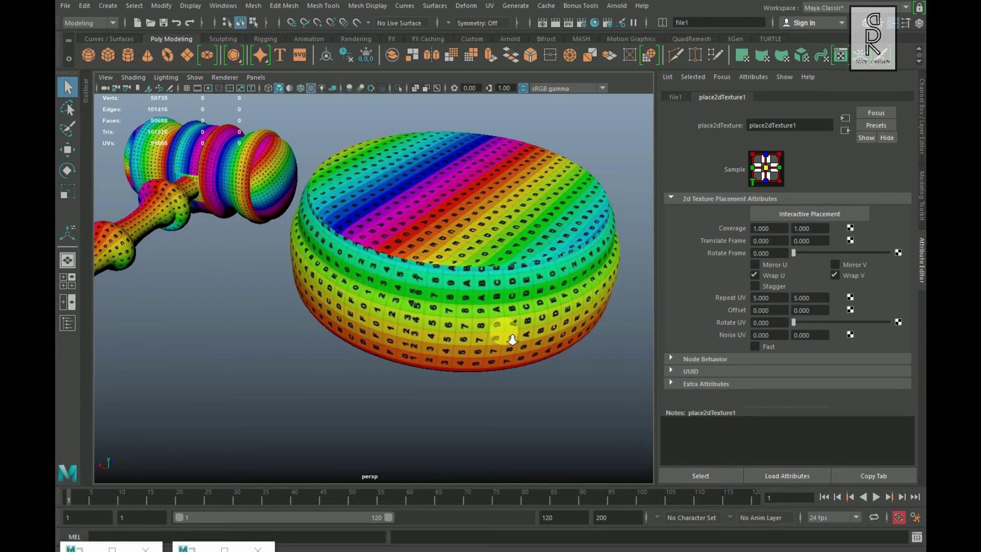
scroll(512, 339, down, 2)
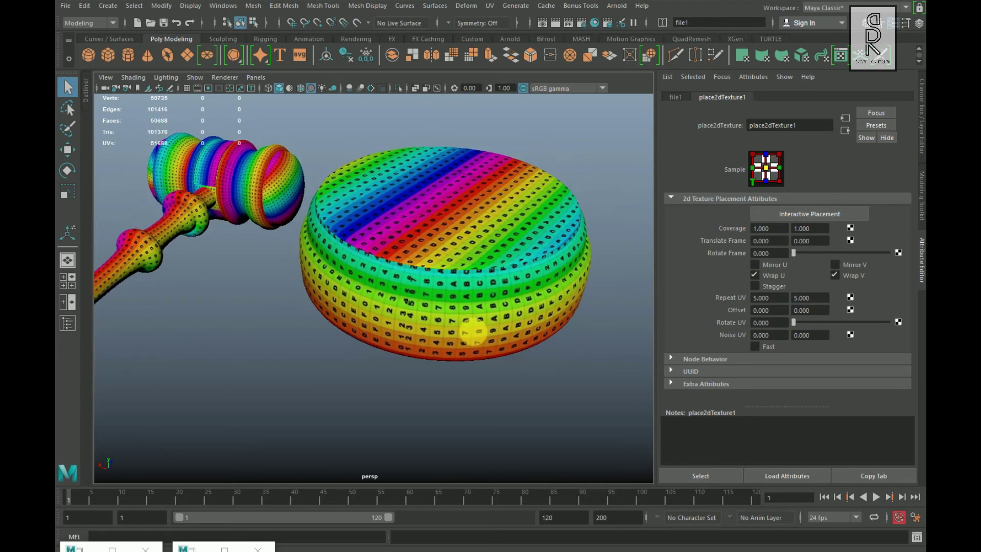
Step: Set the file texture's Repeat UV to 2 in both directions
click(762, 298)
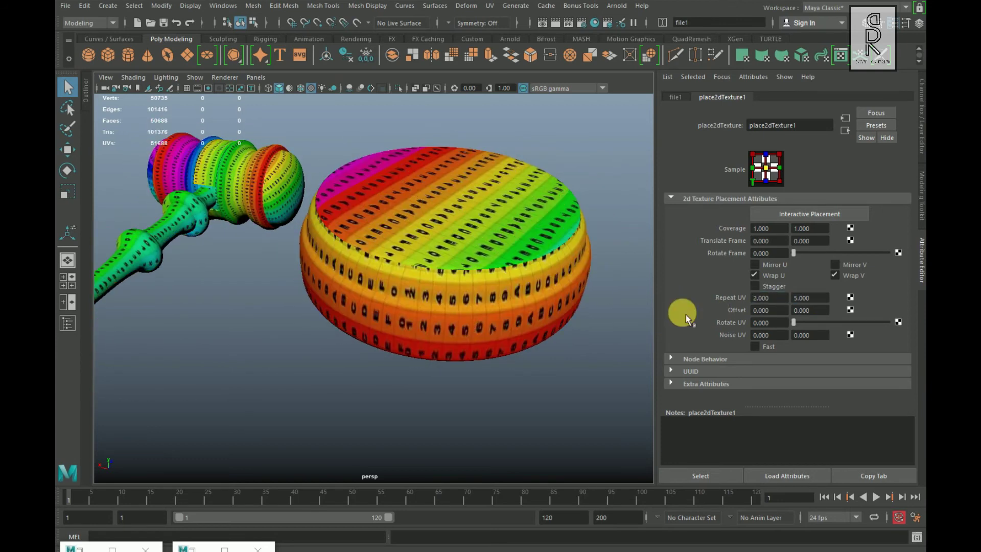
click(818, 298)
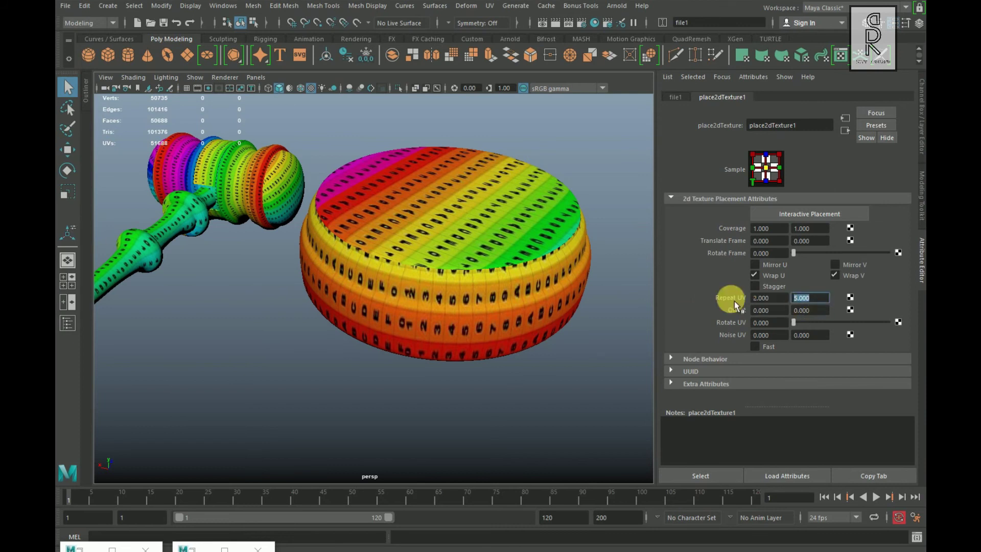
text(2)
key(Return)
Step: Bring up the UV Editor beside the model and select all parts of the gavel and the base
alt+drag(598, 324, 428, 335)
scroll(427, 335, down, 3)
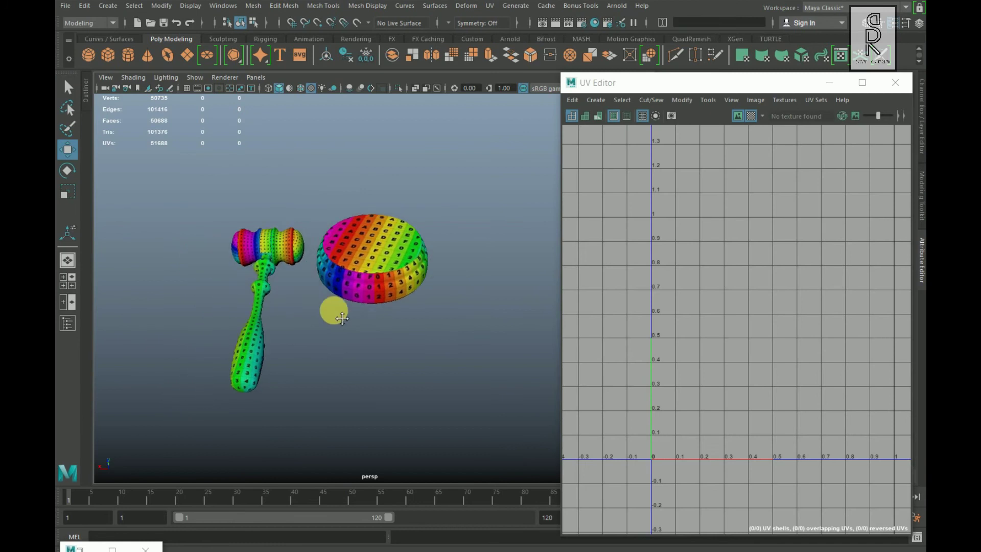
alt+drag(333, 313, 302, 318)
scroll(342, 366, up, 3)
drag(168, 193, 434, 411)
Step: Select every UV of the gavel and base and lay out all shells together inside the 0 to 1 tile
scroll(723, 388, down, 3)
right_drag(777, 348, 845, 395)
scroll(845, 389, down, 3)
drag(703, 278, 893, 476)
alt+middle_drag(878, 262, 851, 254)
shift+right_click(847, 245)
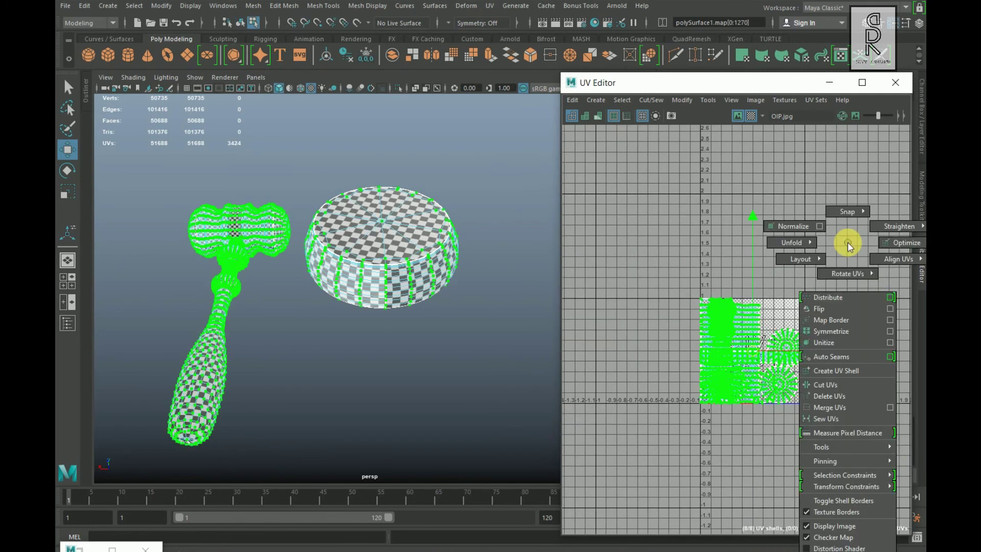
click(686, 316)
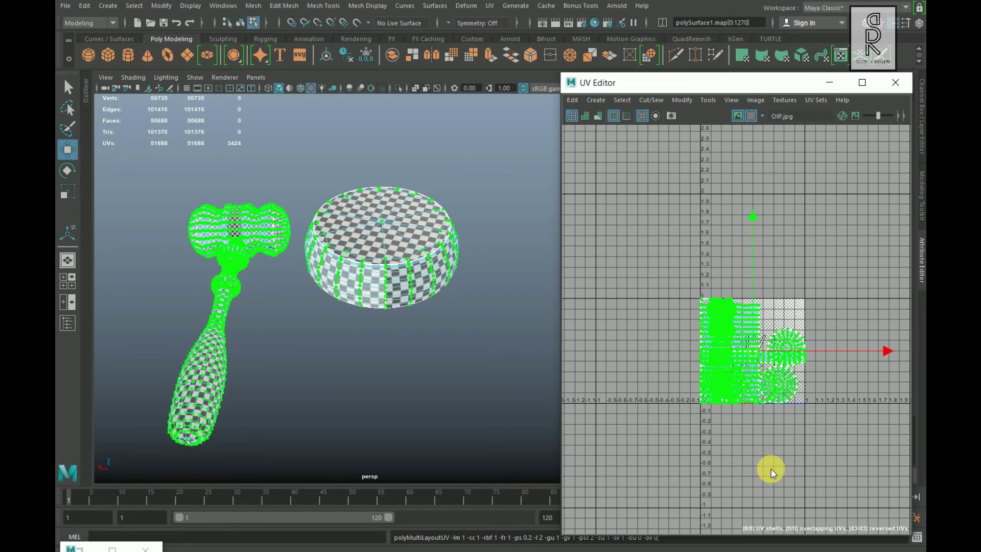
Step: Return the model to object mode with nothing selected and turn off the checker map
click(616, 381)
alt+right_drag(330, 315, 394, 374)
alt+drag(394, 375, 374, 379)
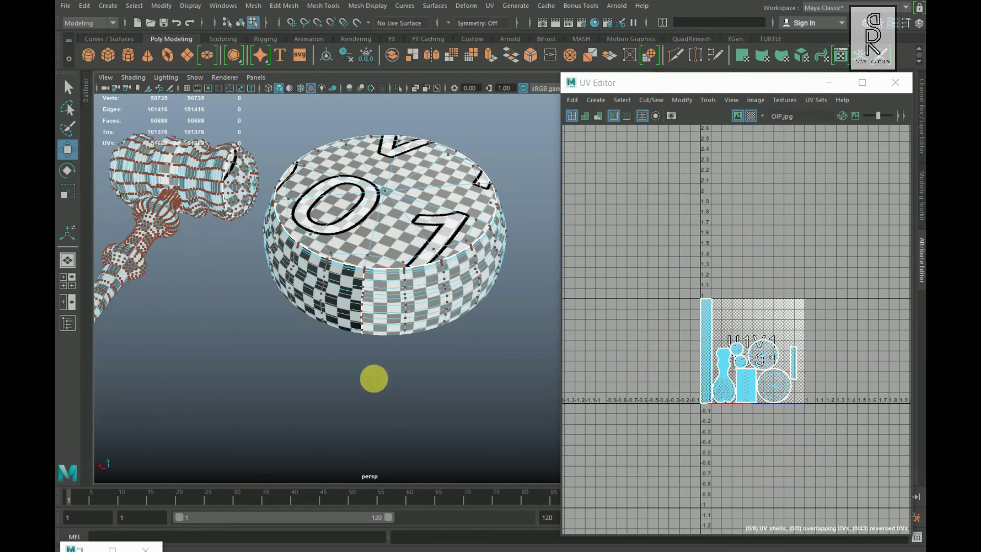
right_drag(401, 234, 469, 198)
click(493, 391)
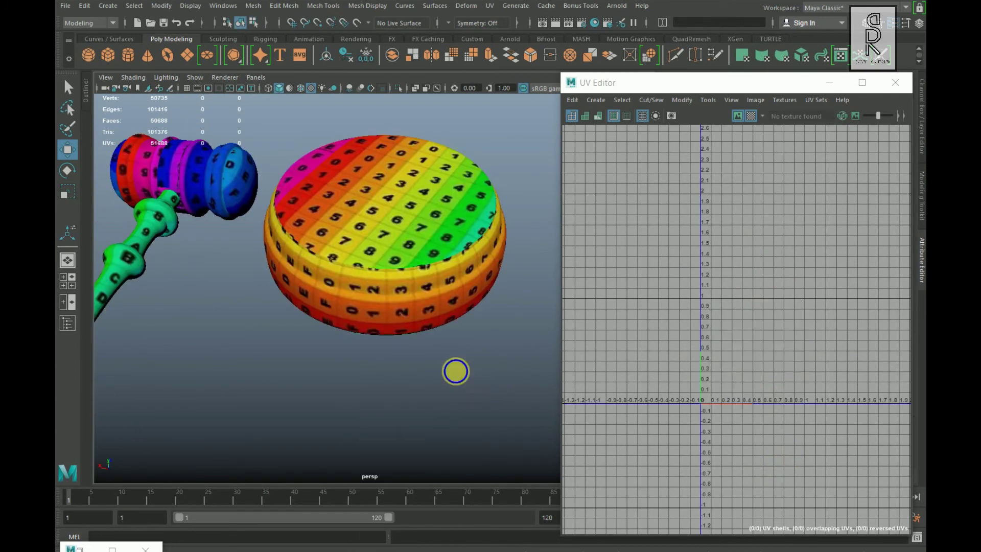
scroll(485, 387, down, 2)
scroll(396, 350, up, 2)
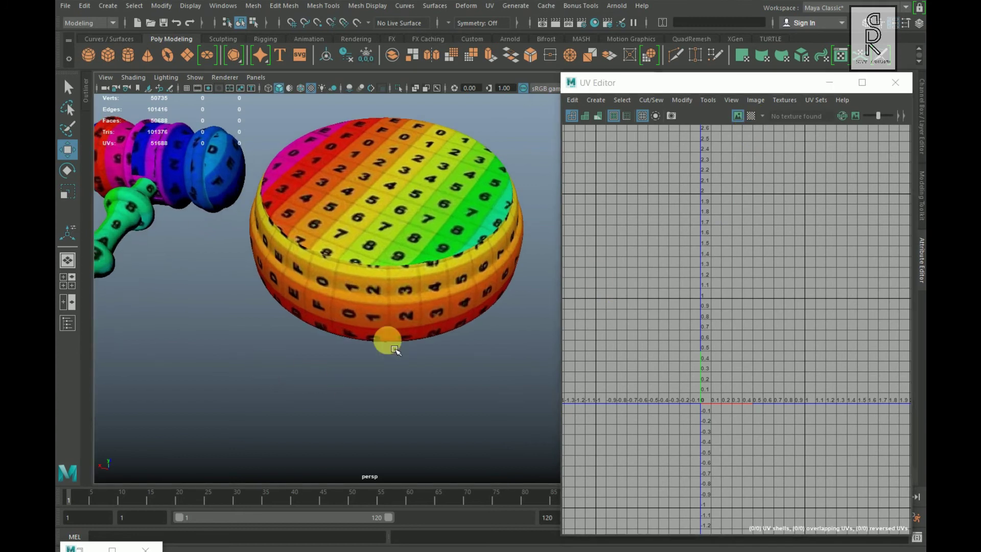
Step: Examine the size and distortion of the numbered texture on the base and the gavel head
click(411, 333)
alt+middle_drag(398, 382, 407, 397)
scroll(400, 412, up, 2)
alt+drag(402, 413, 303, 375)
click(274, 225)
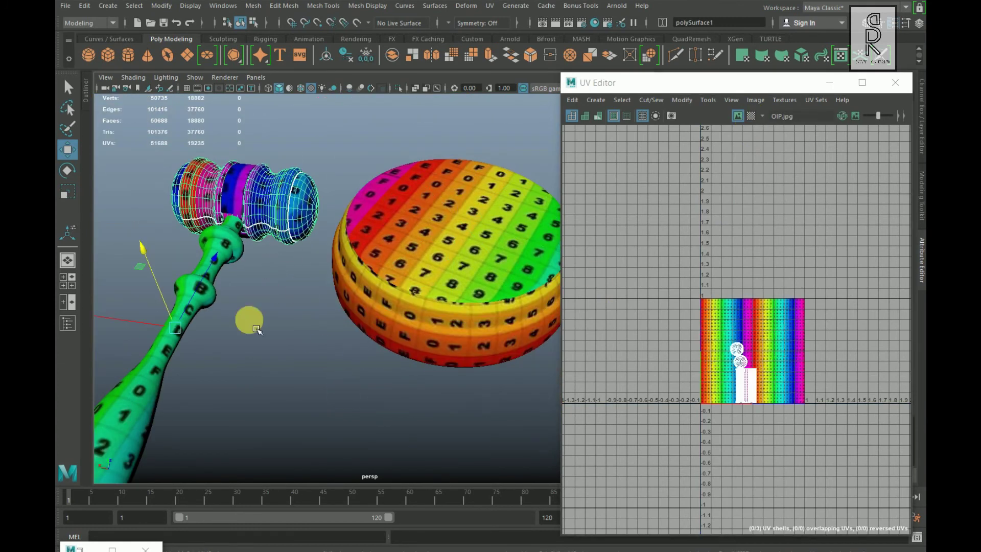
scroll(427, 444, up, 5)
alt+middle_drag(384, 382, 332, 367)
click(475, 261)
alt+right_drag(469, 373, 299, 352)
Step: Select the gavel and base, put the UV Editor away and set their texture's Repeat UV to 5 in both directions
drag(206, 228, 499, 401)
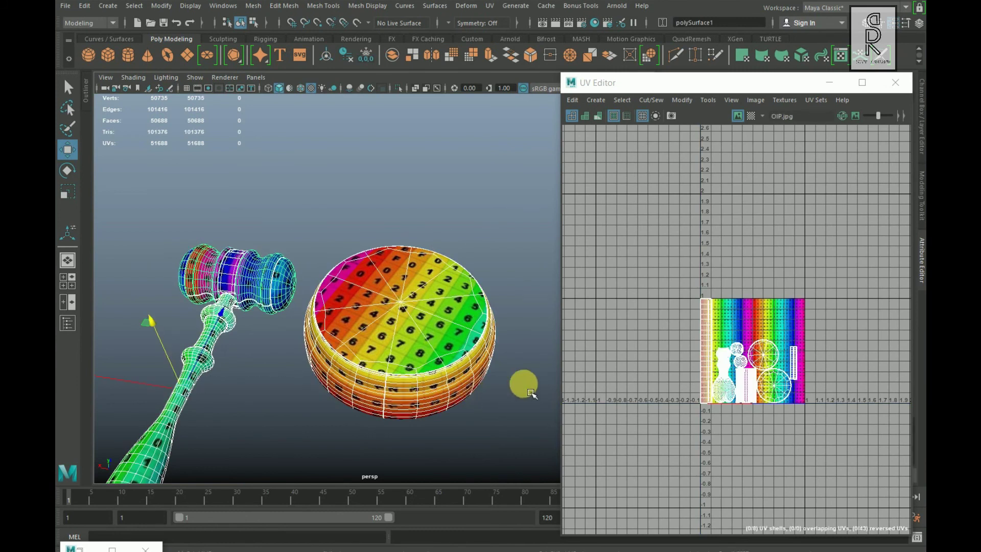
click(829, 82)
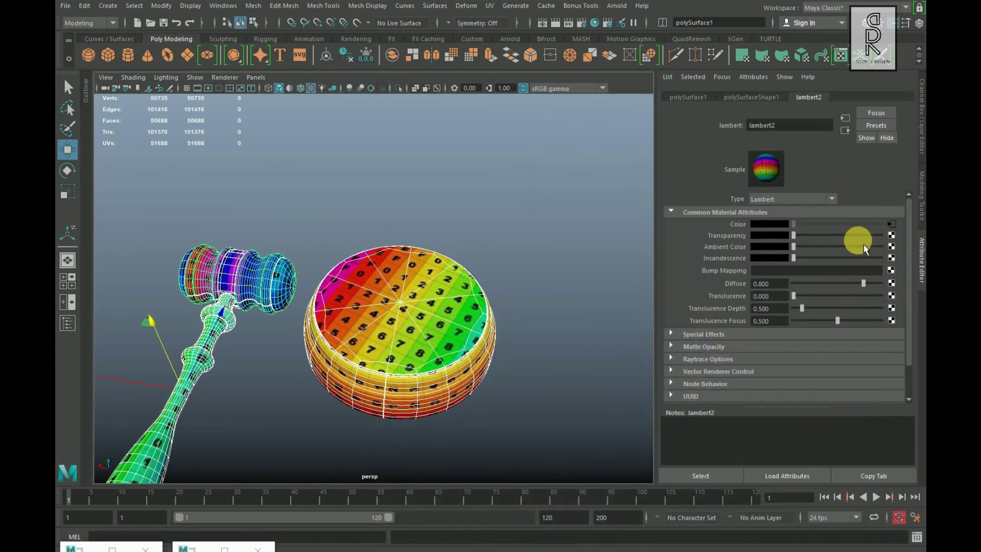
click(891, 224)
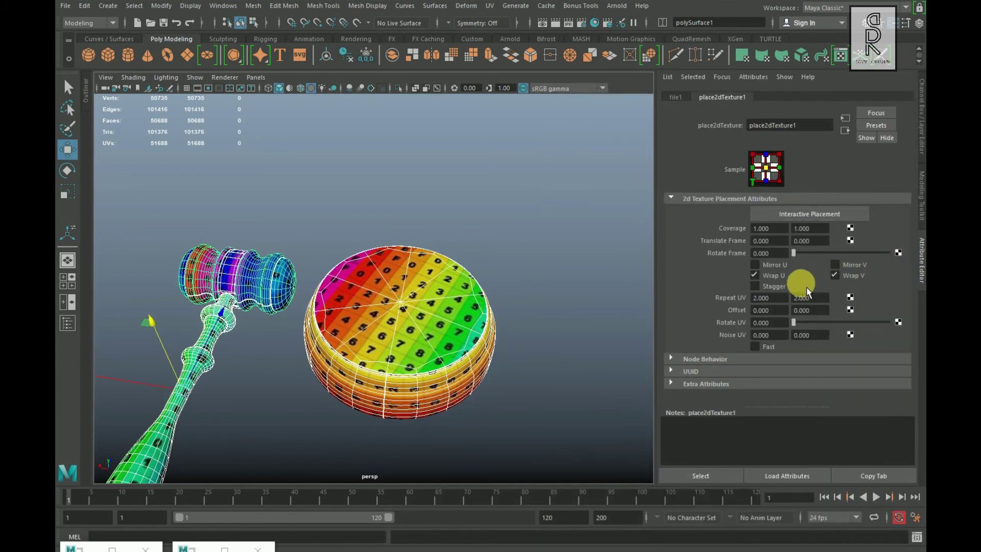
drag(778, 300, 711, 312)
double_click(828, 302)
text(5)
key(Return)
Step: Deselect the model and examine the numbered texture on the gavel head up close
click(323, 248)
alt+middle_drag(224, 326, 357, 359)
alt+right_drag(308, 353, 509, 400)
alt+middle_drag(510, 400, 460, 332)
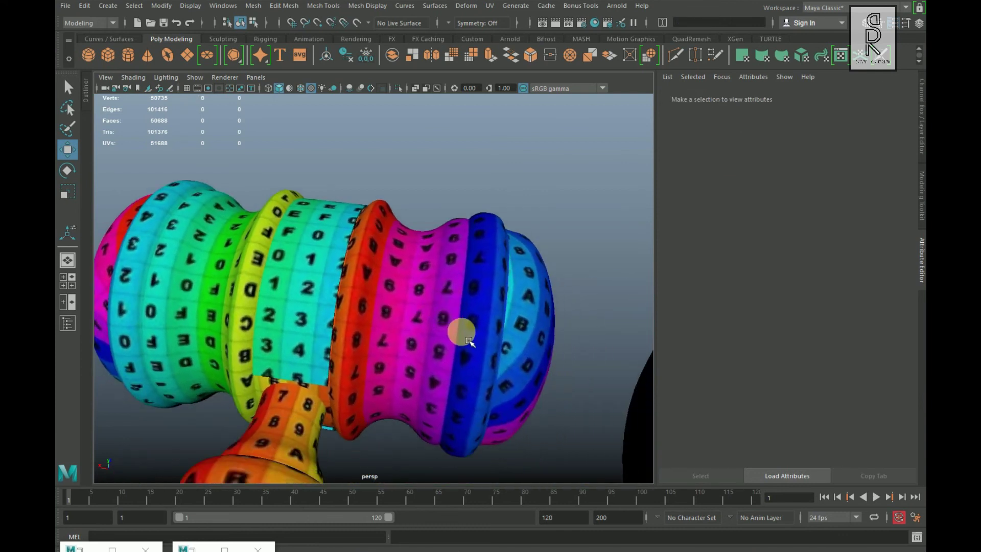